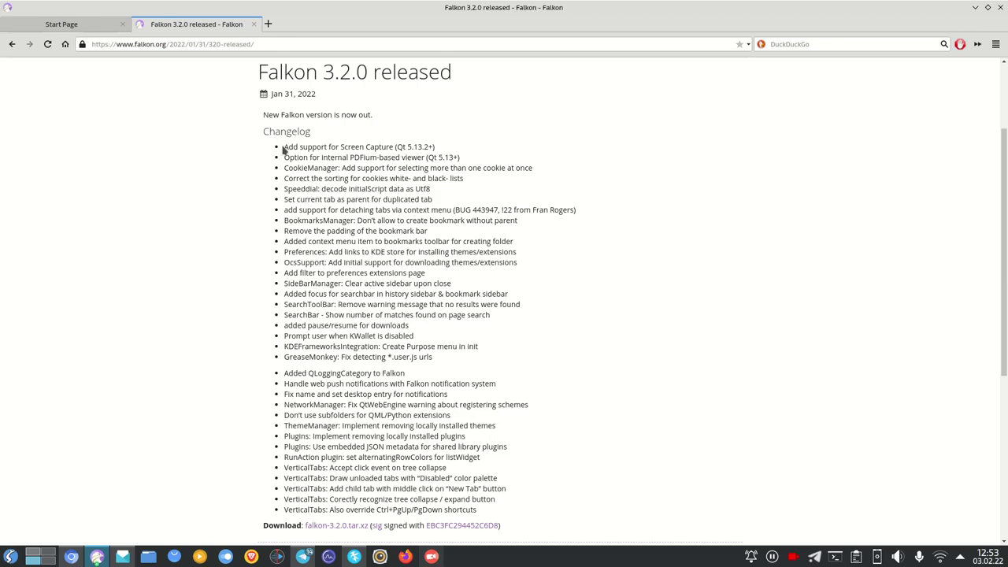
drag(285, 148, 520, 293)
click(519, 293)
Switch to the Start Page and set the search bar's engine to Qwant
click(97, 23)
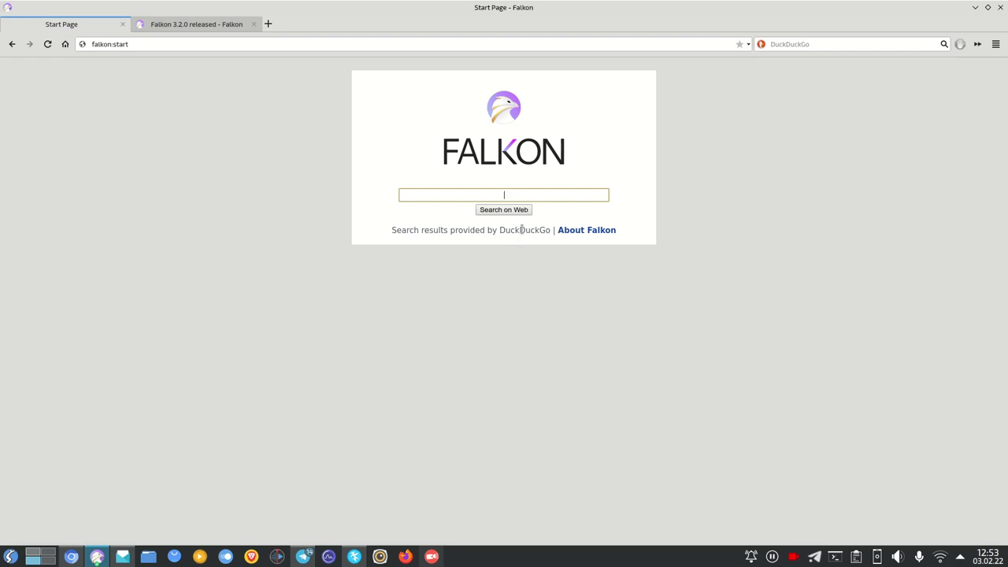
click(762, 48)
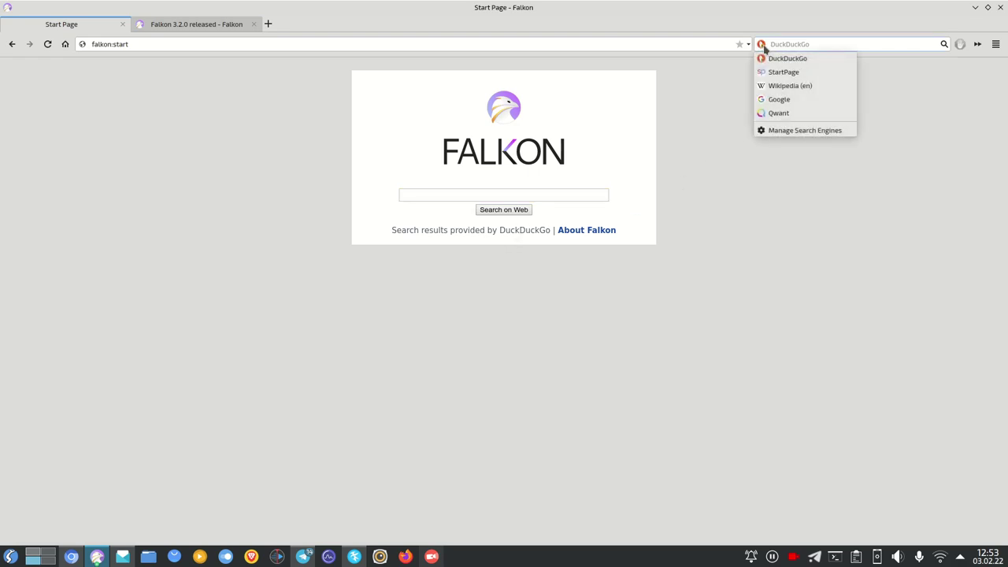
click(799, 114)
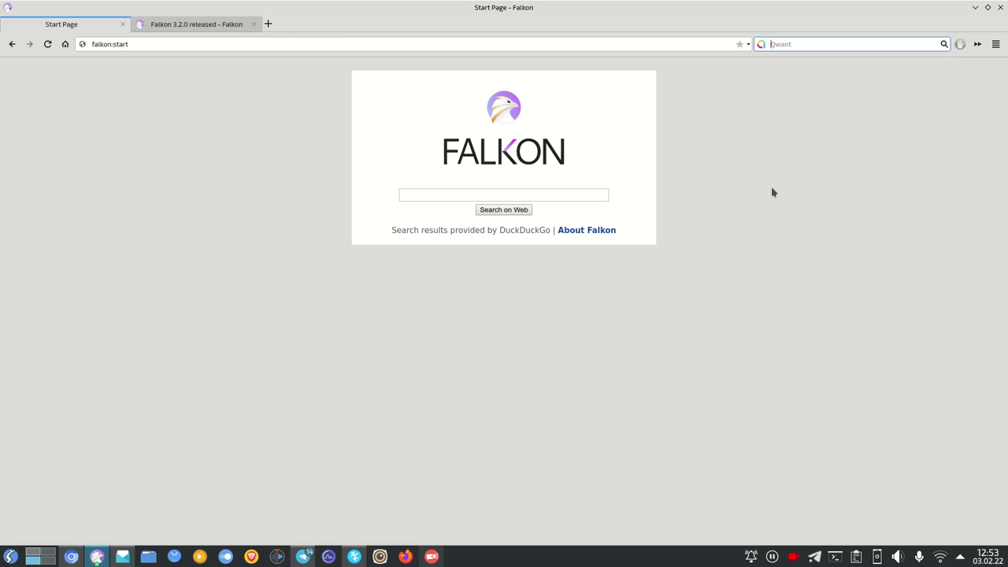
Search for "kde falkon" with Qwant and open the "Falkon - KDE Applications" result
text(kde falkon)
key(Return)
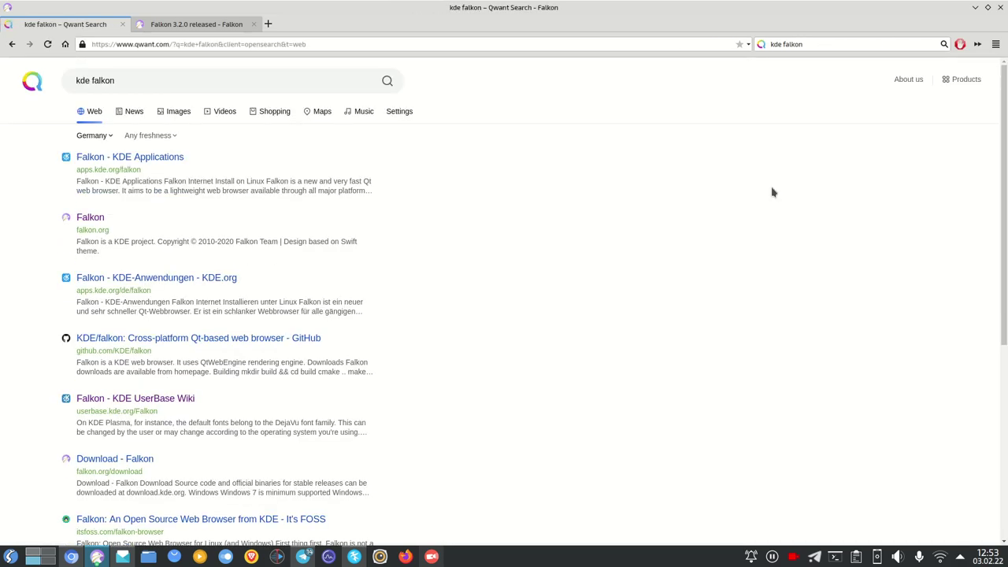
click(164, 157)
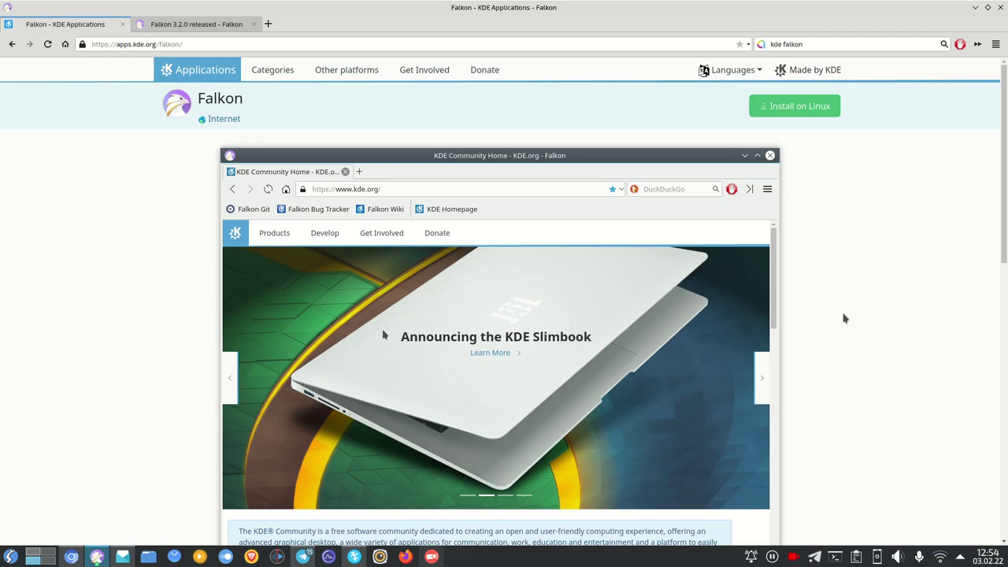
Examine the Falkon application page's description, installation sources and list of releases
scroll(843, 319, down, 5)
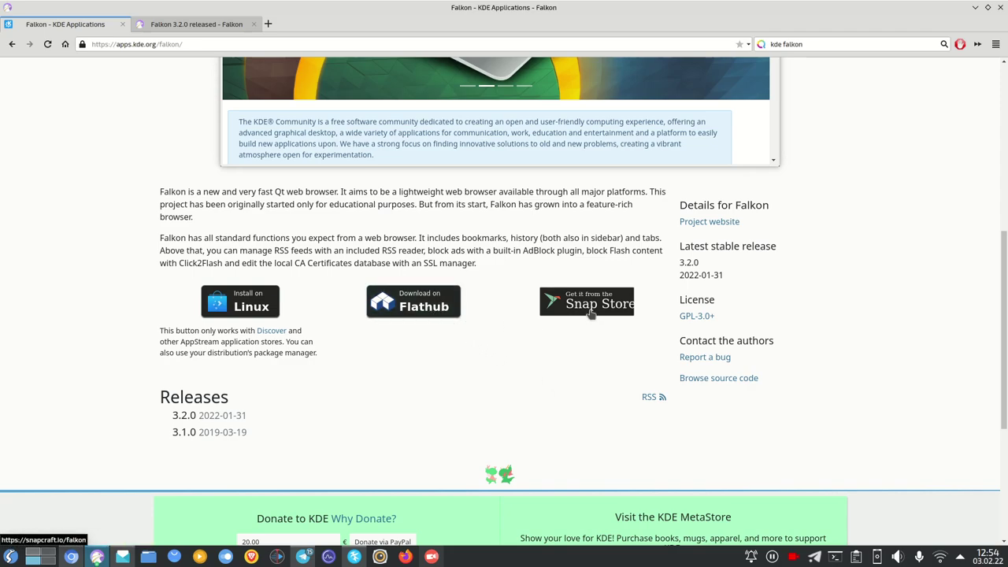
scroll(630, 300, down, 1)
scroll(630, 296, up, 1)
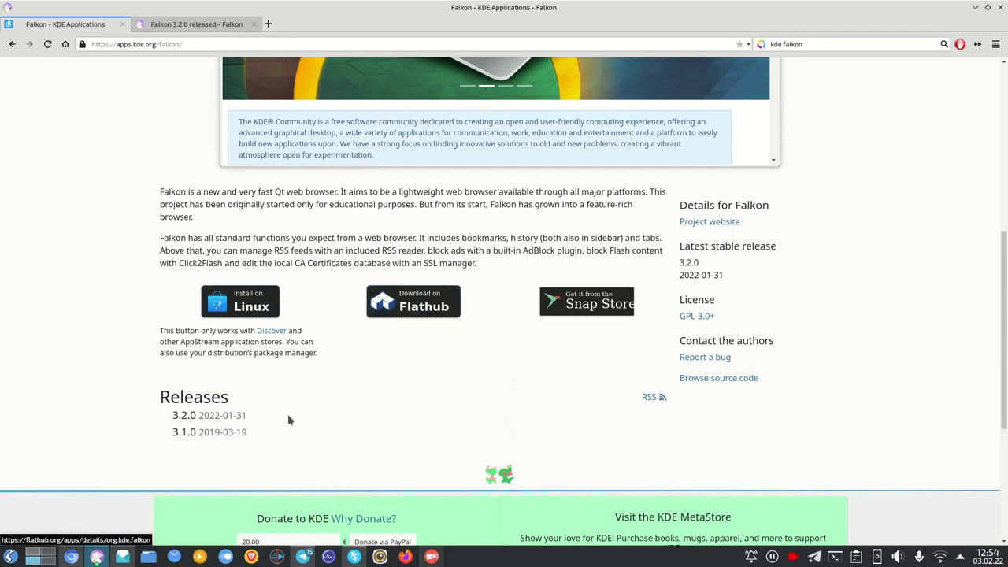
drag(172, 415, 254, 416)
click(417, 405)
scroll(449, 405, up, 2)
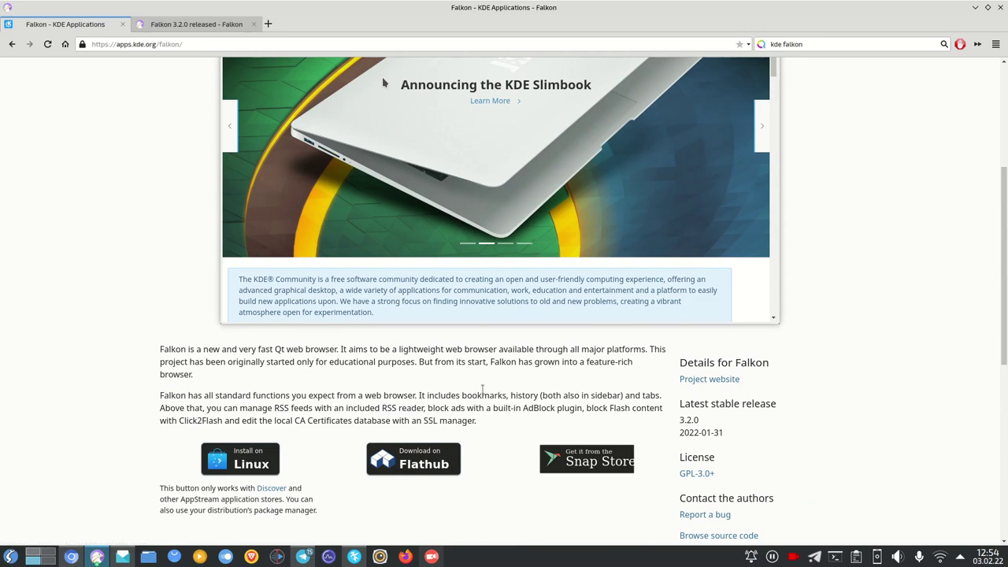
scroll(483, 390, down, 1)
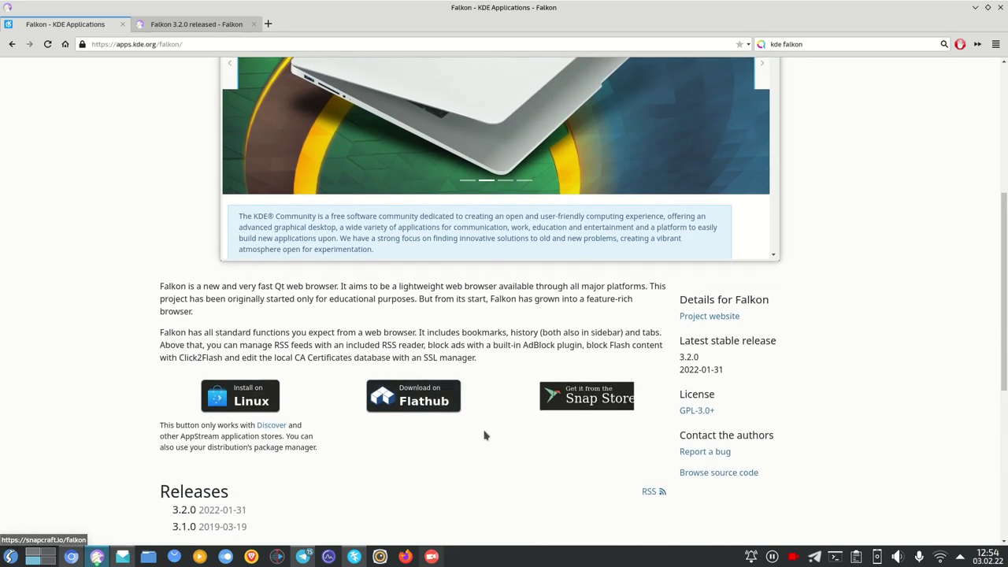
scroll(485, 435, up, 4)
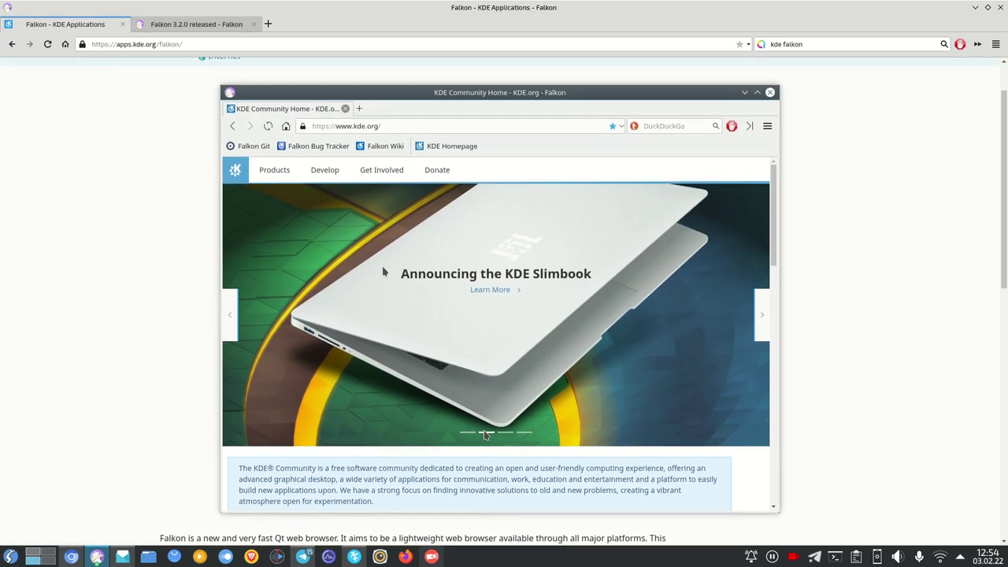
scroll(486, 435, up, 1)
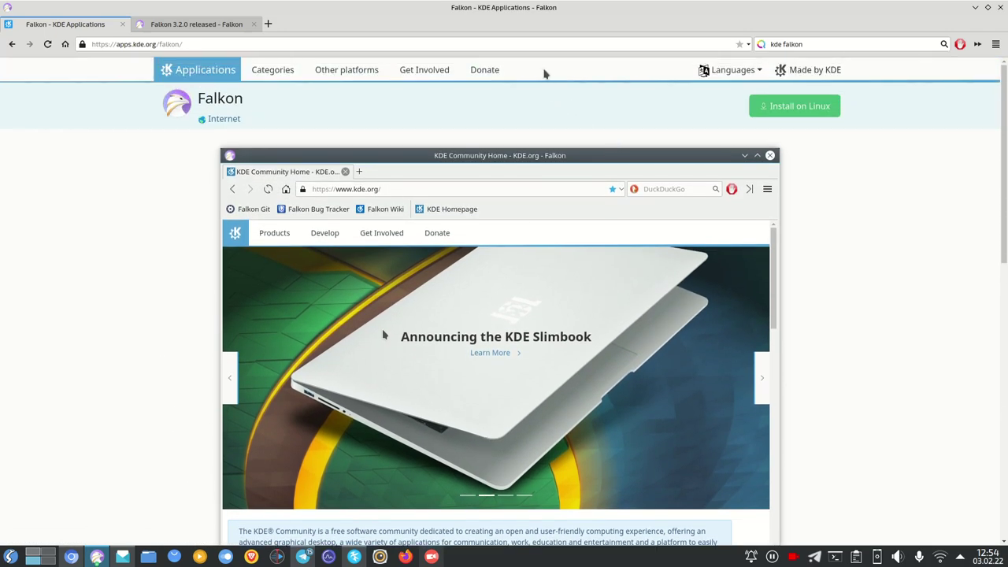
Search the web for "kde plasma" from the address bar with the default search engine
click(532, 45)
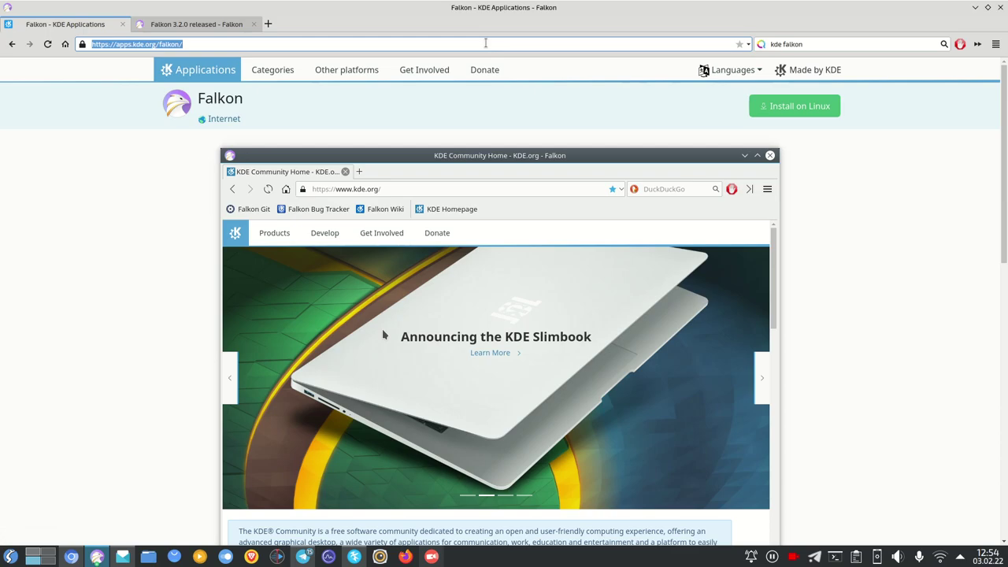
text(kde plasma)
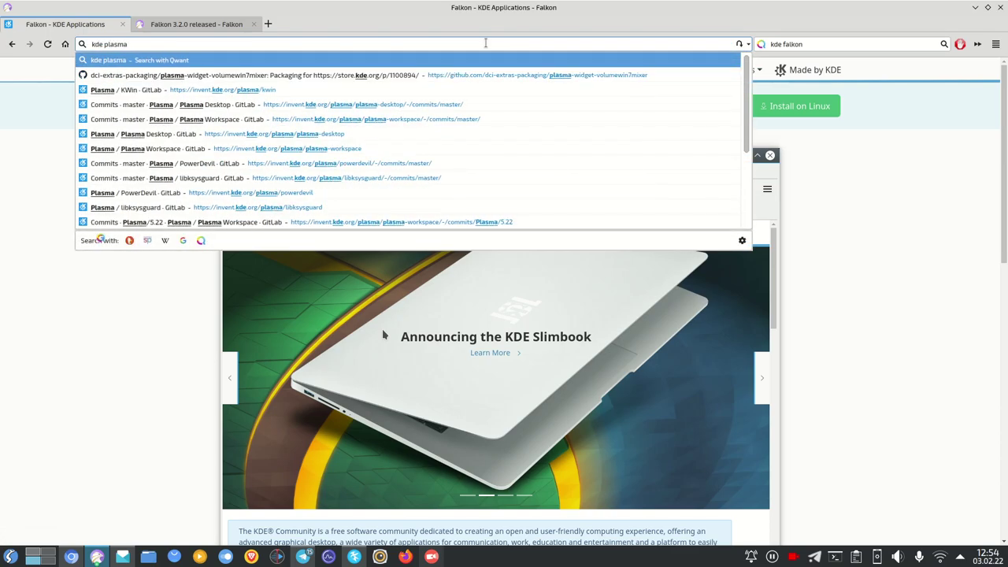
key(Return)
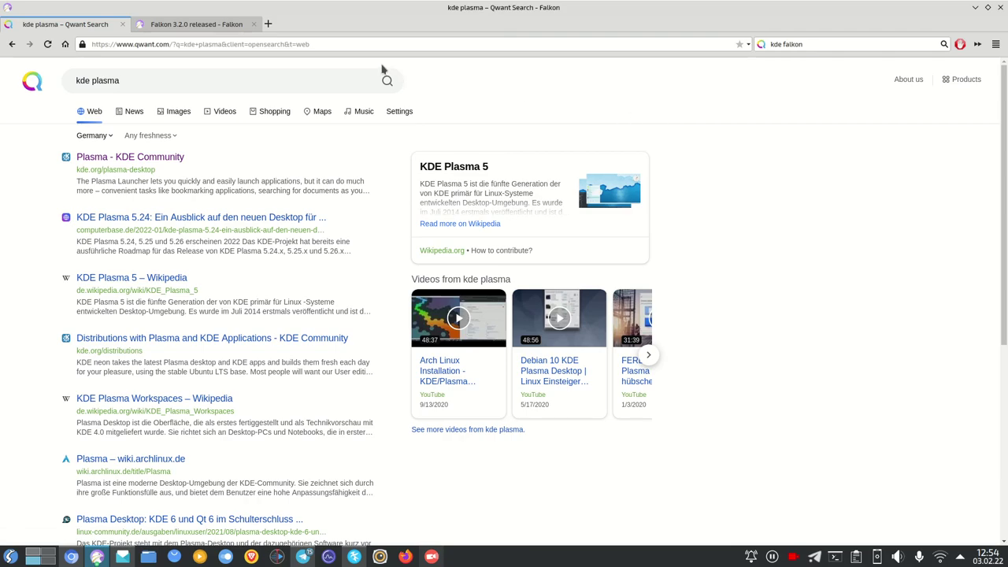
Review the configured search engines and their shortcuts in the search engine manager, then close it
click(761, 45)
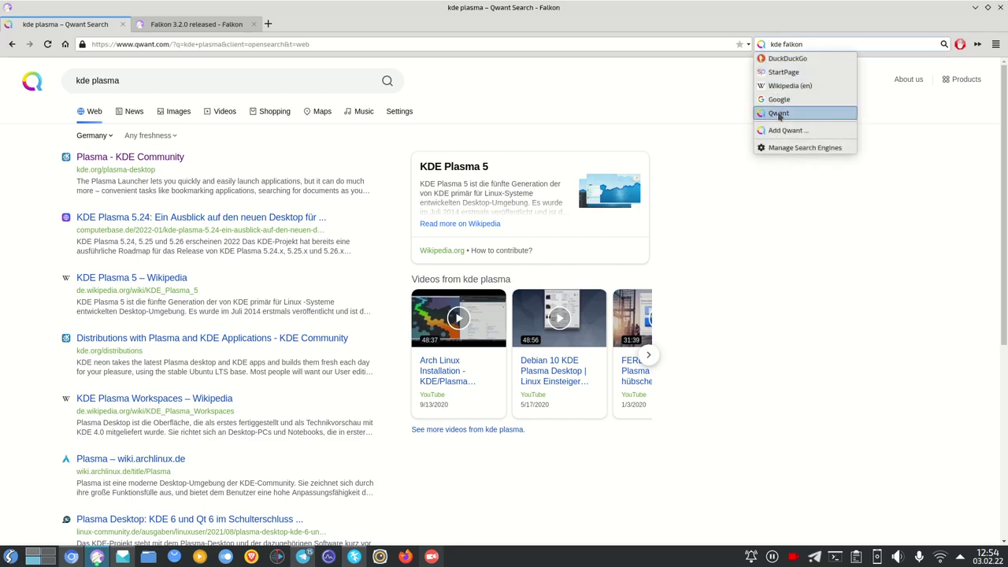
click(804, 147)
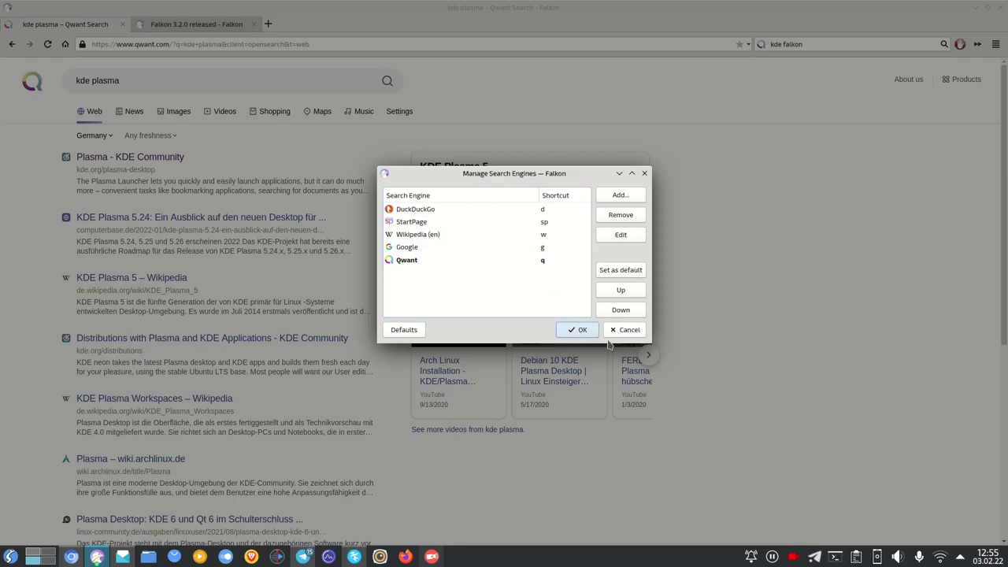
click(577, 329)
Open the dict.cc website in the current tab
click(399, 43)
text(dict.cc)
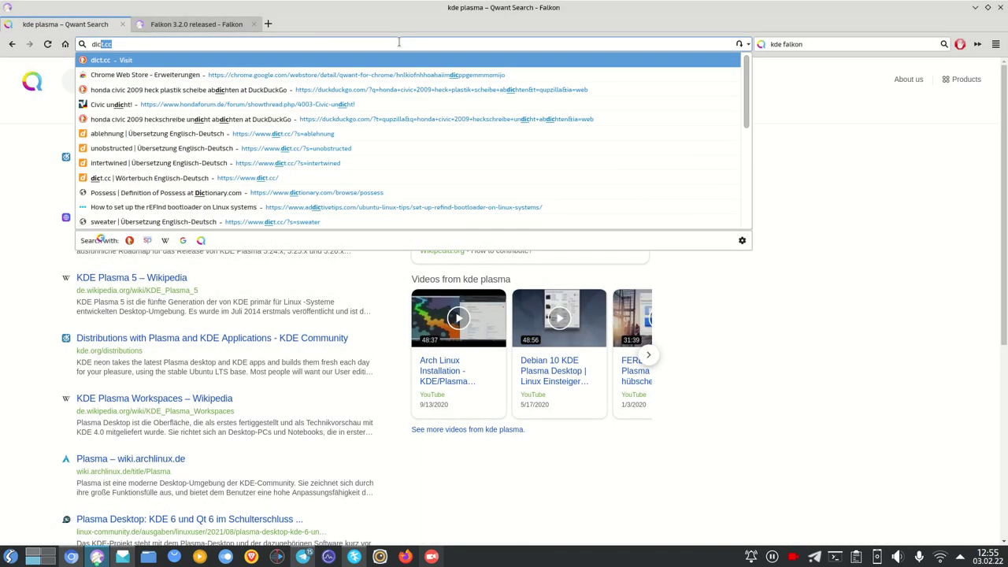
key(Return)
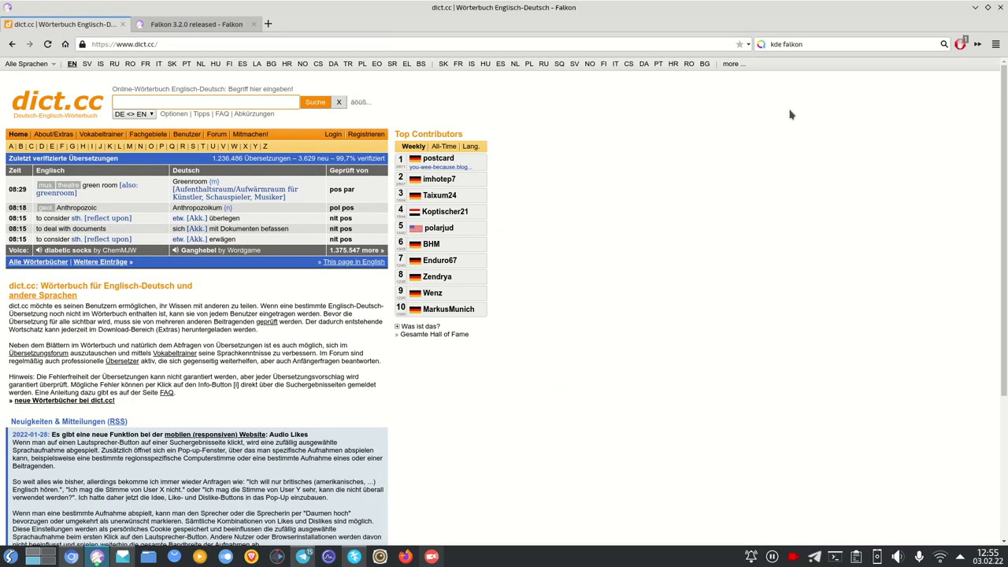
Add the dict.cc dictionary search offered by the page to the browser's search engines
click(761, 45)
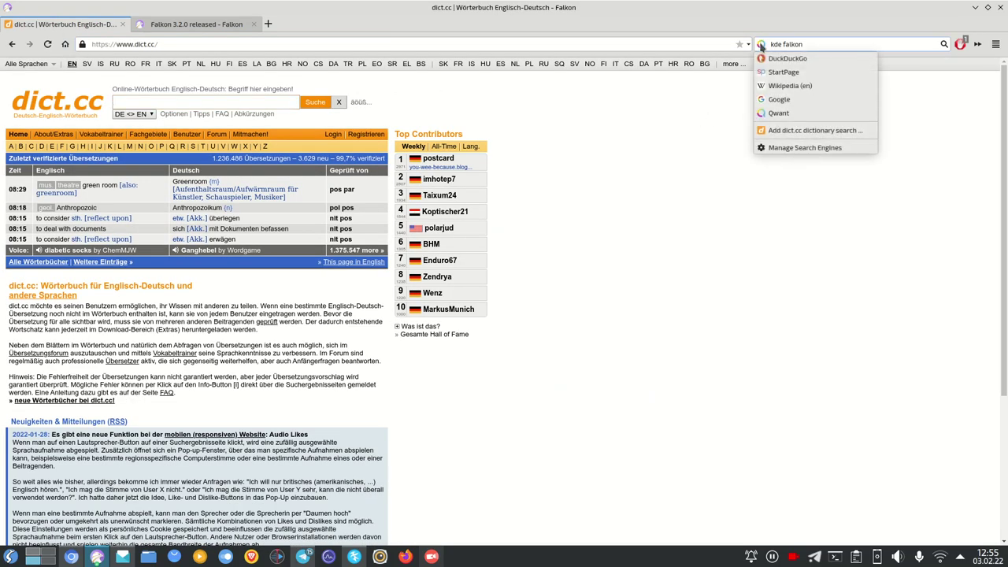
click(812, 131)
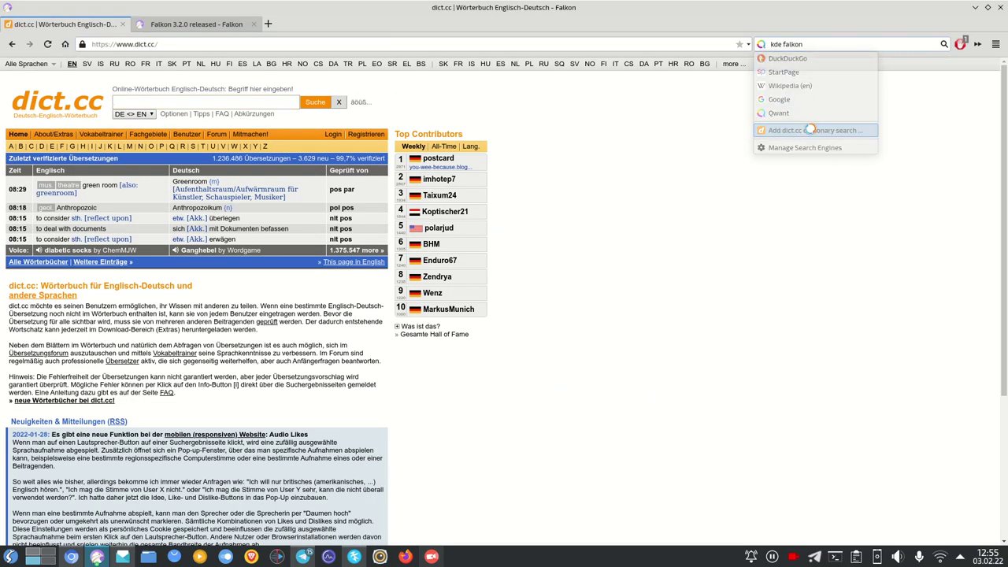
click(592, 271)
Assign the shortcut "dict" to the dict.cc DE-EN search engine and save the search engine settings
click(760, 45)
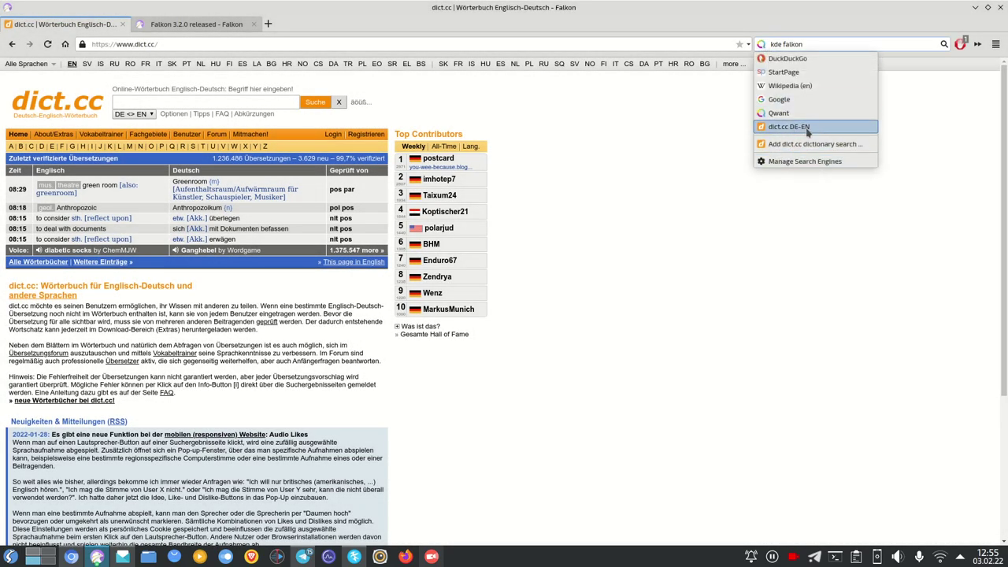
click(805, 162)
click(537, 274)
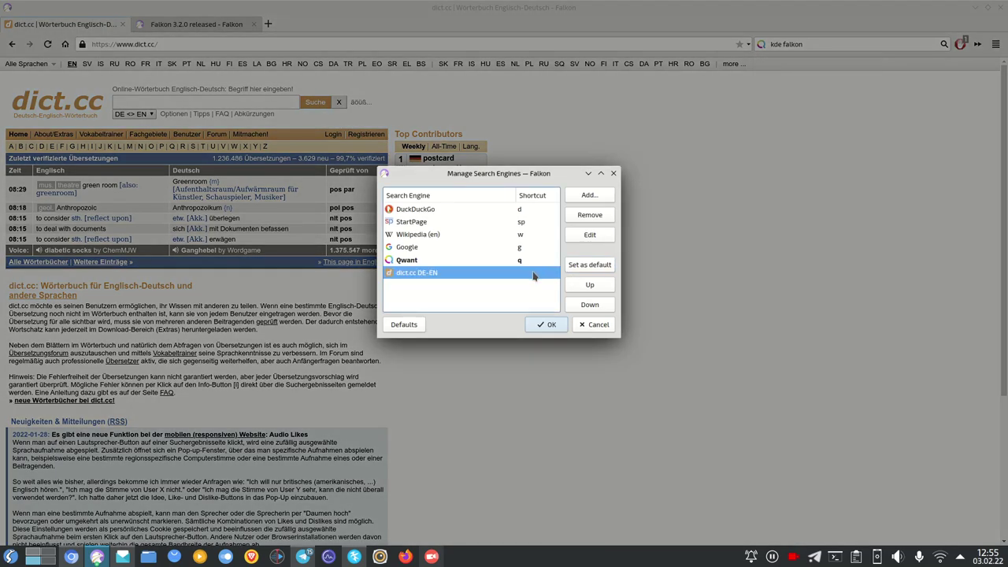
click(590, 235)
click(471, 239)
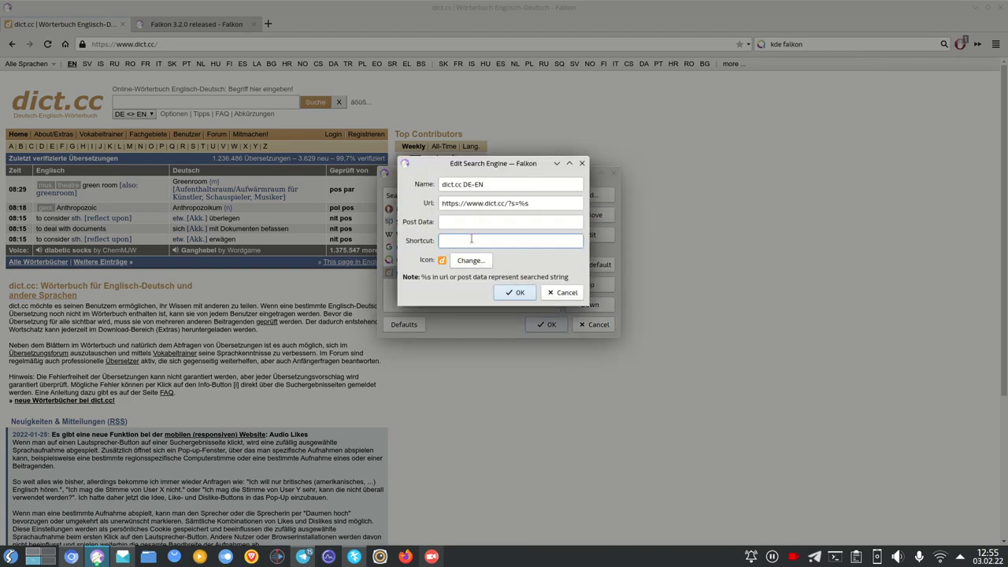
click(513, 292)
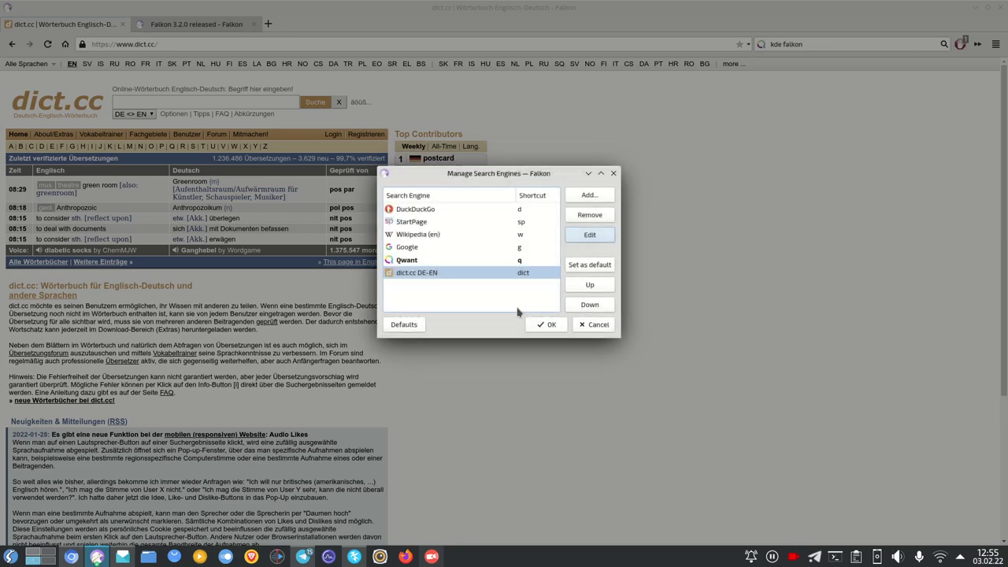
click(546, 324)
Load the kde.org website in the current tab
key(ctrl+l)
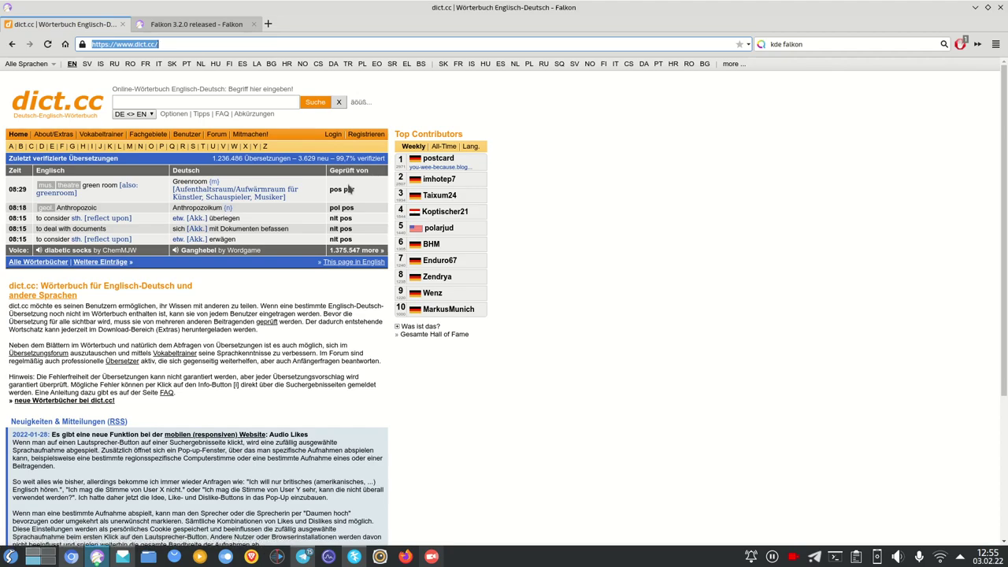
text(kde.org)
key(Return)
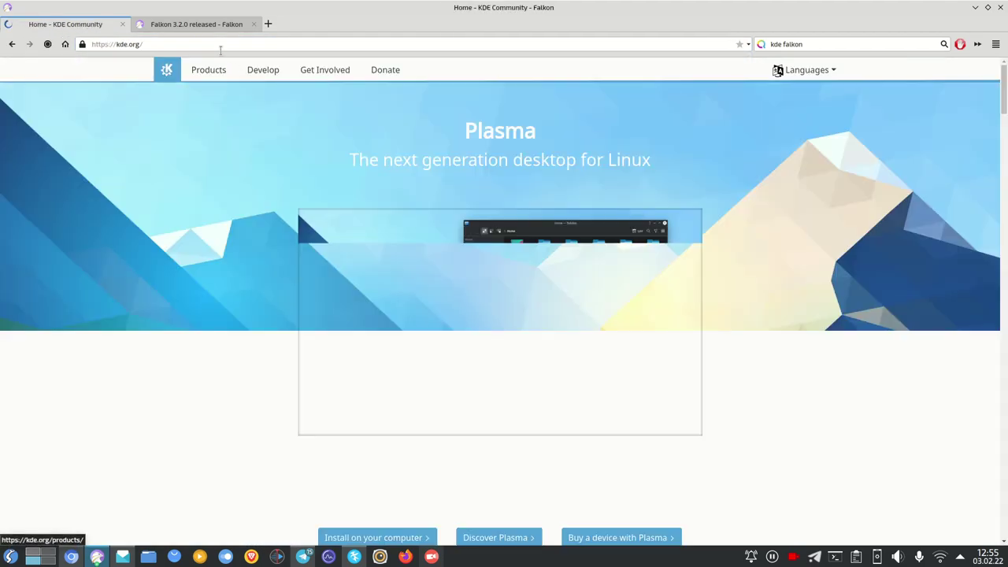
Look up "football" on dict.cc from the address bar using the "dict" search shortcut
click(221, 45)
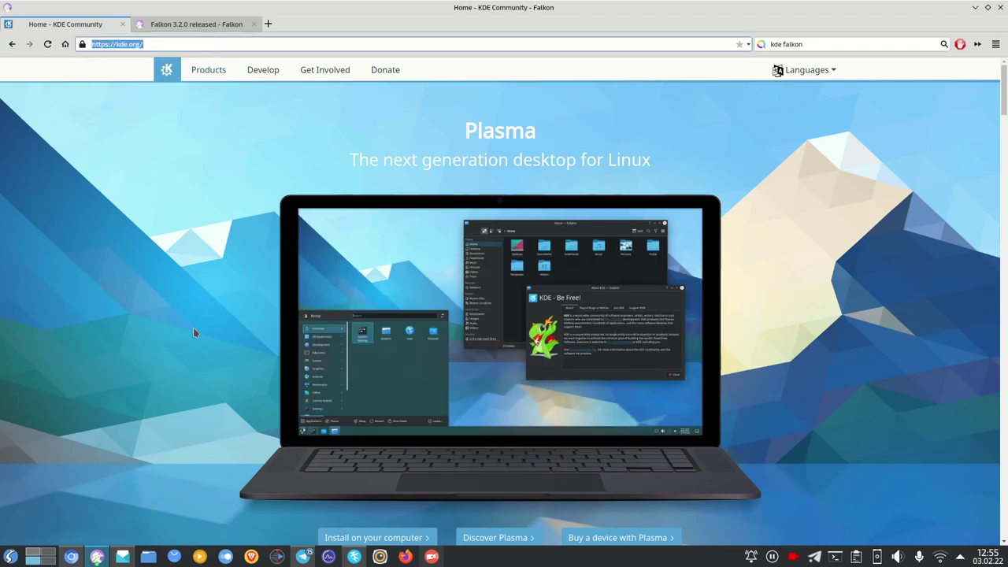
text(dict)
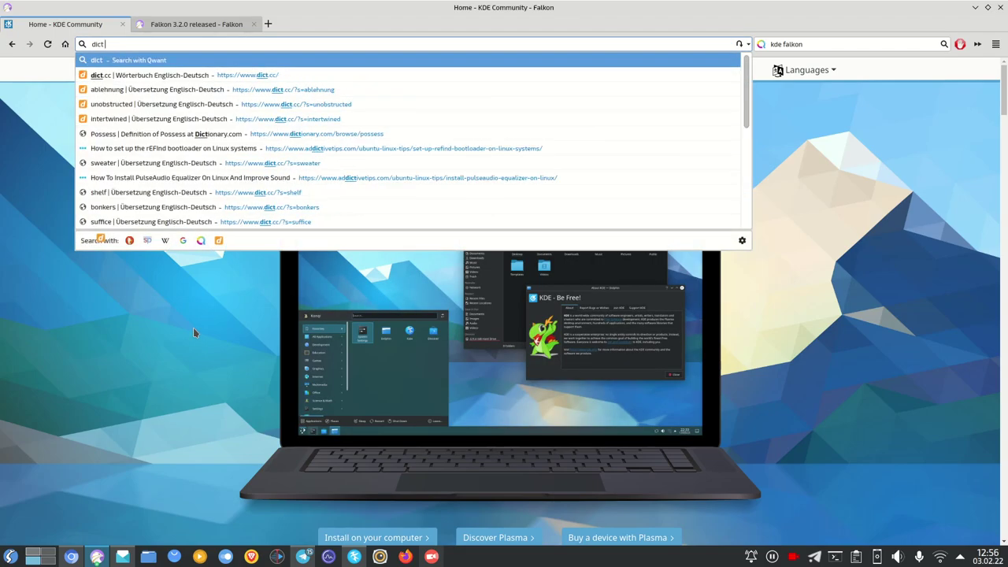
text( football)
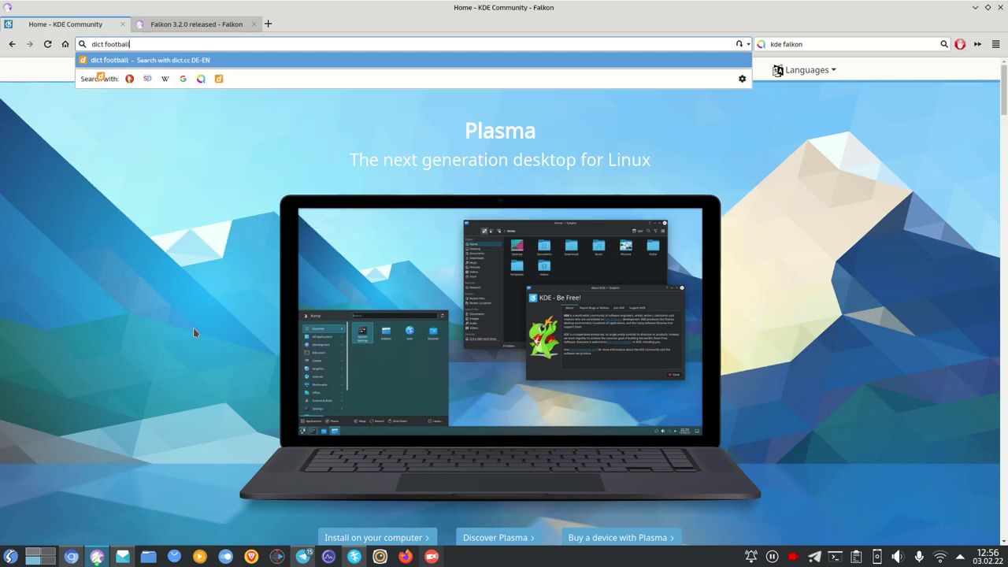
key(Return)
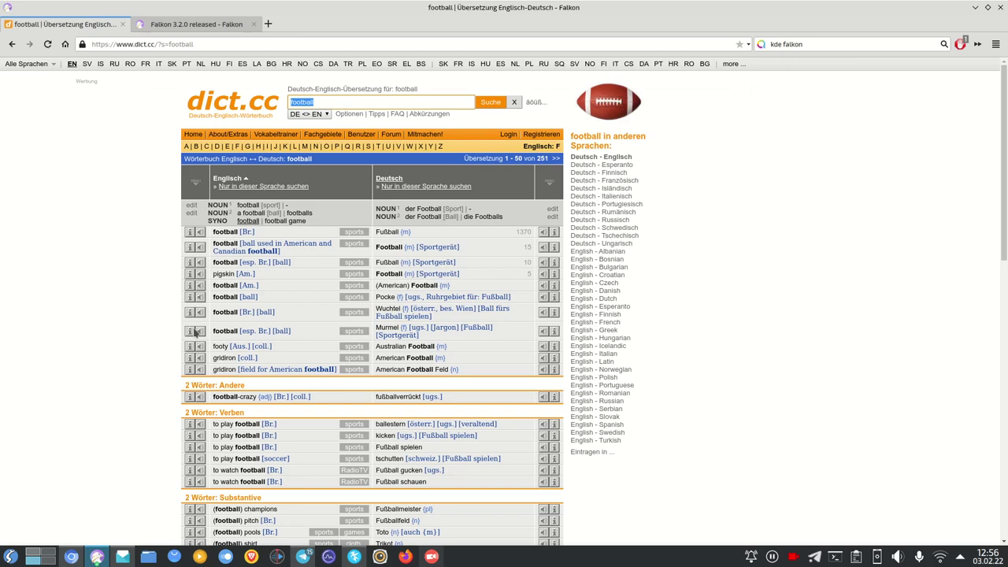
Search Google for "neptuneos" from the address bar using the "g" search shortcut
key(ctrl+l)
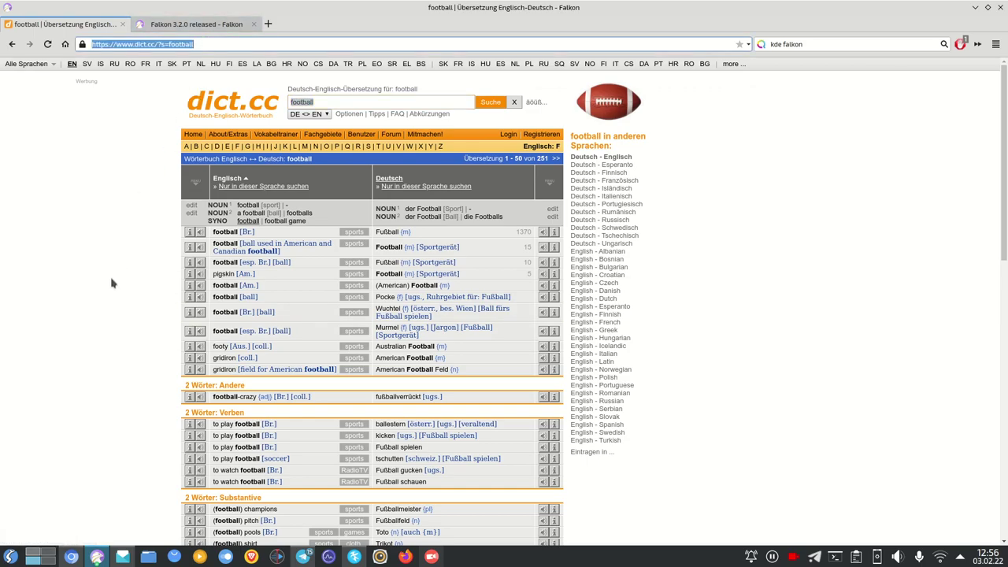
text(g)
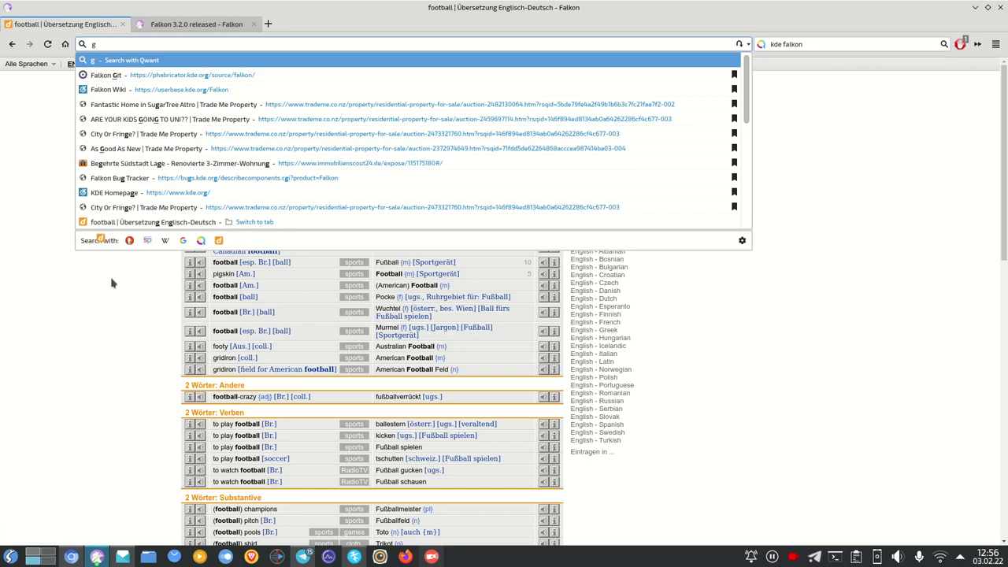
text(neptuneos)
key(Return)
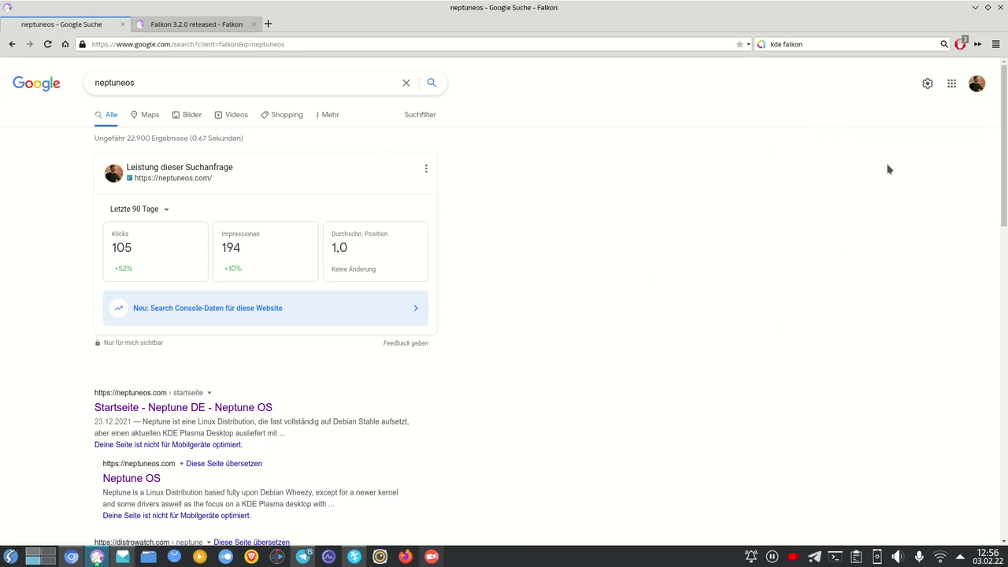
Open the AdBlock configuration and review the EasyList Germany, EasyList and Custom Rules filter lists
click(960, 45)
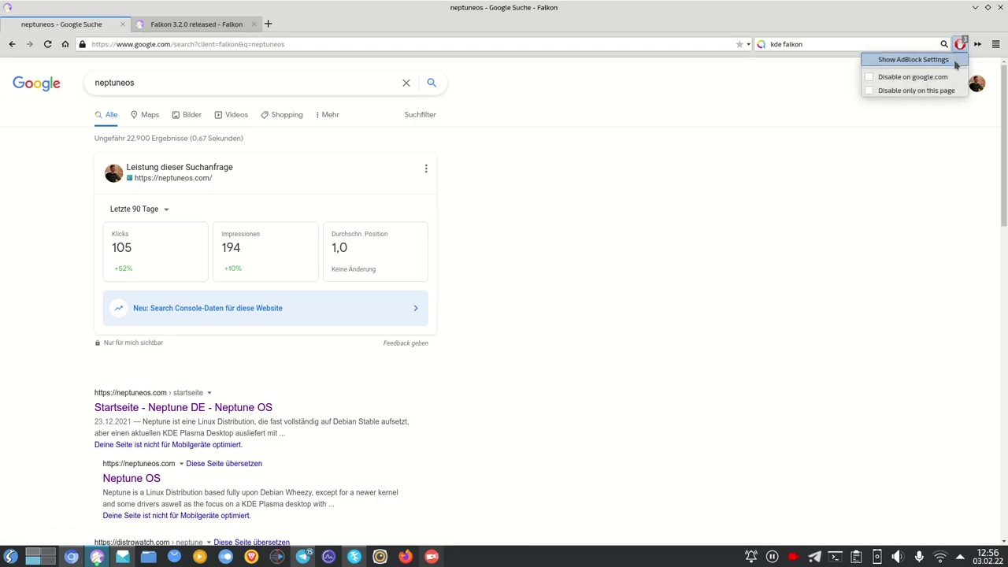
click(955, 63)
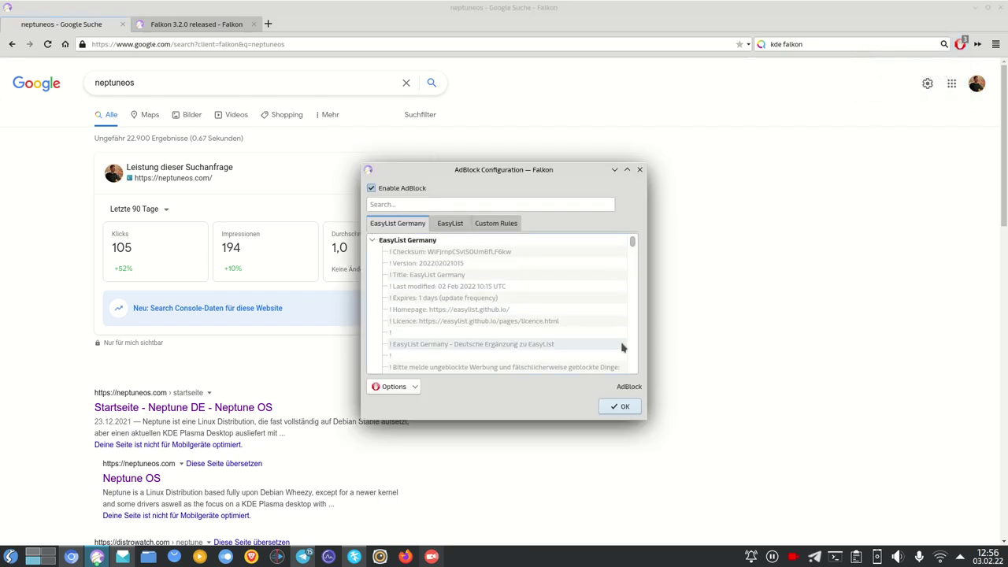
click(454, 228)
click(491, 230)
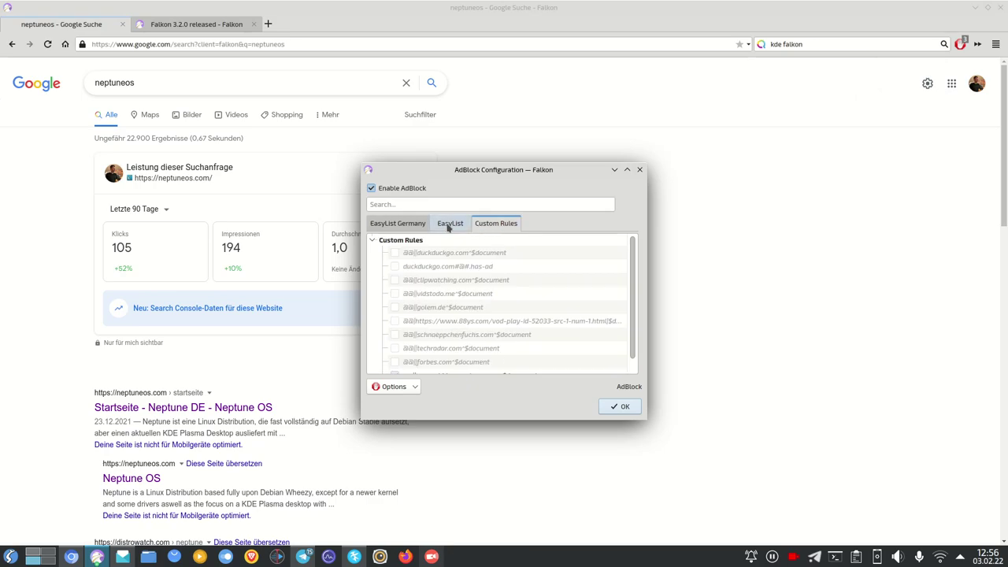
click(415, 224)
Look through the filter lists offered for a new AdBlock subscription, and leave the AdBlock configuration without adding one
click(403, 386)
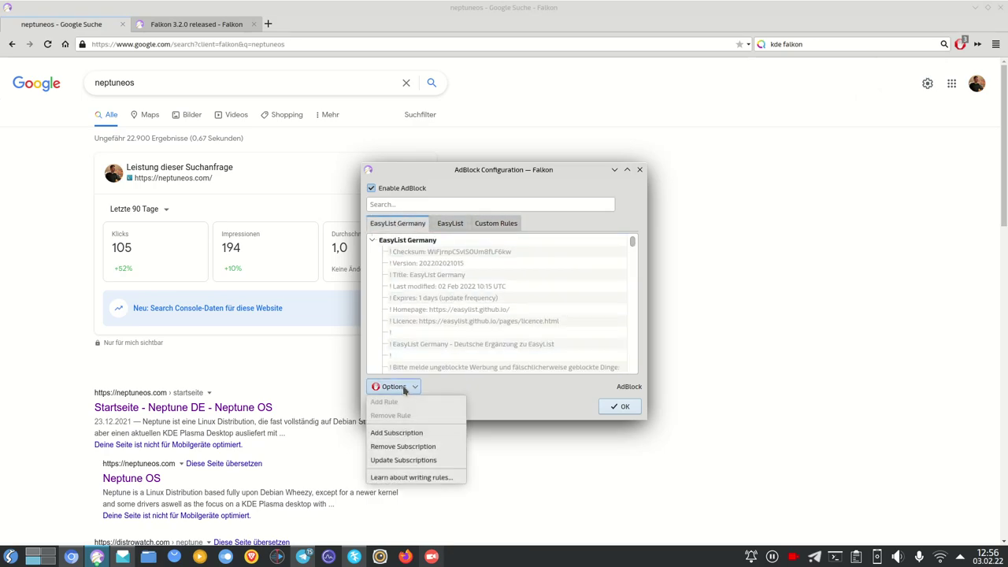
click(443, 441)
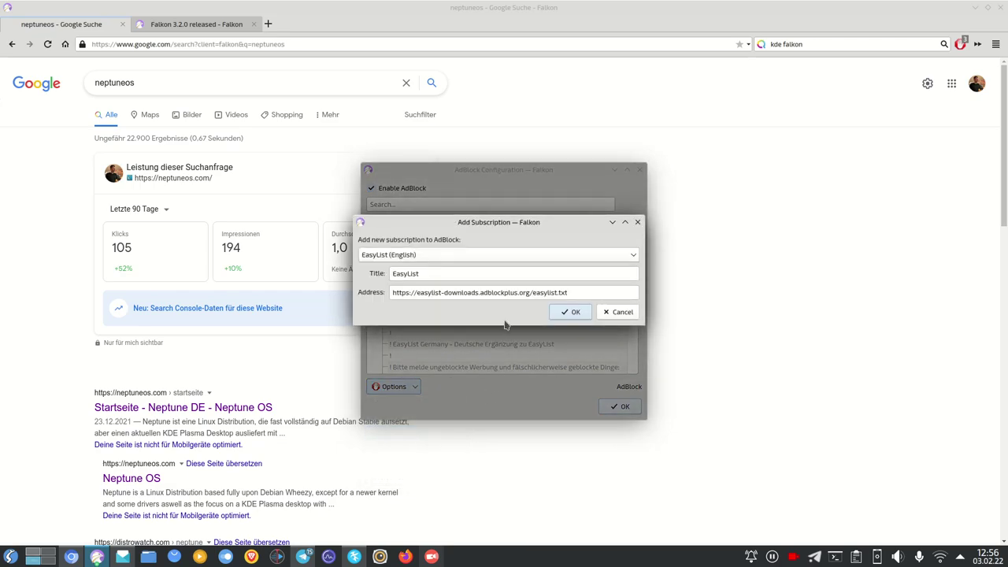
click(513, 255)
scroll(552, 305, down, 3)
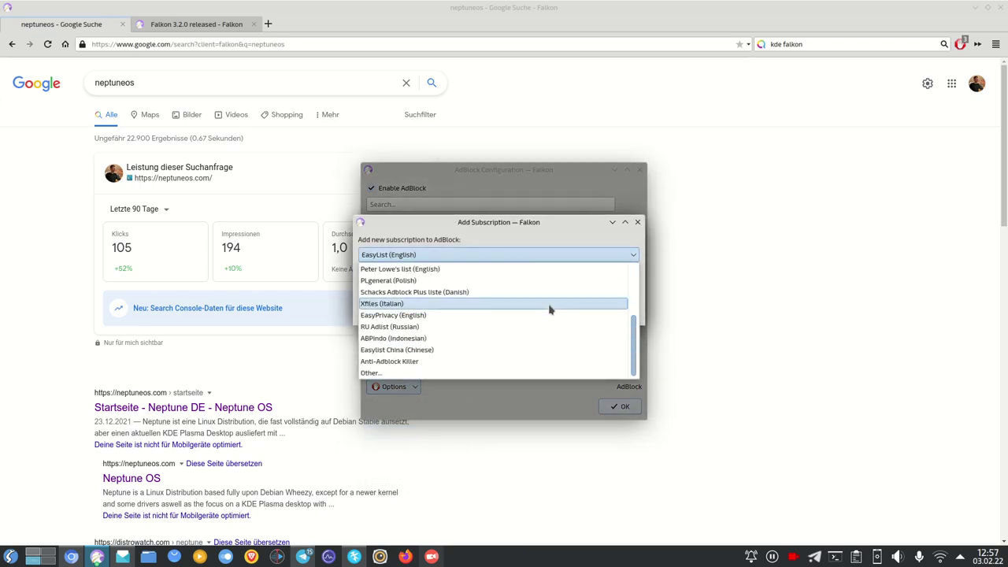
scroll(548, 307, up, 5)
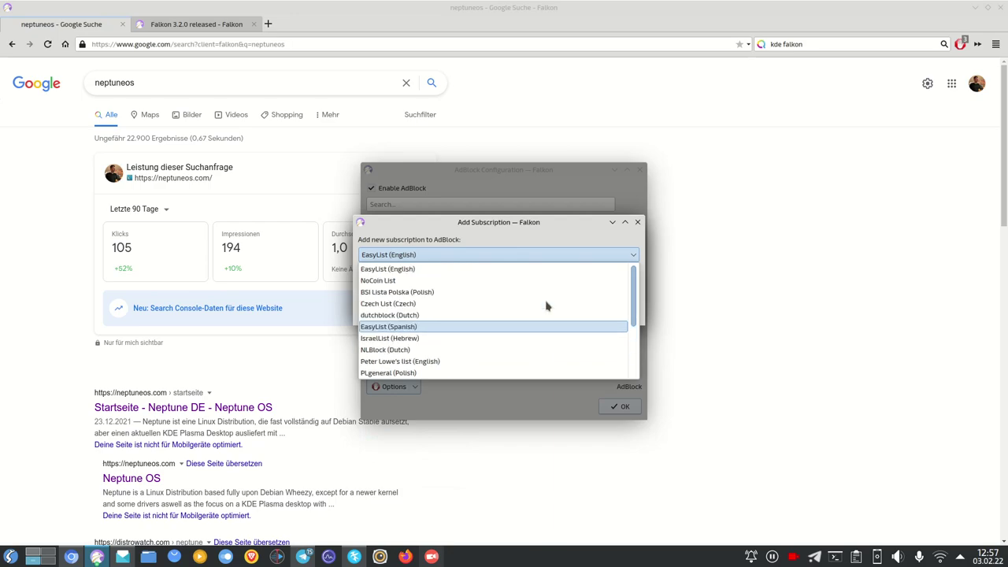
click(572, 229)
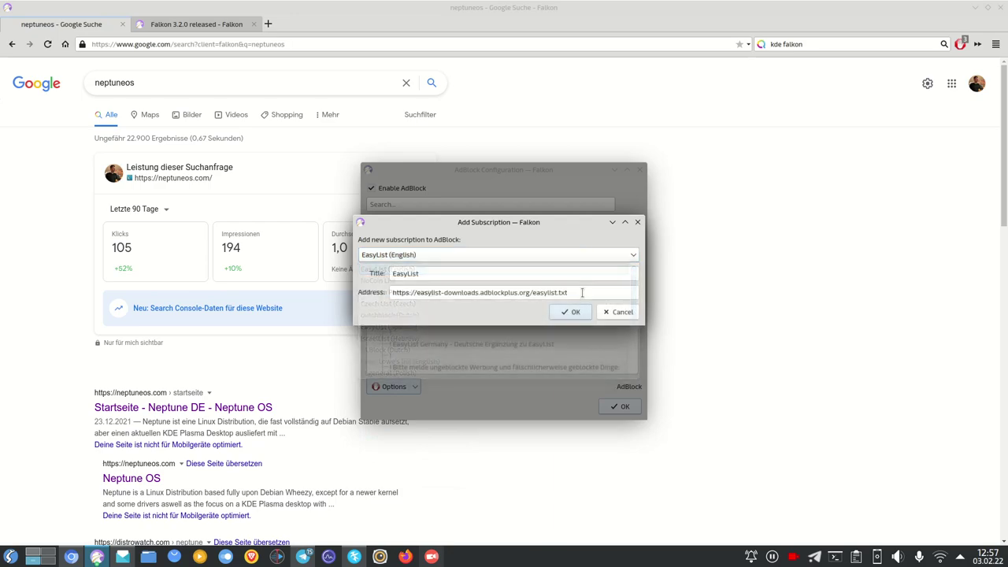
click(621, 314)
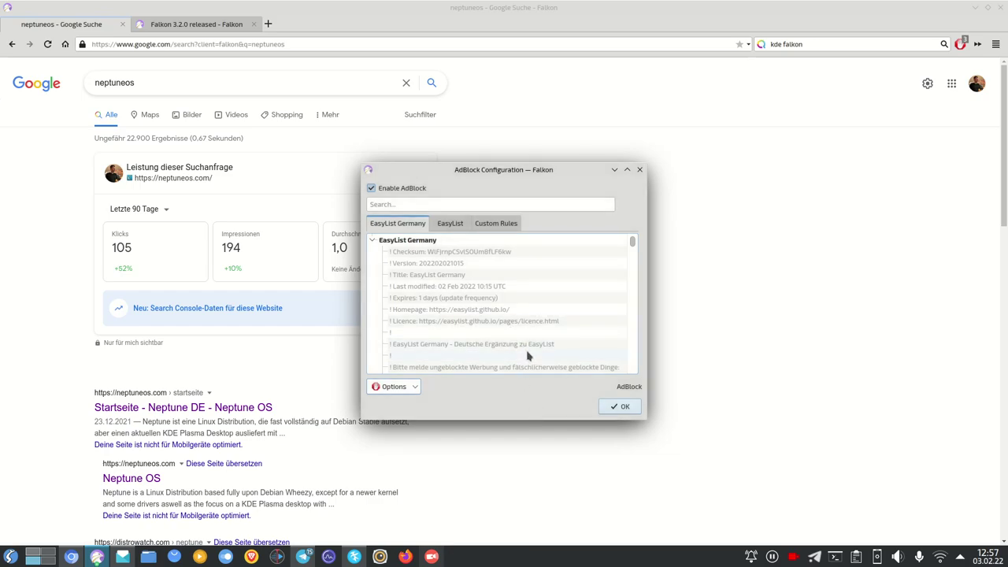
click(640, 170)
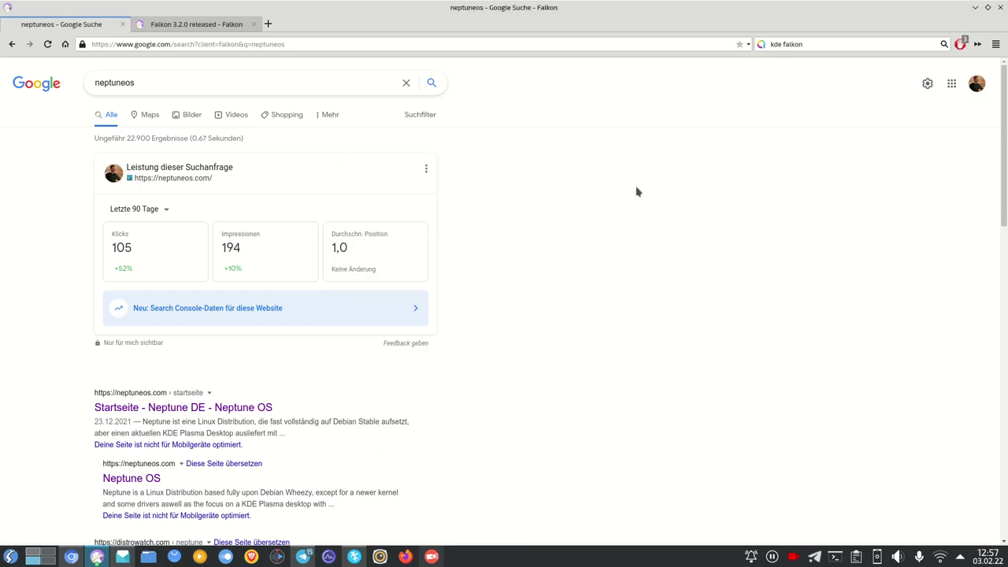
Show the browser's classic menu bar above the tabs
click(977, 49)
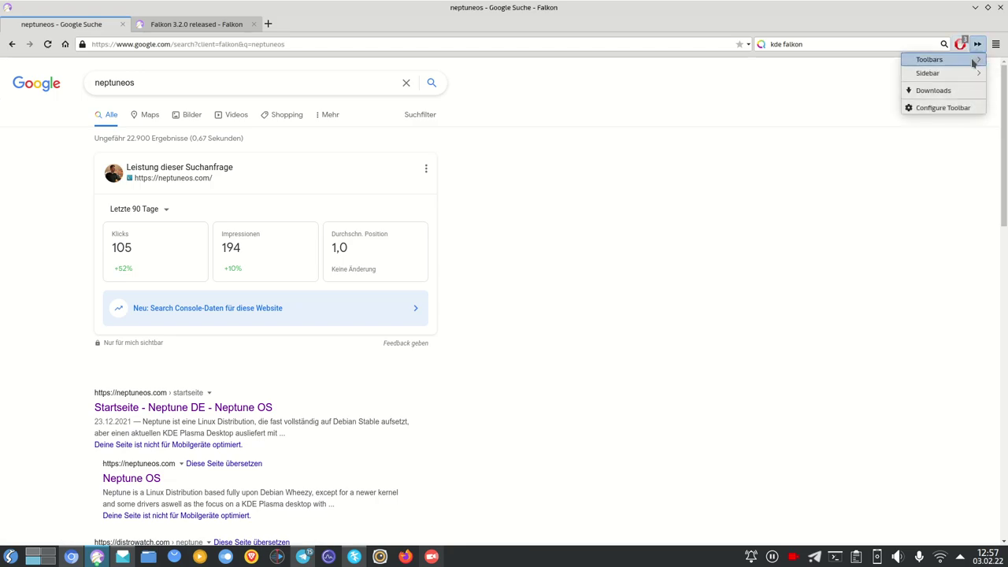
mouse_move(973, 64)
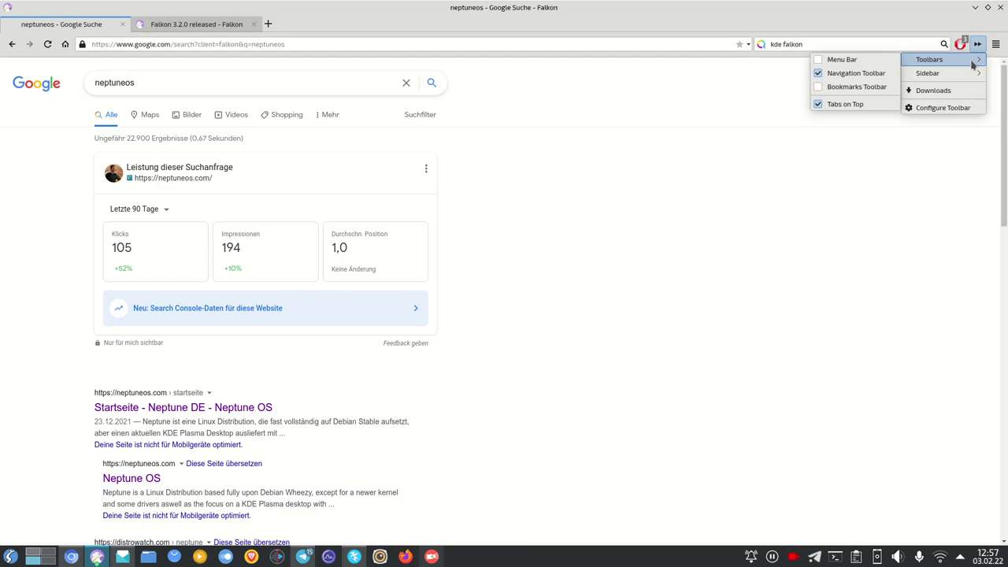
click(836, 63)
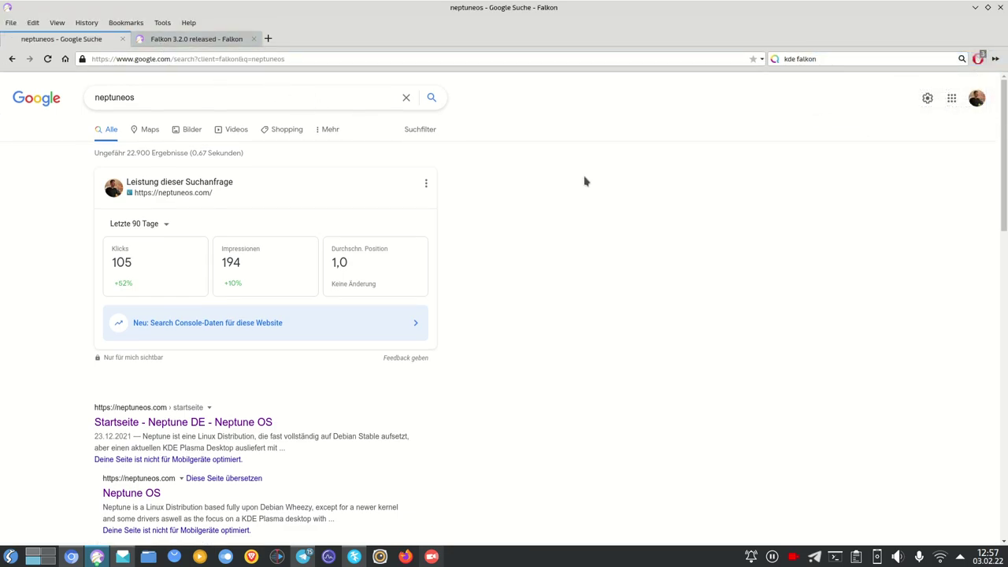
Look over the tool, bookmark and view commands in the menu bar, and hide the menu bar again
click(161, 24)
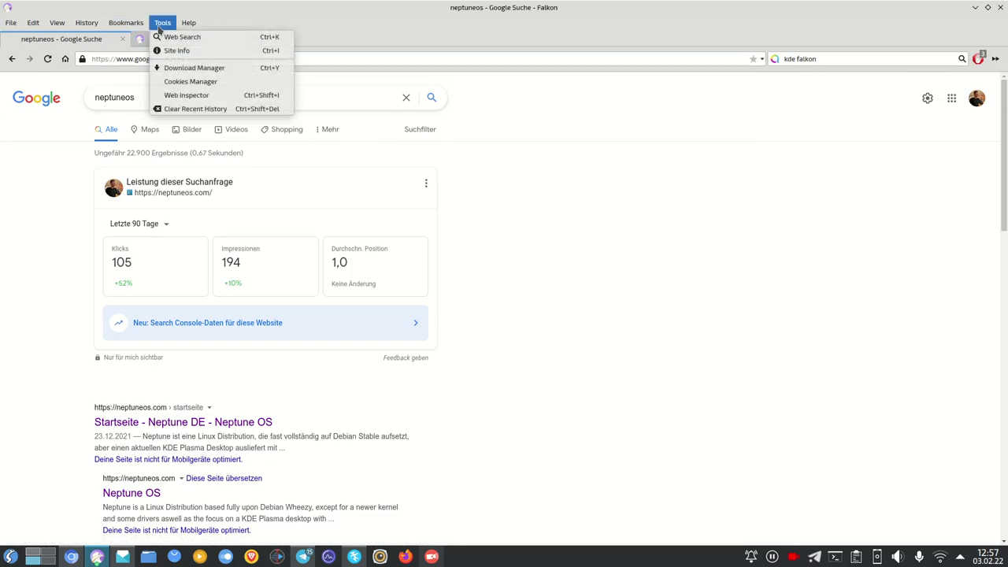
mouse_move(122, 24)
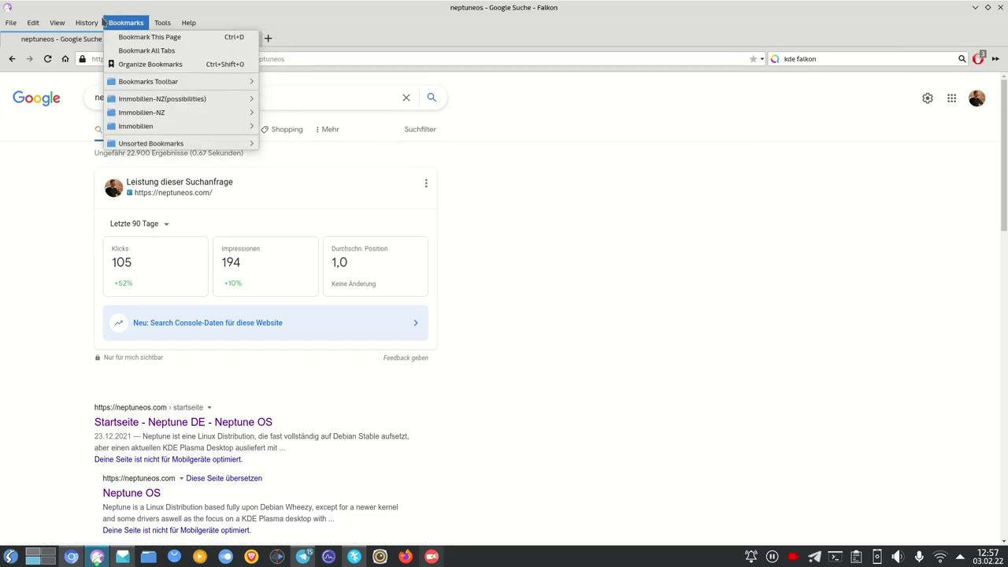
mouse_move(57, 23)
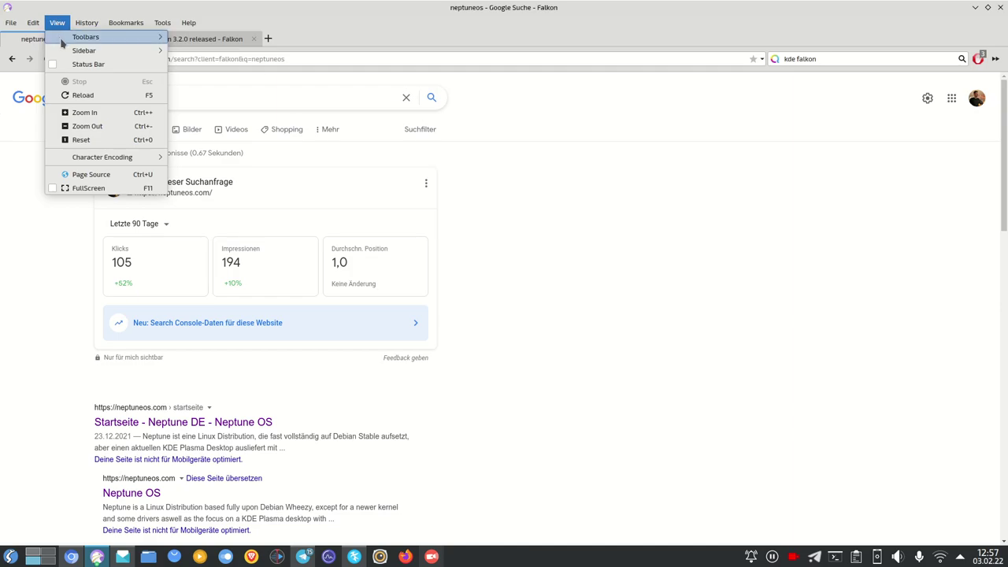
mouse_move(79, 38)
click(197, 37)
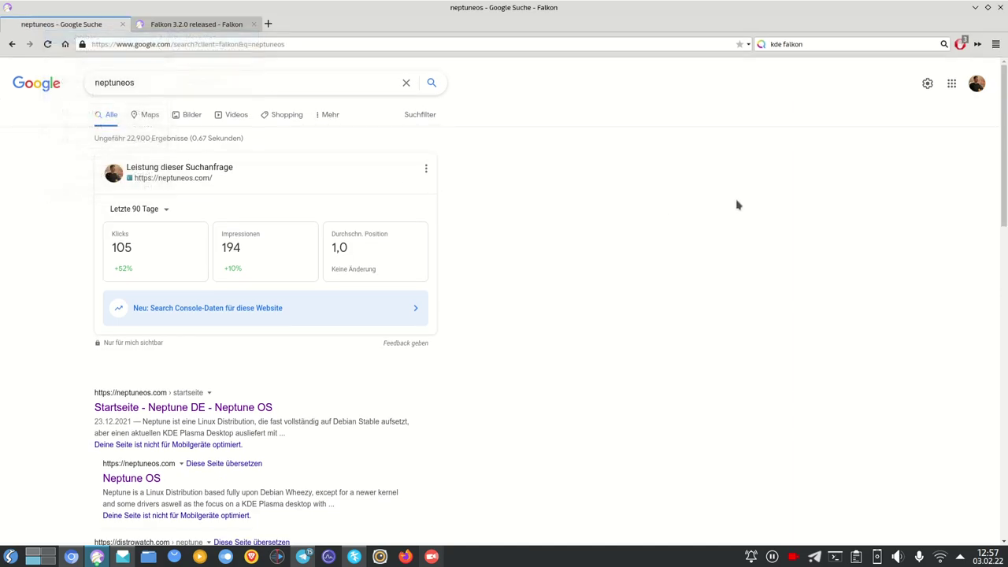
Show the Bookmarks Toolbar below the address bar
click(981, 49)
mouse_move(969, 61)
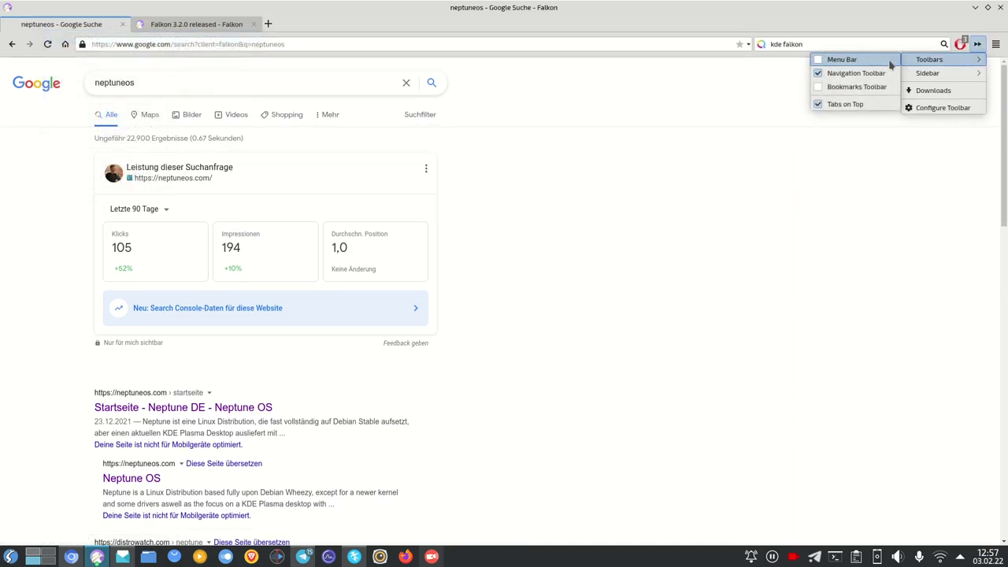
click(856, 87)
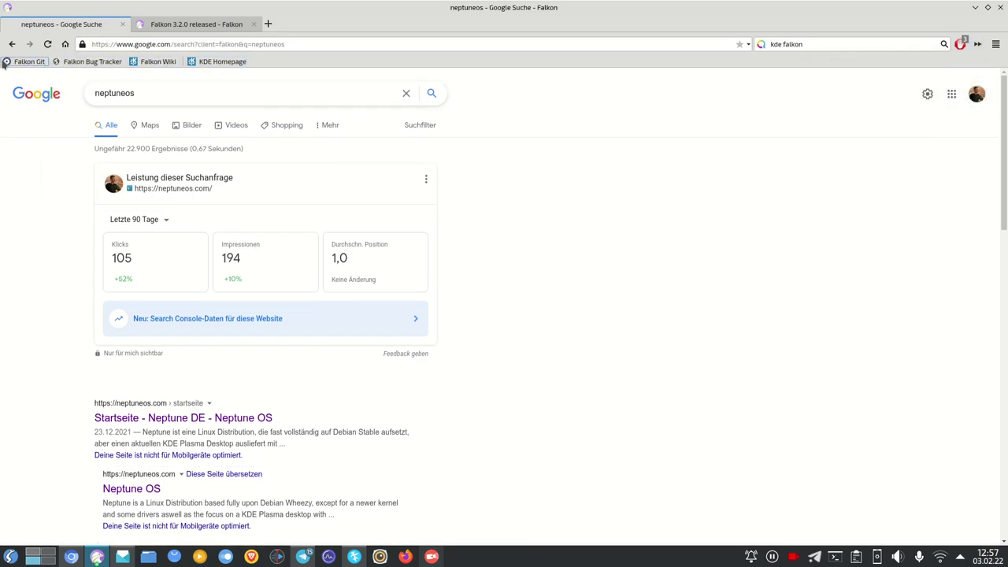
Hide the Bookmarks Toolbar again
click(978, 44)
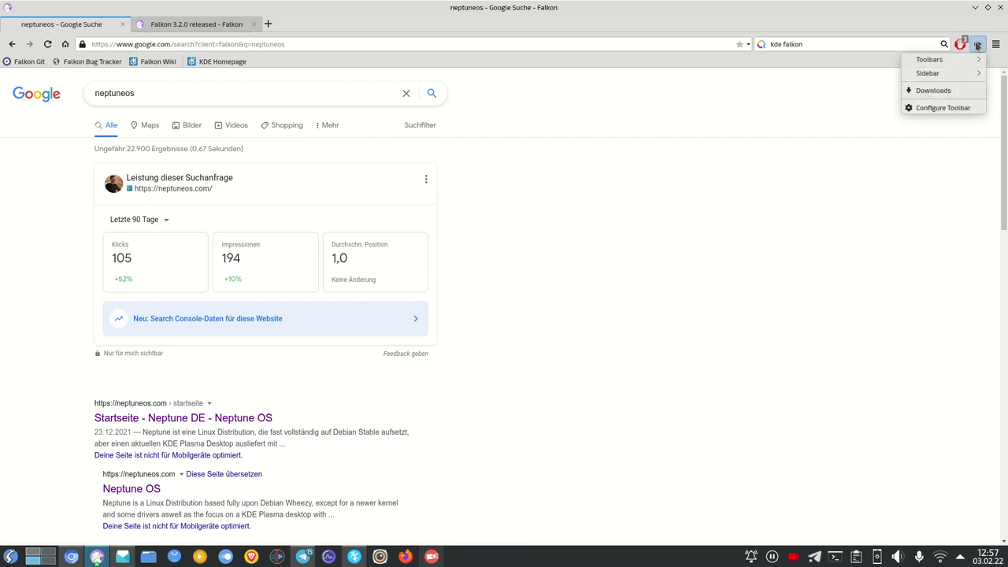
mouse_move(930, 60)
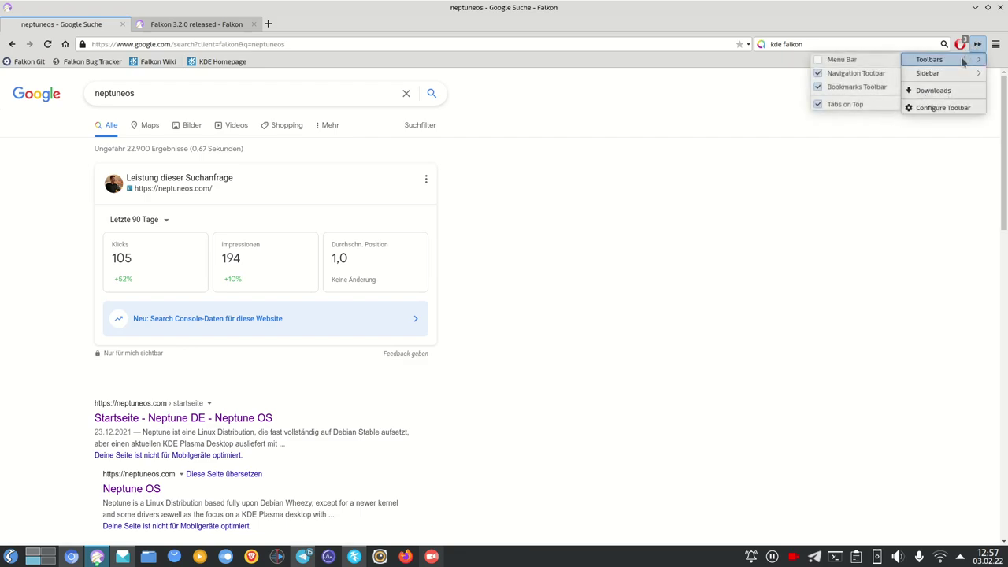
click(841, 92)
Turn off Tabs on Top so the tab bar sits below the navigation toolbar
click(977, 44)
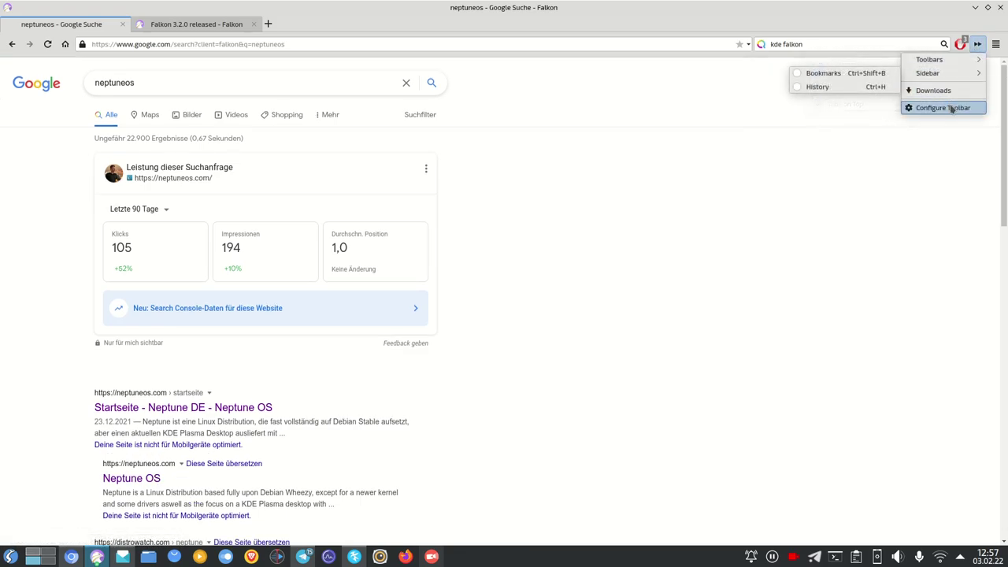
mouse_move(928, 59)
click(846, 103)
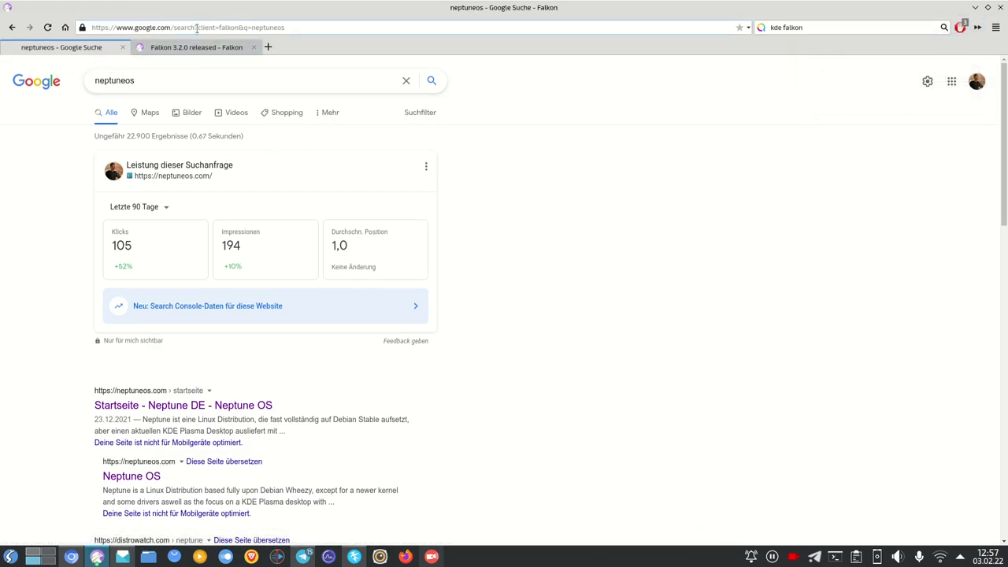
Turn Tabs on Top back on to restore the tab bar above the navigation toolbar
click(977, 28)
mouse_move(920, 60)
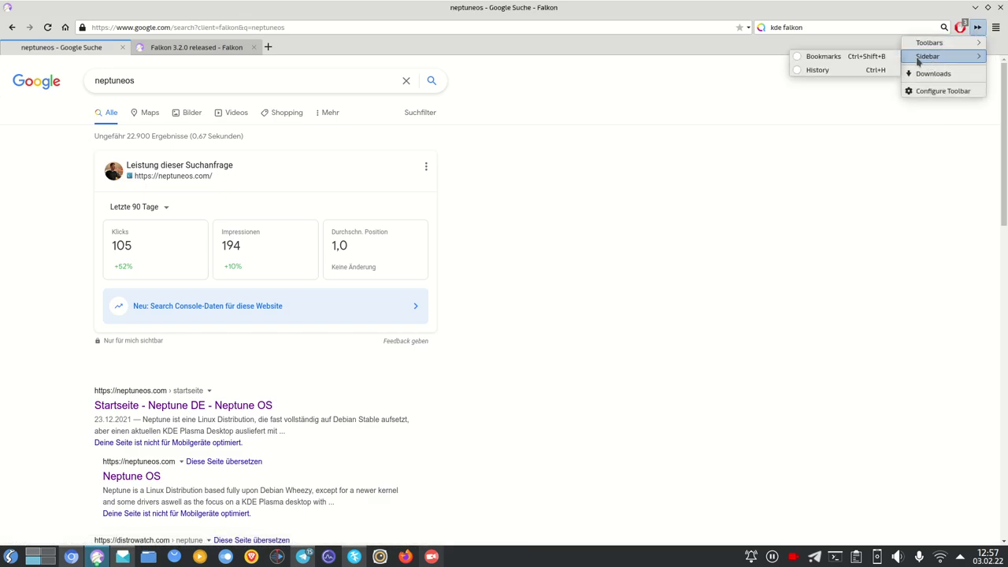
mouse_move(937, 43)
click(874, 89)
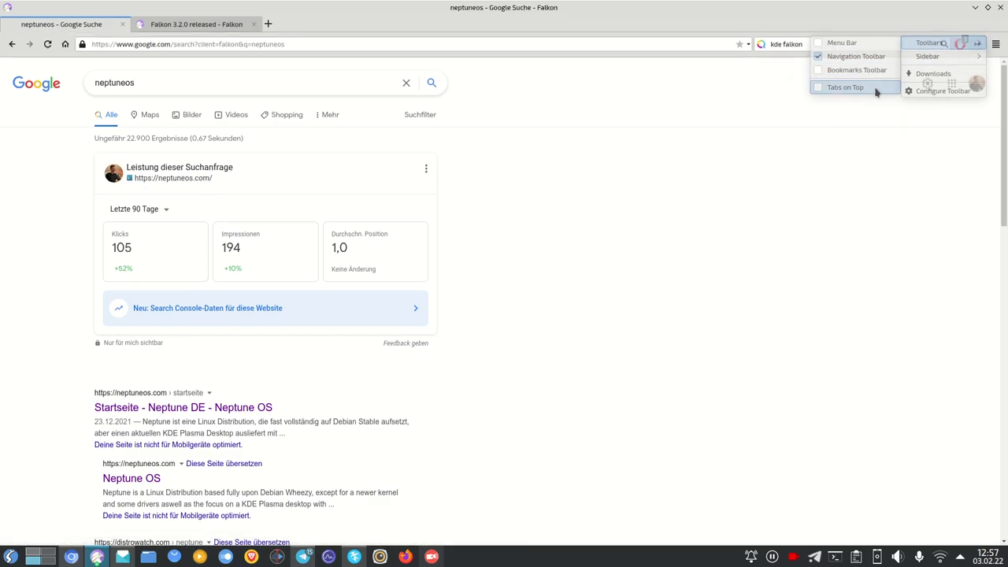
Open the Bookmarks sidebar and look through the saved bookmarks
click(977, 45)
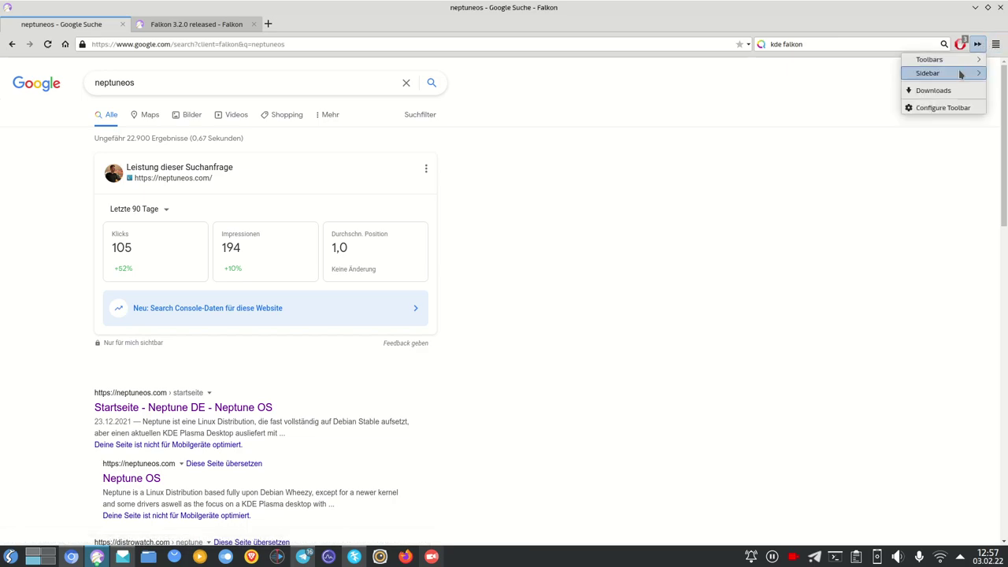
mouse_move(961, 73)
click(849, 75)
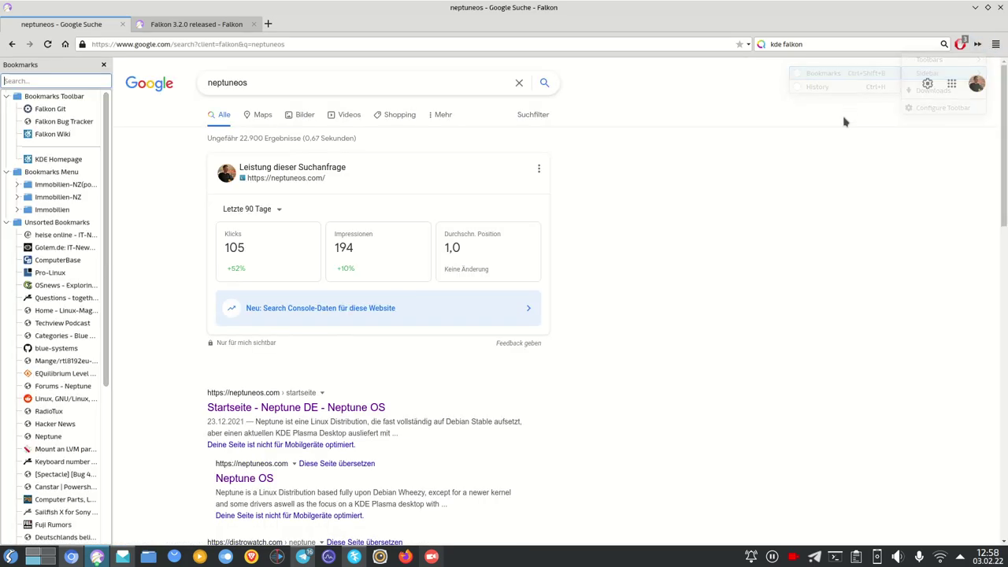
scroll(58, 386, down, 6)
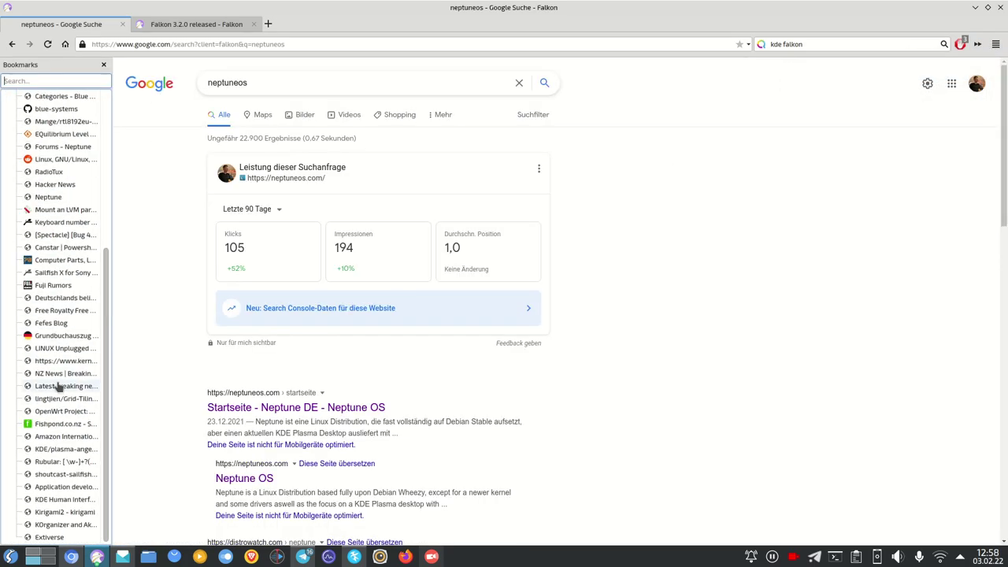
scroll(67, 355, up, 6)
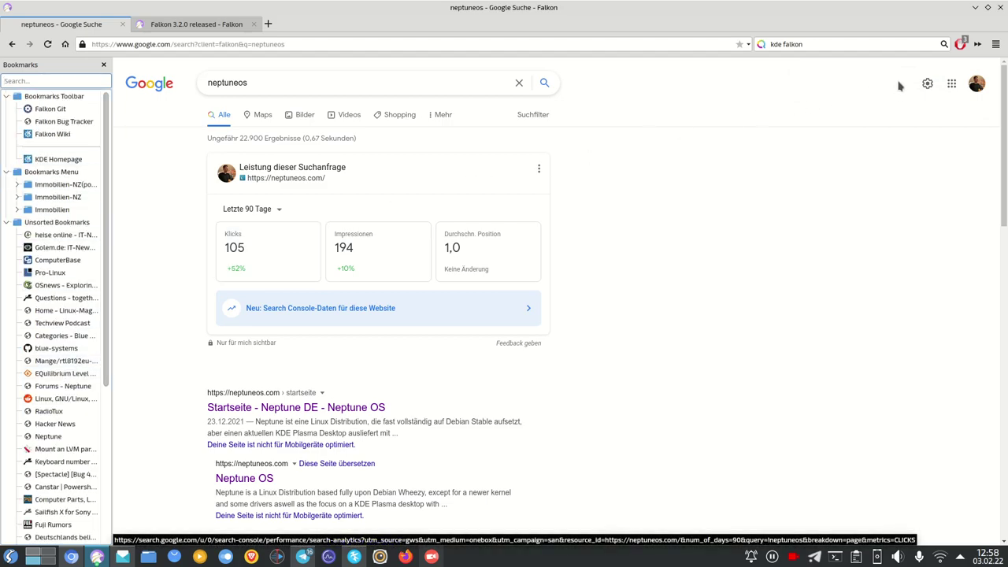
Switch the sidebar to History to view the browsing history by period, and close the sidebar
click(977, 44)
mouse_move(951, 75)
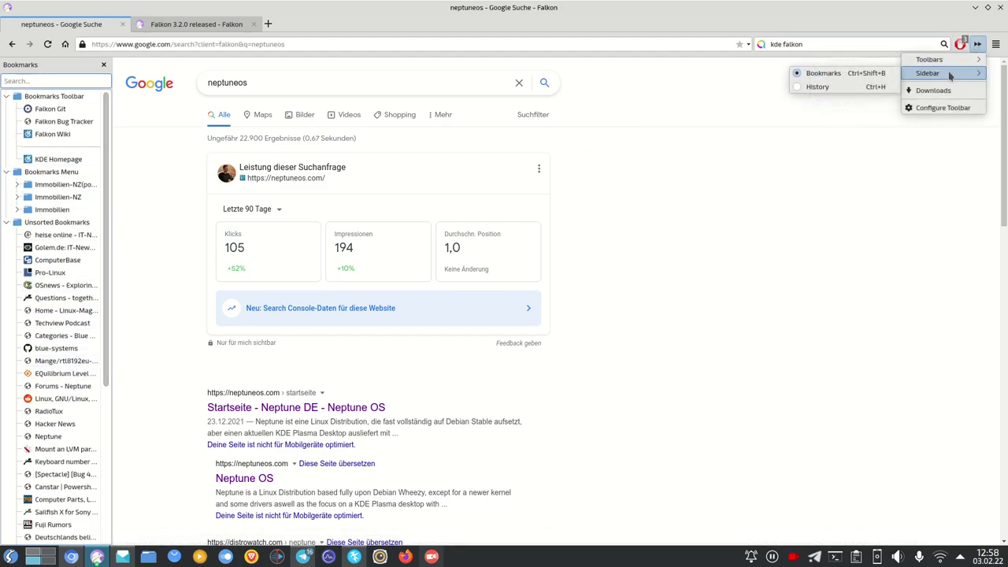
click(853, 88)
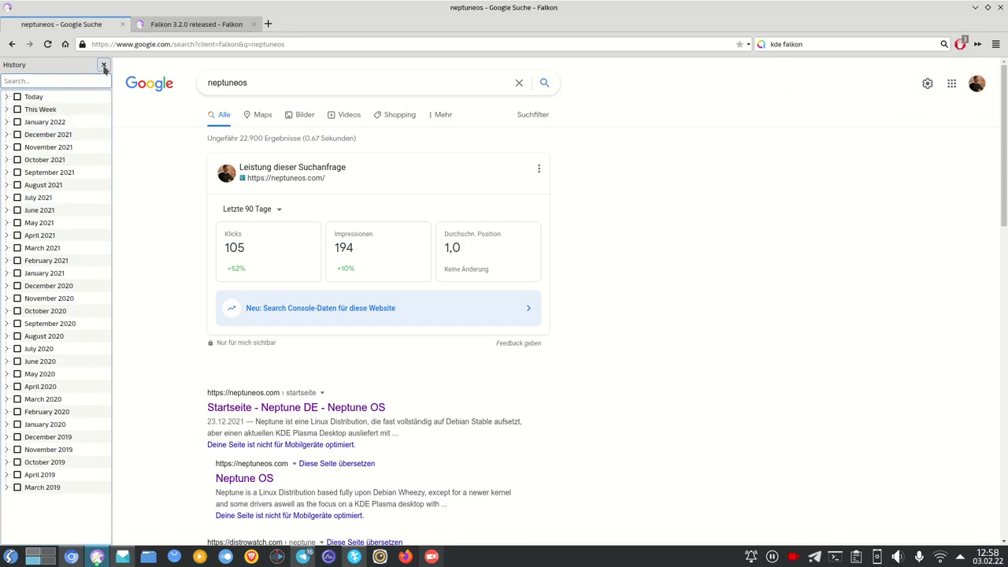
click(103, 66)
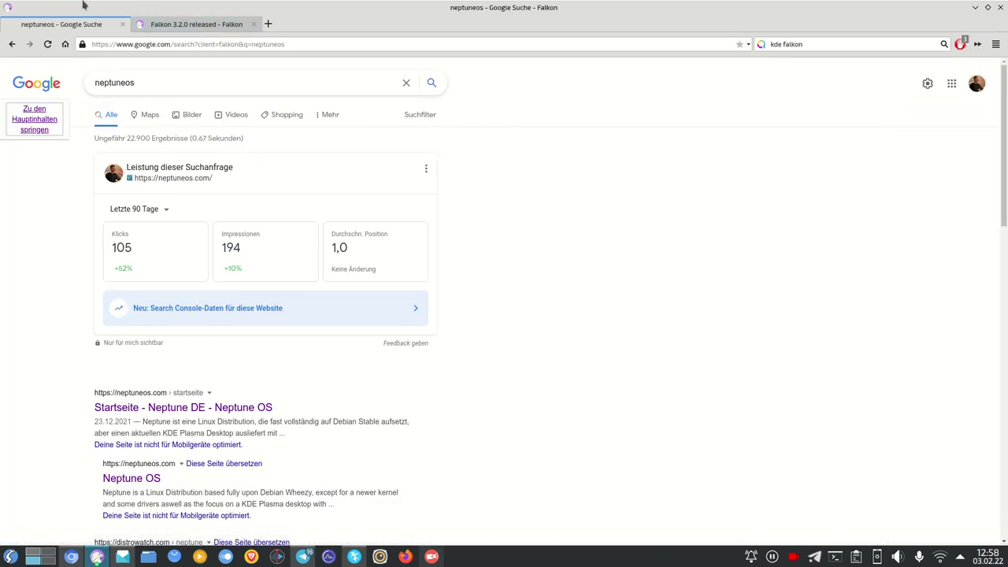
Open the Download Manager to view its list of downloads, and close it
drag(77, 28, 52, 30)
click(977, 44)
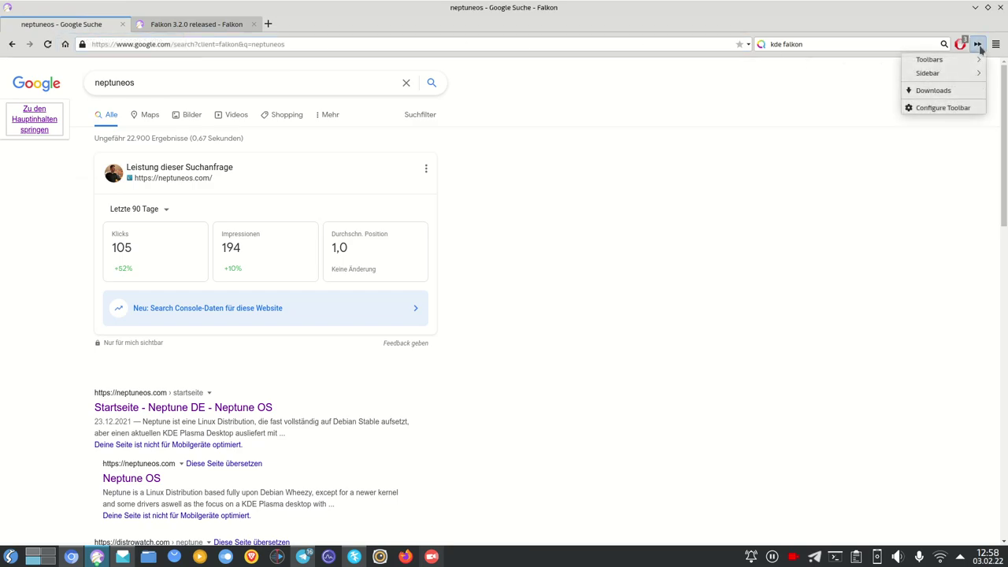
click(963, 93)
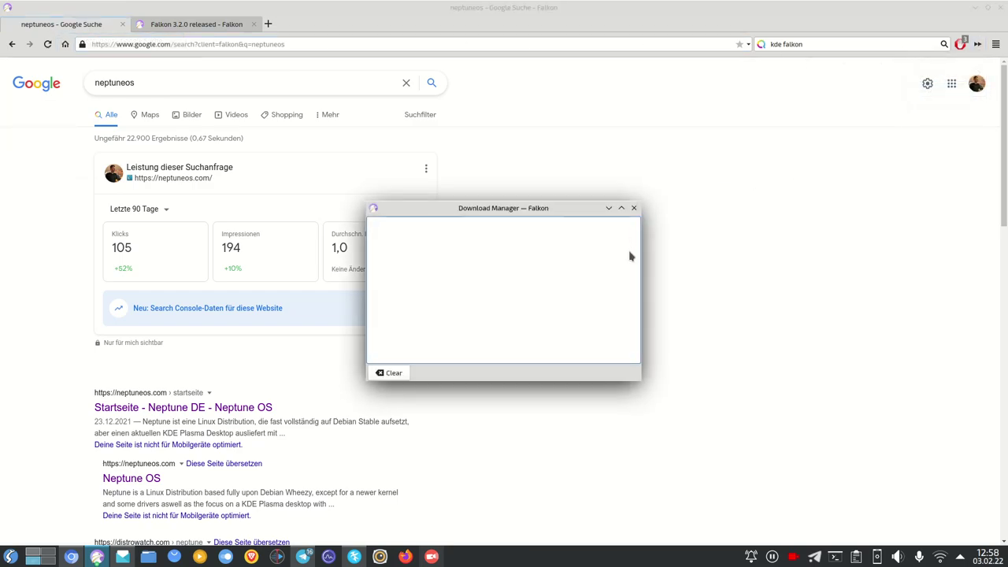
click(634, 209)
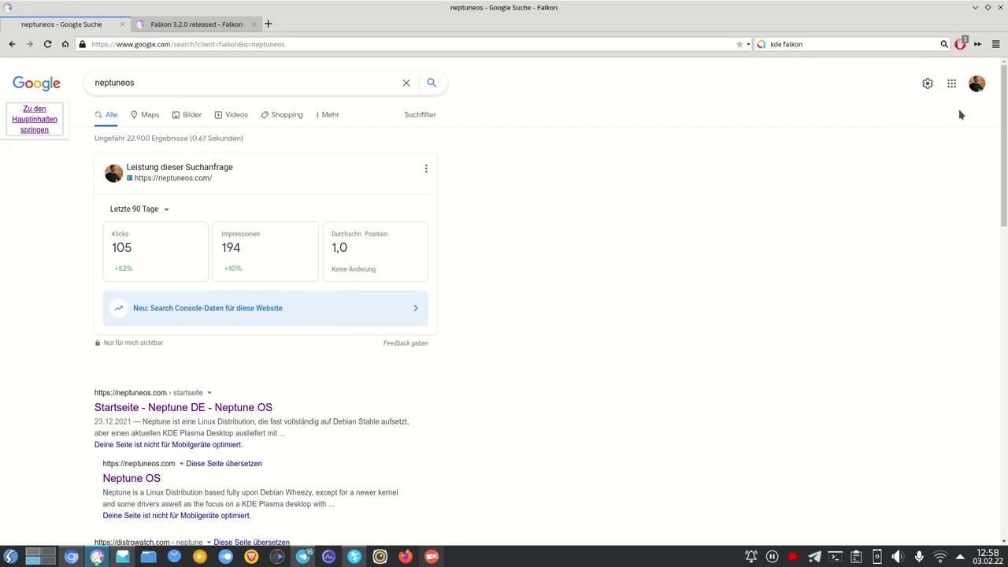
Open the toolbar configuration to view its available and current items, and cancel without changing anything
click(977, 44)
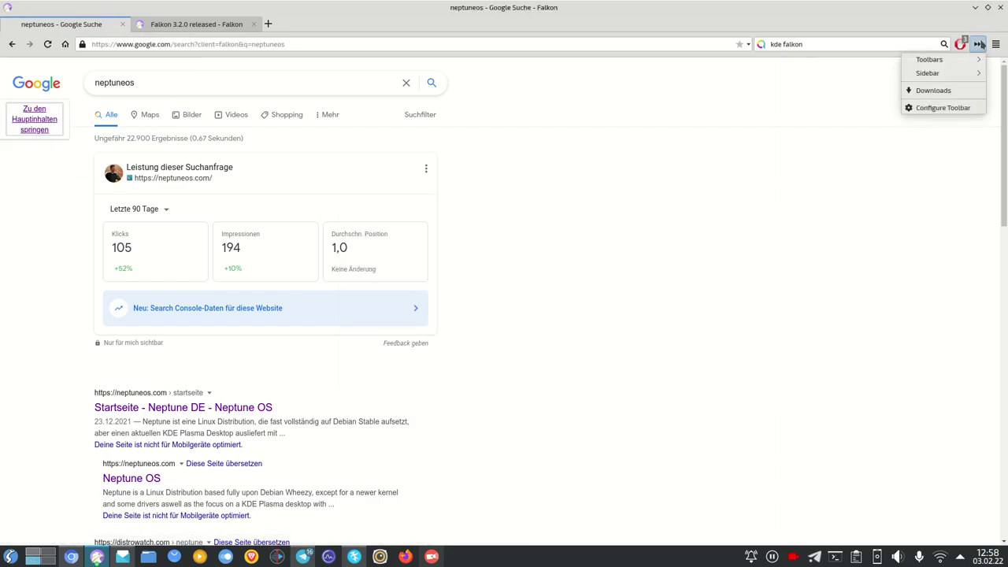
click(974, 107)
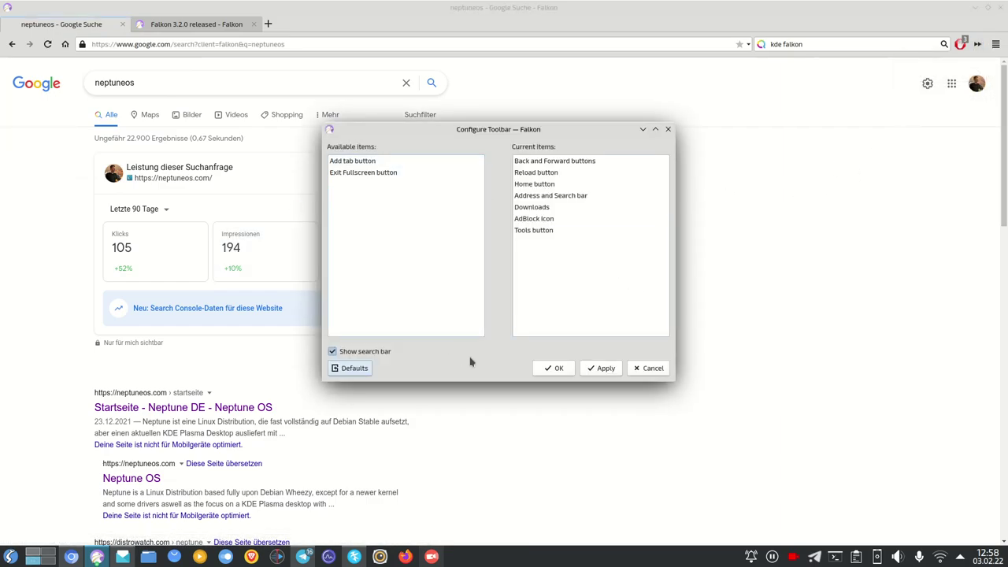
click(662, 374)
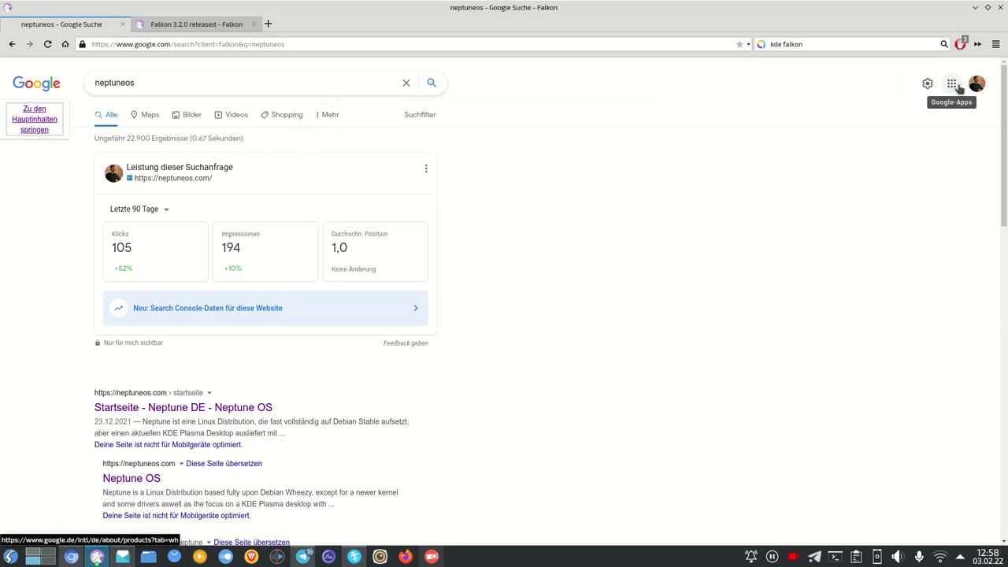
View the list of sessions, open the Session Manager, select the Arbeitssitzung session, and close the manager
click(995, 44)
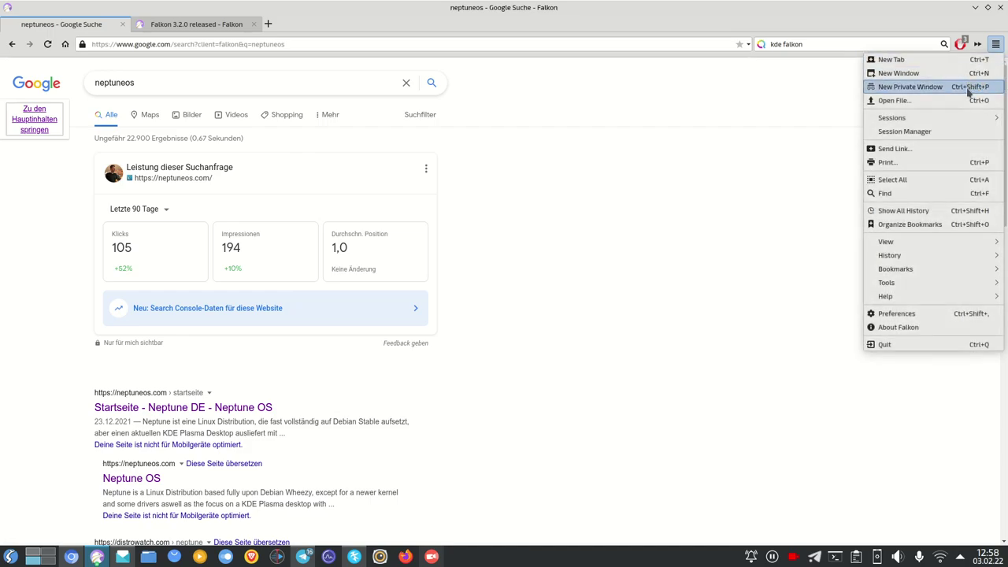
click(922, 120)
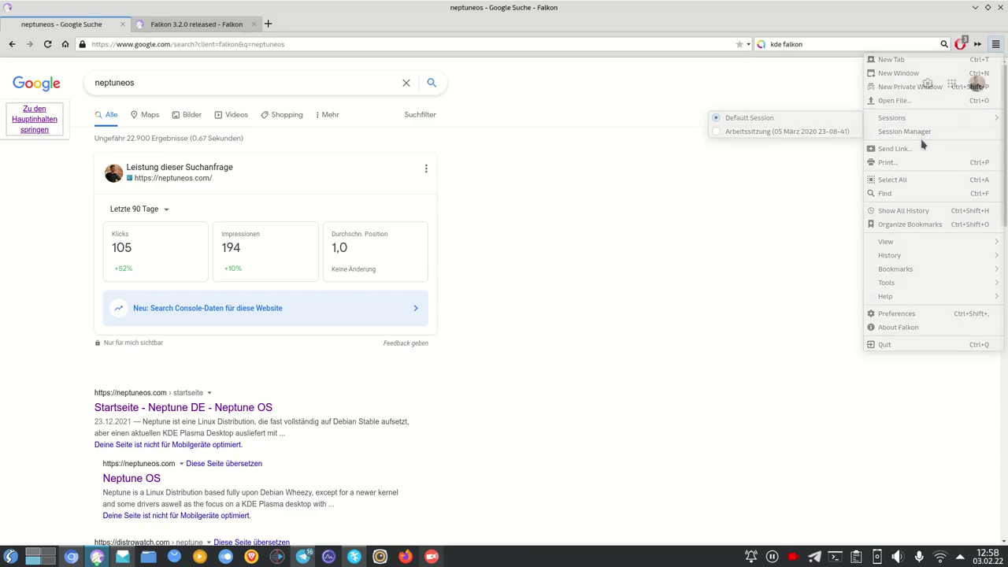
click(996, 44)
click(937, 131)
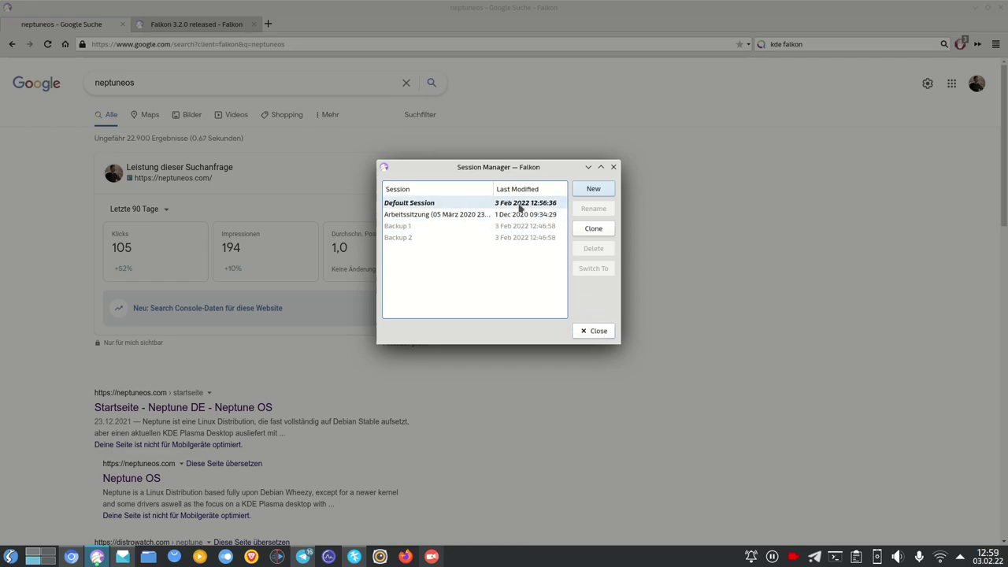
click(473, 215)
click(599, 331)
Try to send the link of the neptuneos search page by e-mail
click(996, 44)
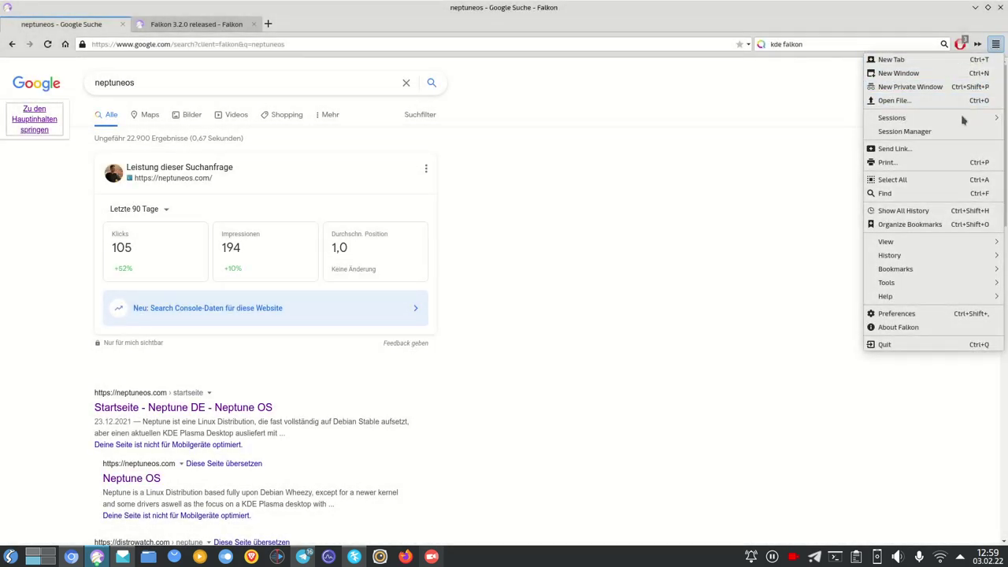
click(948, 159)
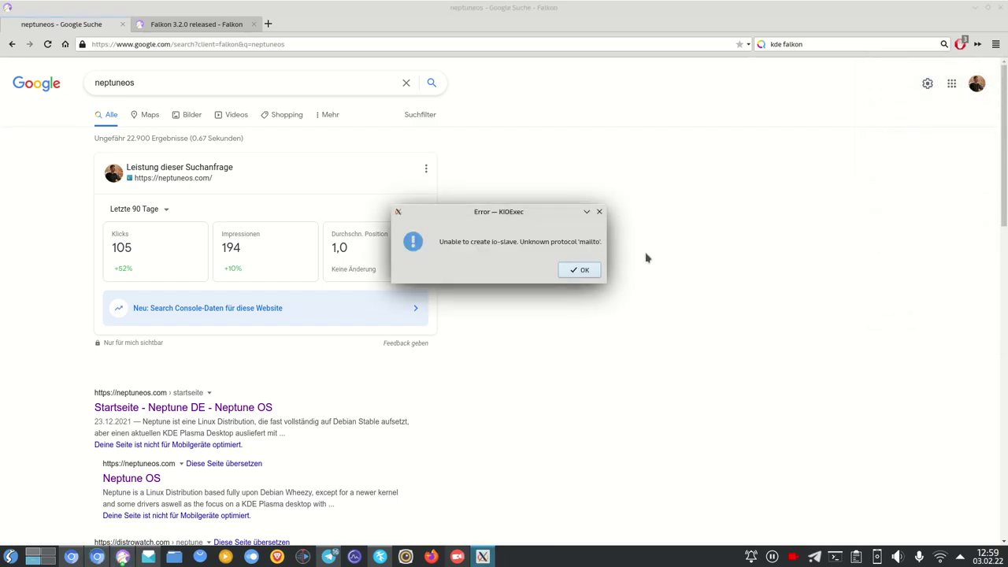
click(595, 271)
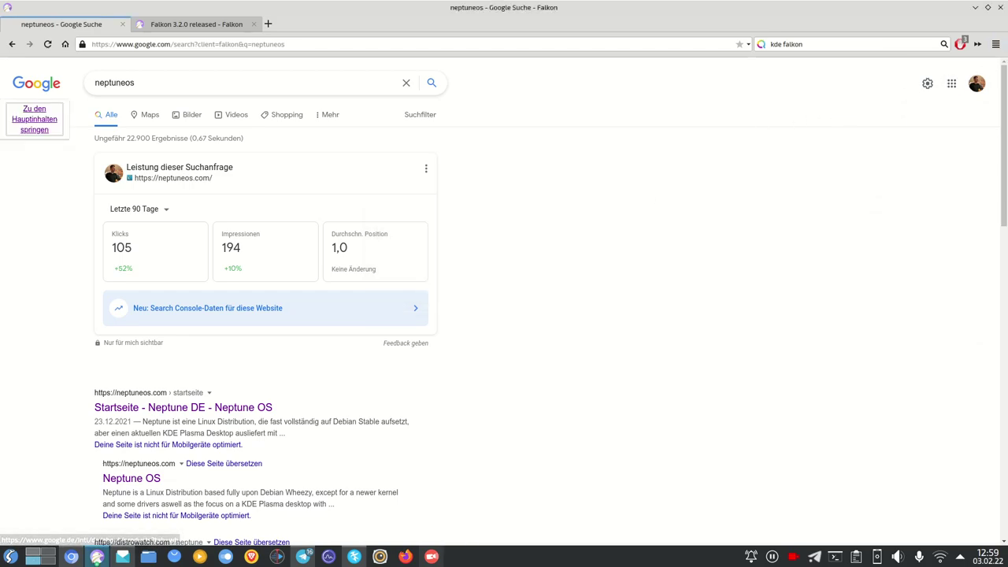
Open the print dialog for the neptuneos search page to view its printer settings, and cancel it
click(996, 45)
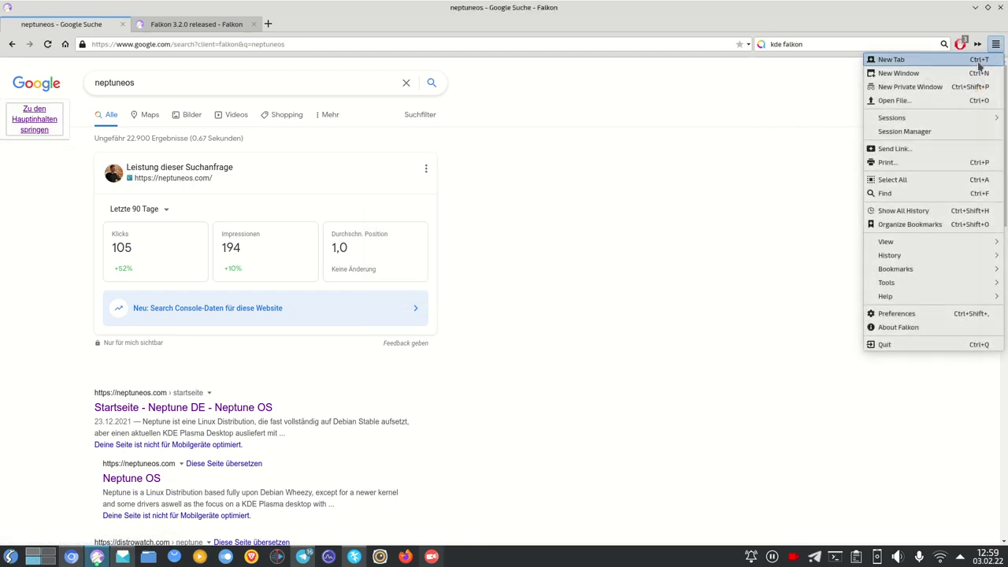
click(898, 163)
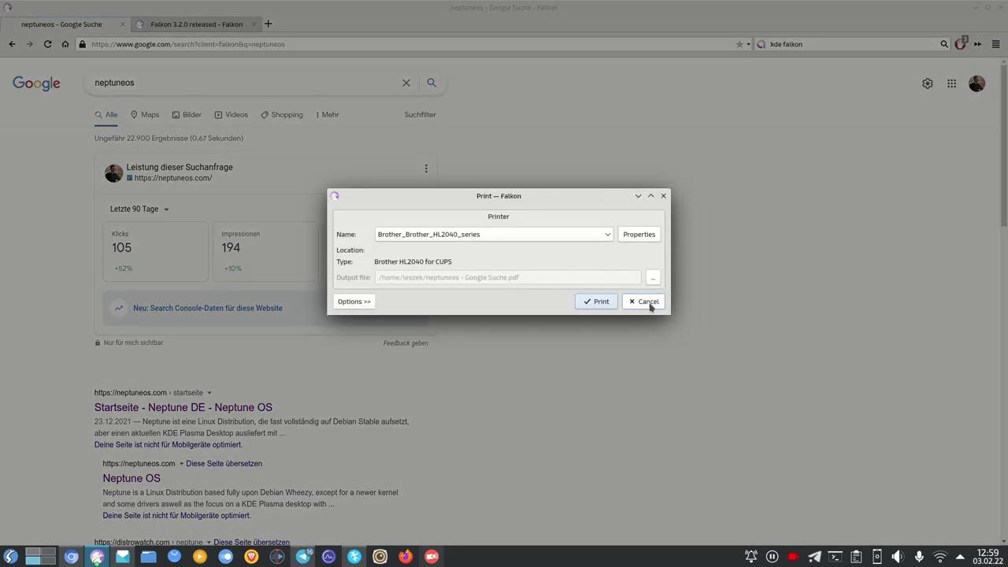
click(647, 301)
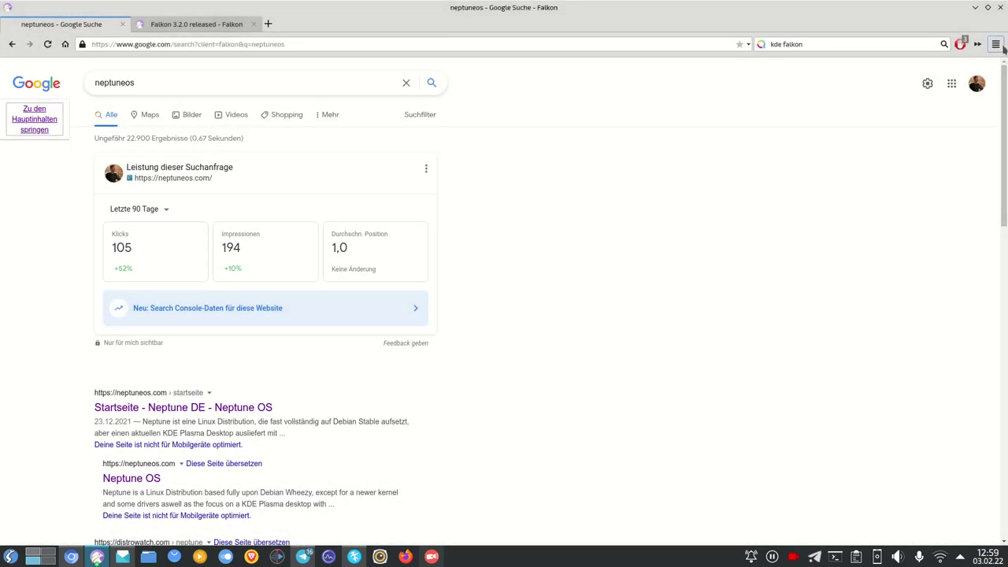
Open the bookmark organizer, view the sources offered for importing bookmarks, cancel the import, and close the library
click(997, 44)
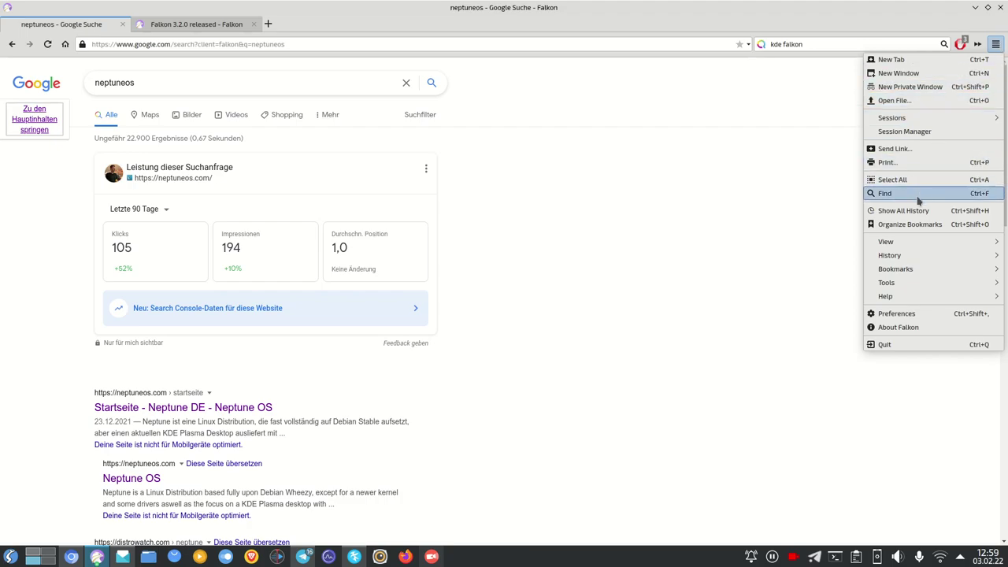
click(928, 227)
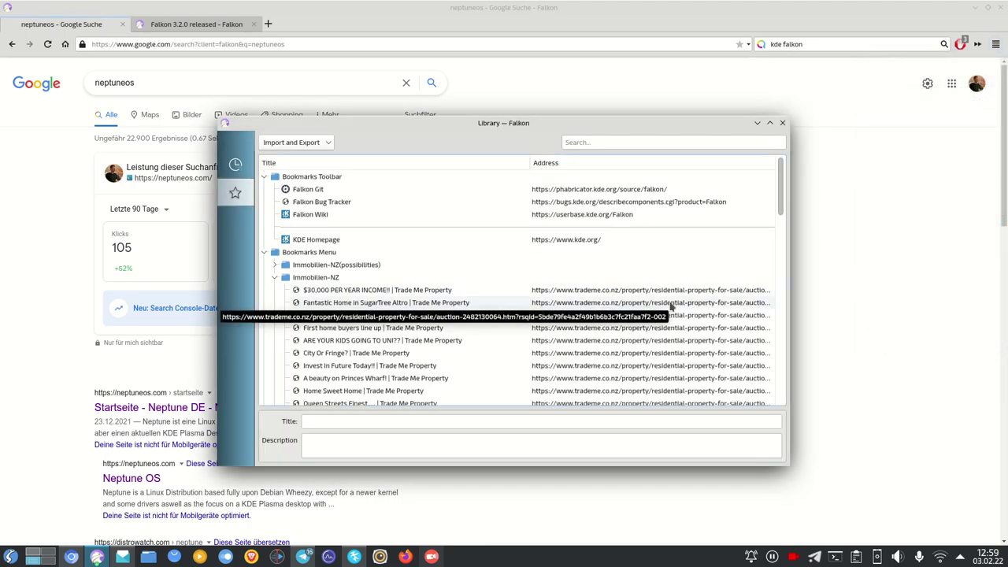
click(311, 145)
click(292, 157)
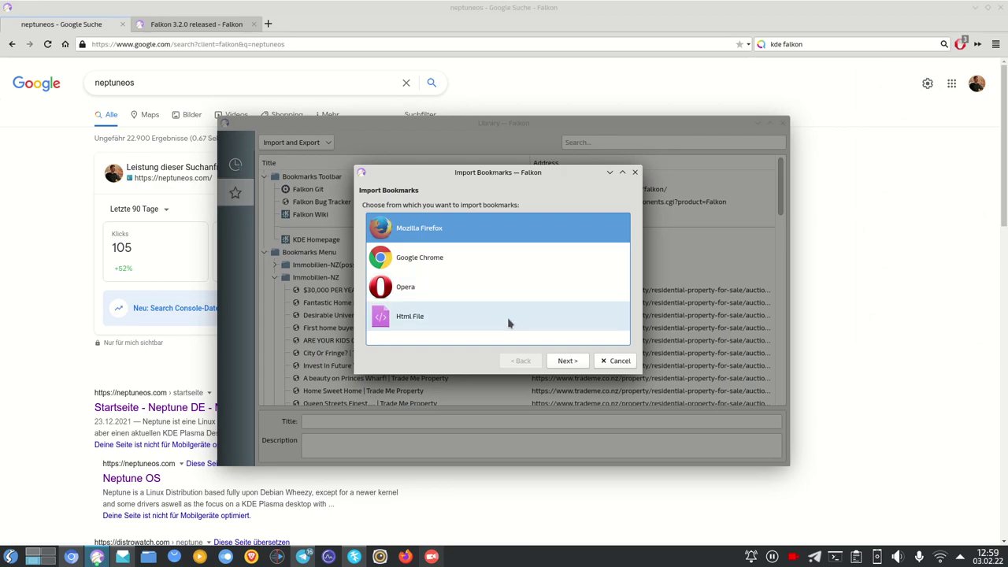
click(607, 361)
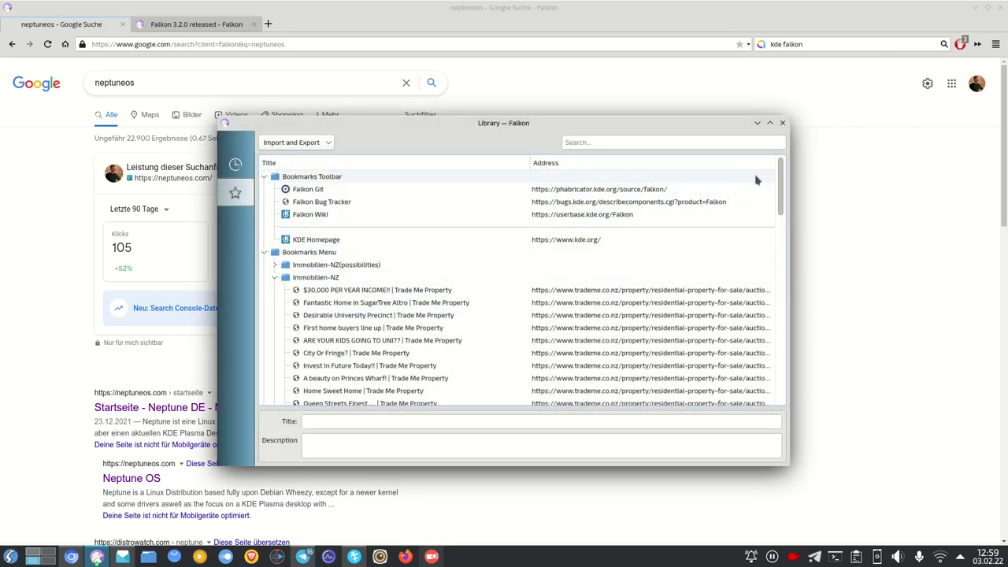
click(782, 123)
Look through the View options, open the page source of the neptuneos search page, and close its tab
click(995, 44)
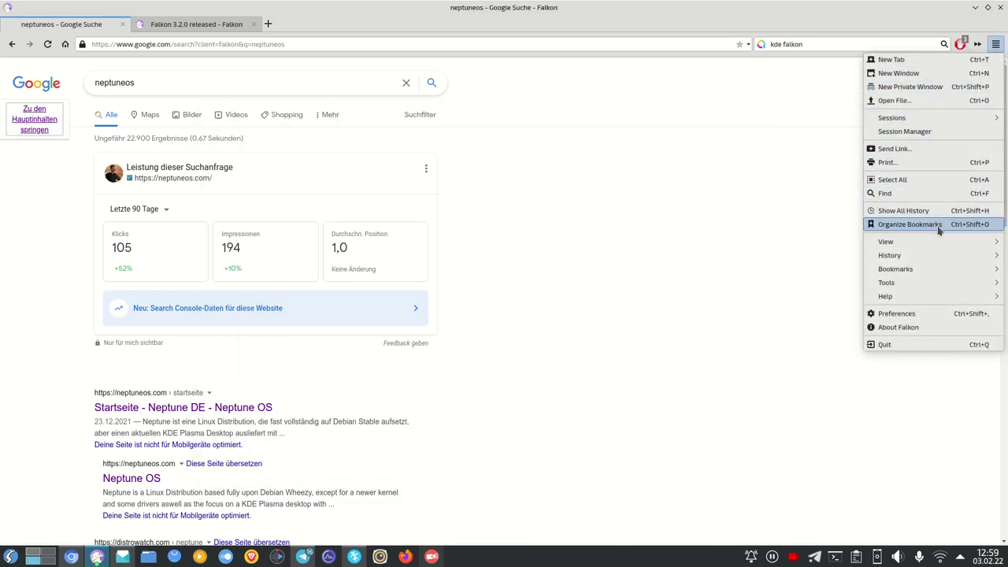
mouse_move(935, 243)
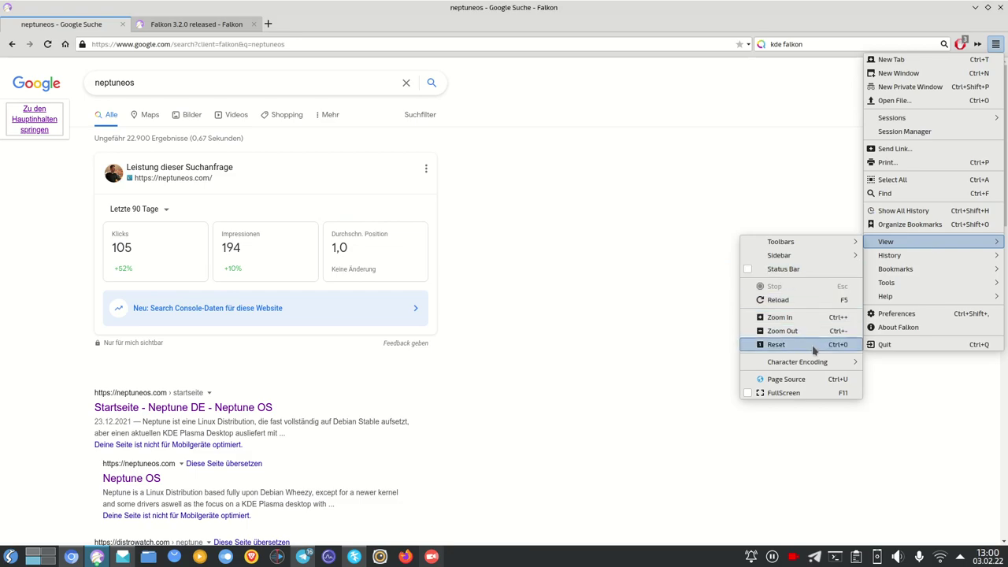
mouse_move(813, 366)
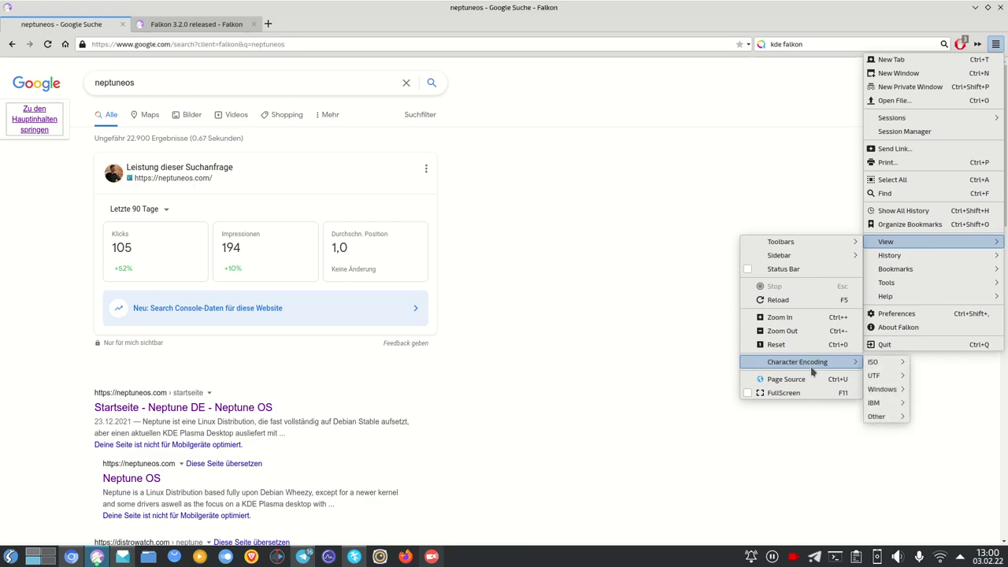
click(819, 379)
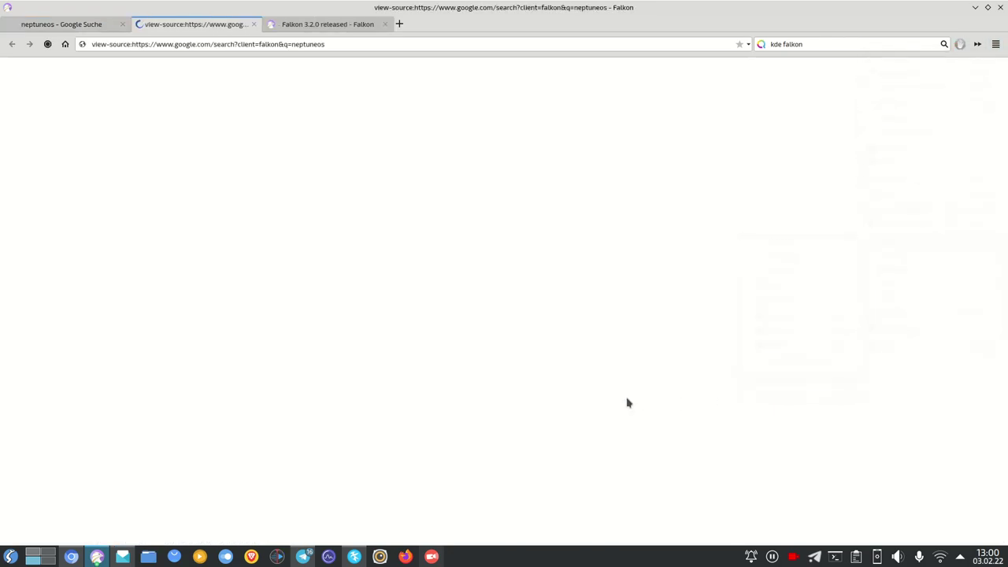
scroll(557, 354, down, 10)
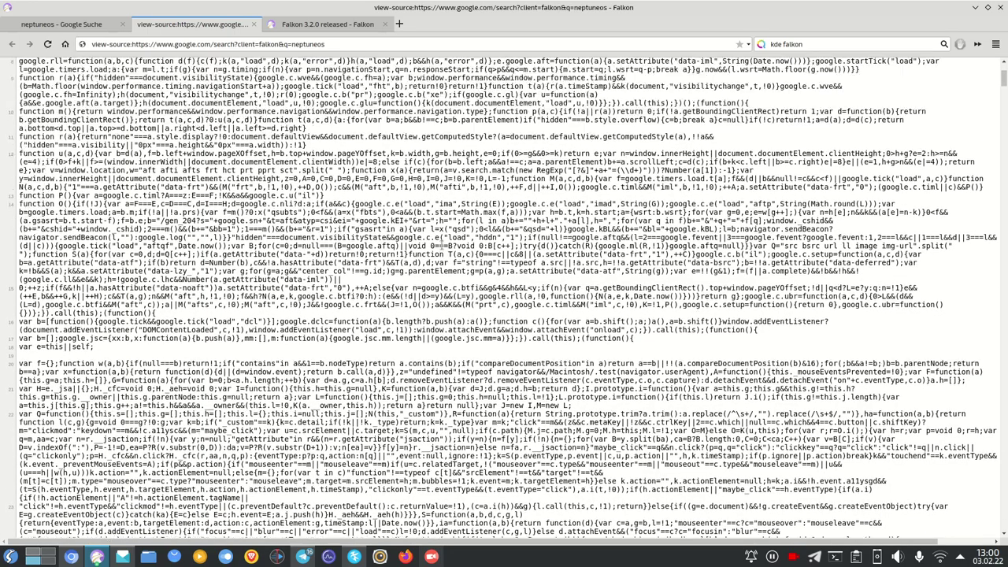
click(253, 24)
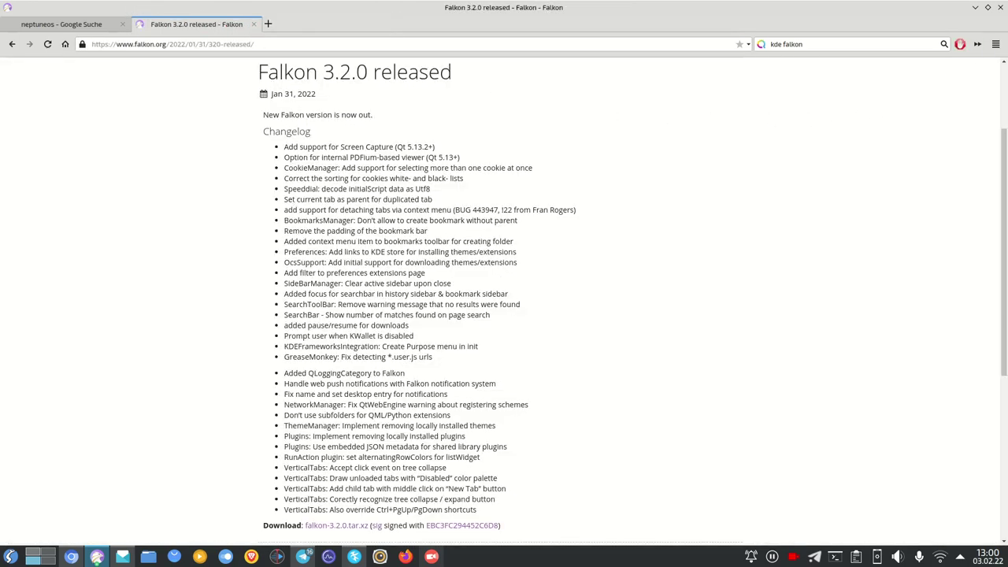
Look through the History and Tools commands, and use Web Search to put the focus in the search bar
click(996, 44)
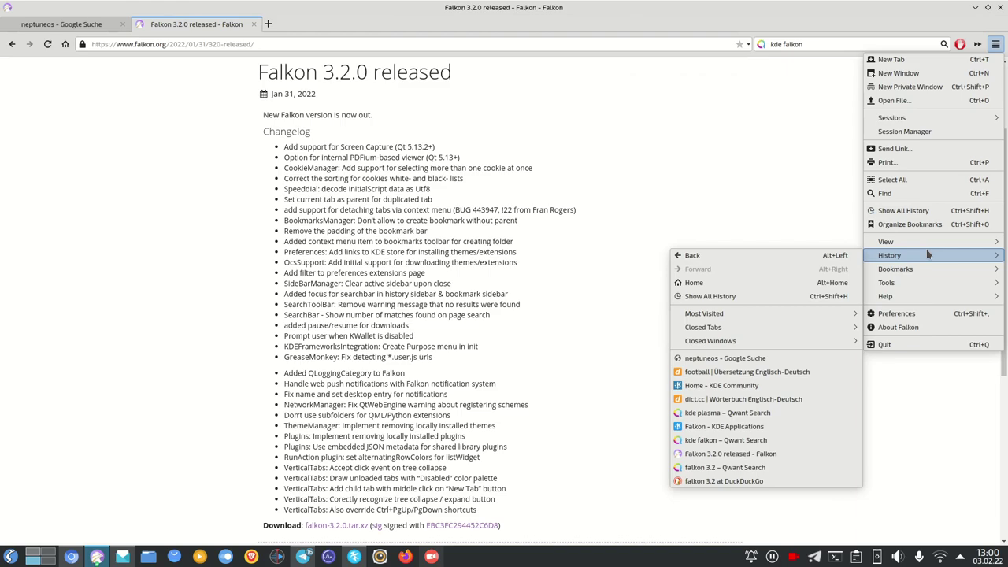
mouse_move(890, 242)
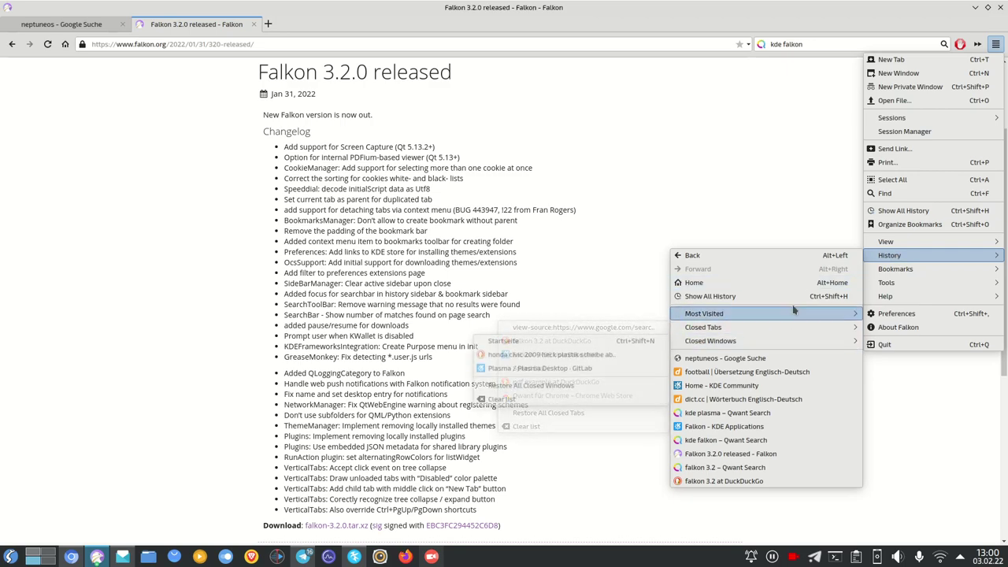
mouse_move(934, 285)
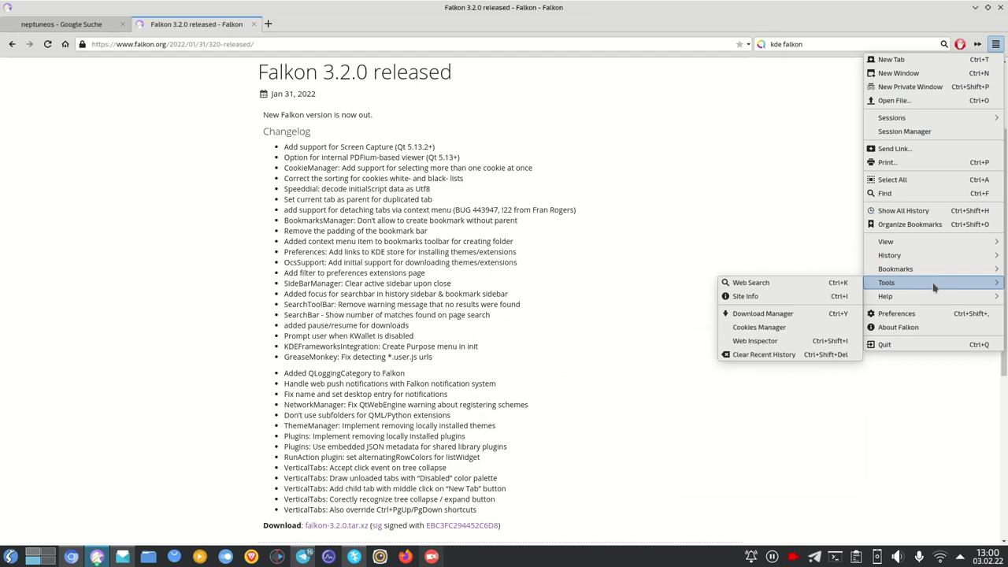
click(803, 285)
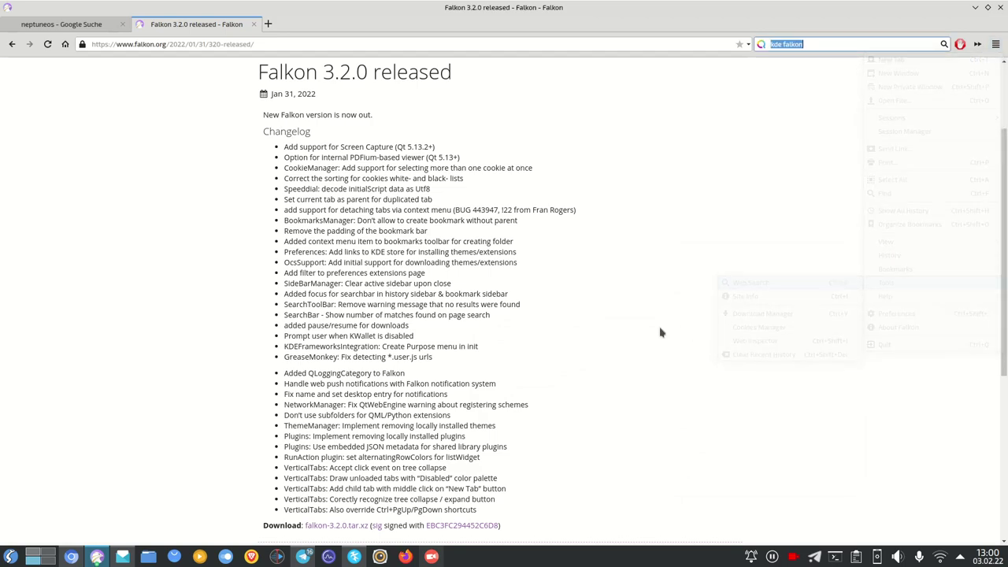
Open Site Info for the Falkon 3.2.0 release page, view its general and media details, and close it
click(997, 45)
mouse_move(895, 285)
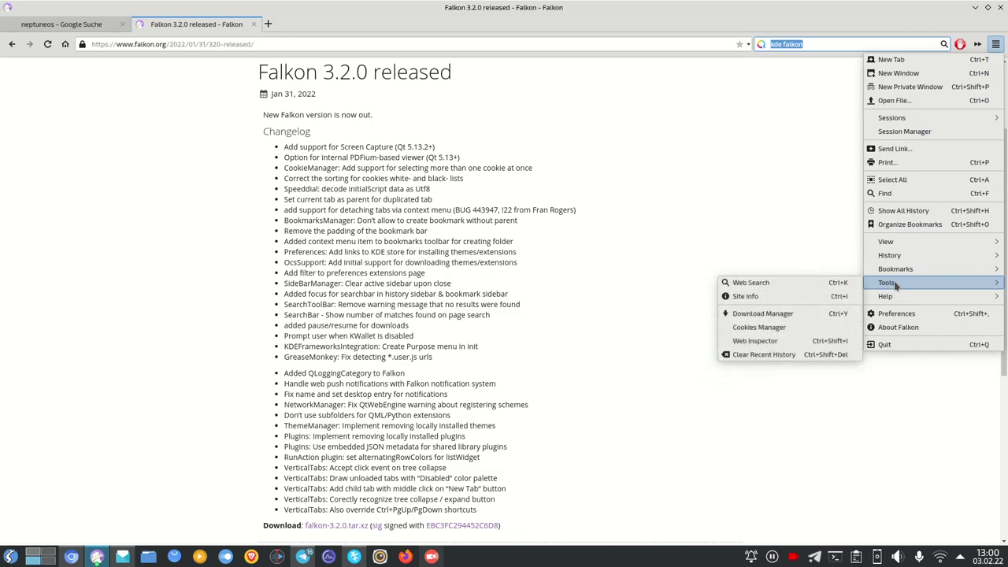
click(797, 300)
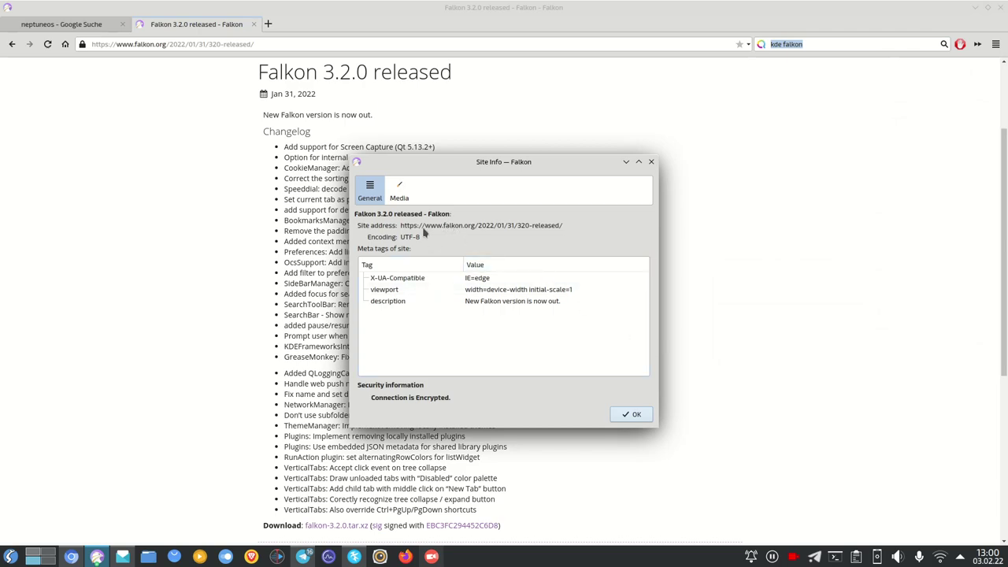
click(399, 190)
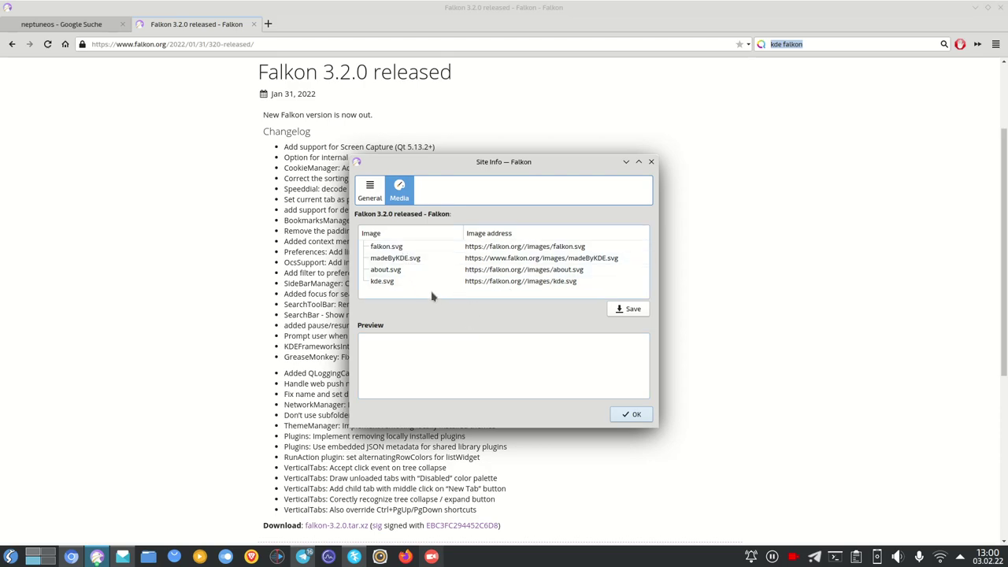
click(632, 414)
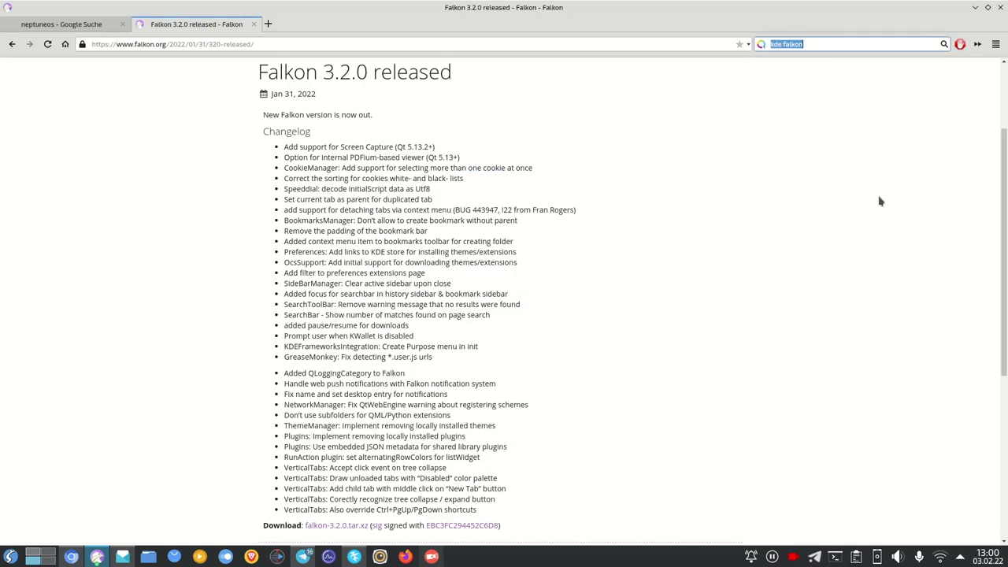
Open the Web Inspector on the Falkon 3.2.0 release page to view its developer tools, and close it
click(996, 44)
mouse_move(906, 288)
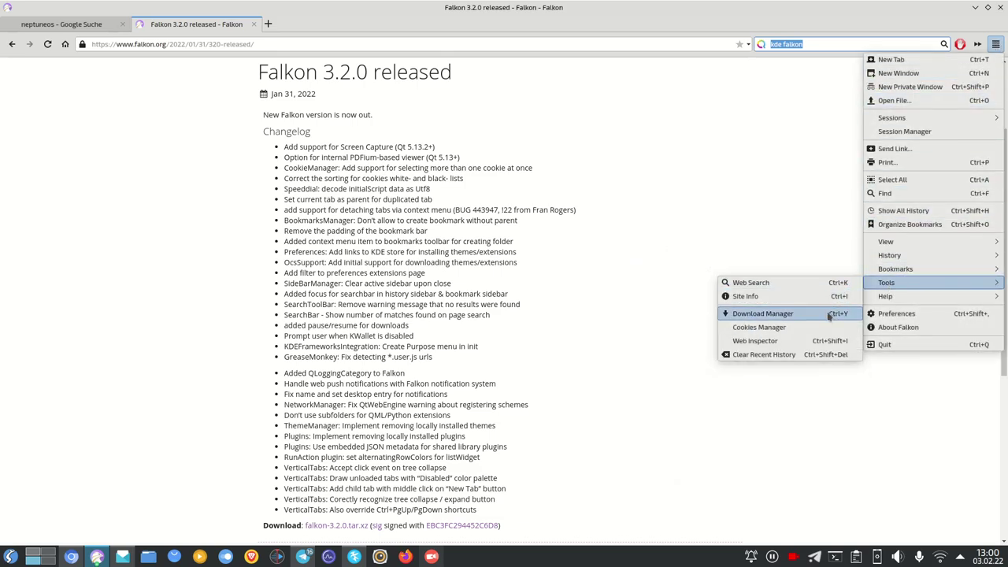
click(811, 342)
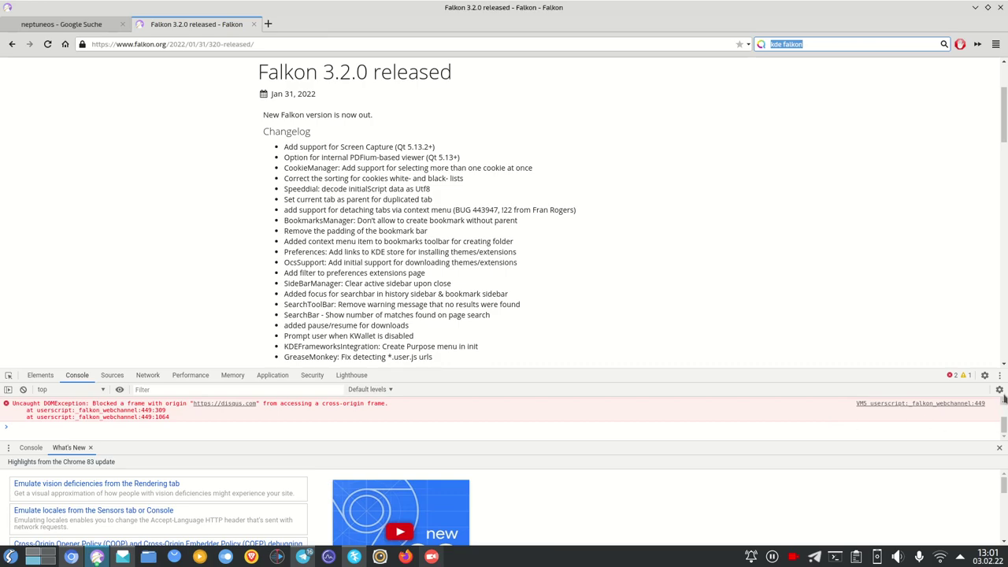
click(995, 44)
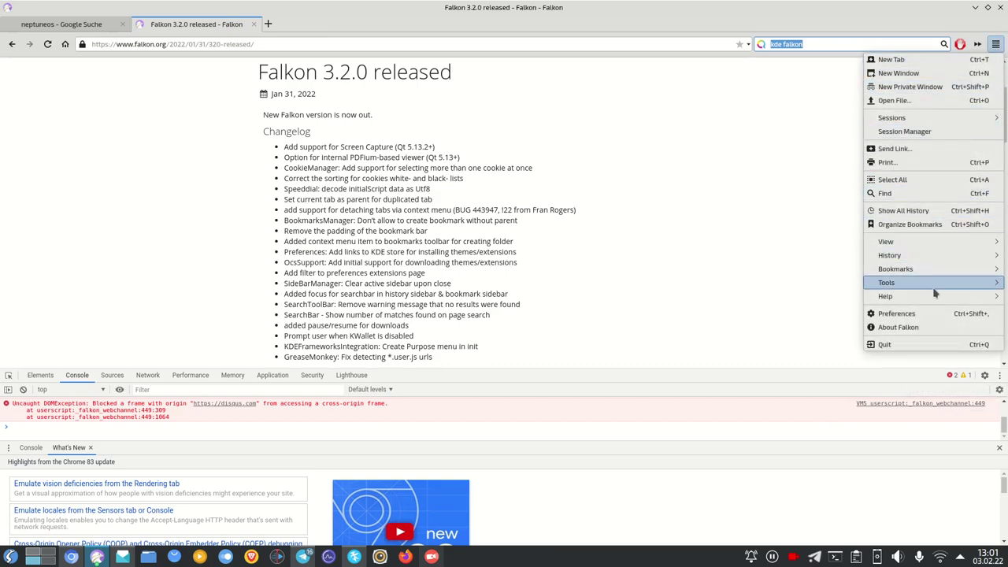
mouse_move(933, 288)
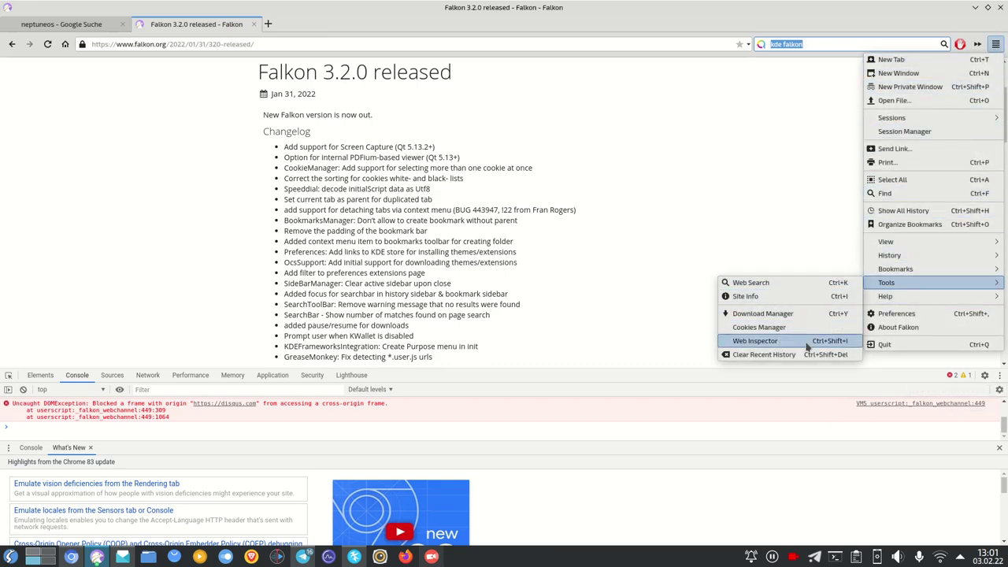
click(819, 348)
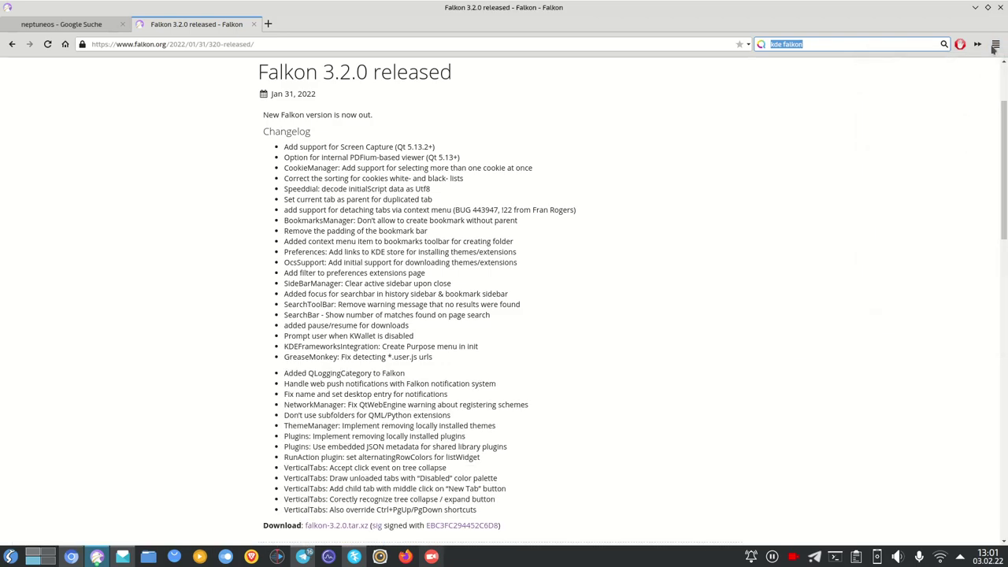
Look through the Tools and Help commands, and open the browser preferences to view the General settings
click(995, 45)
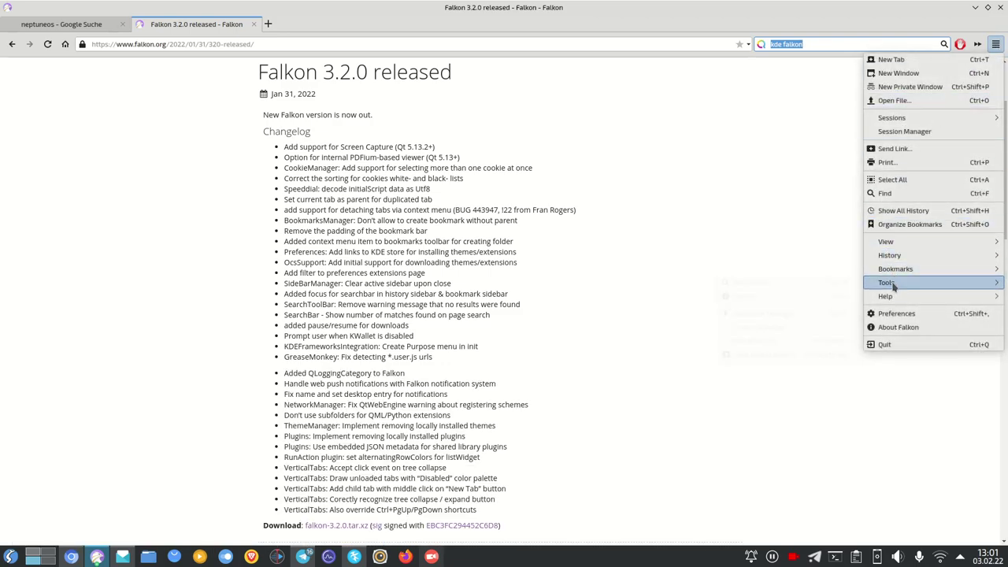
mouse_move(889, 283)
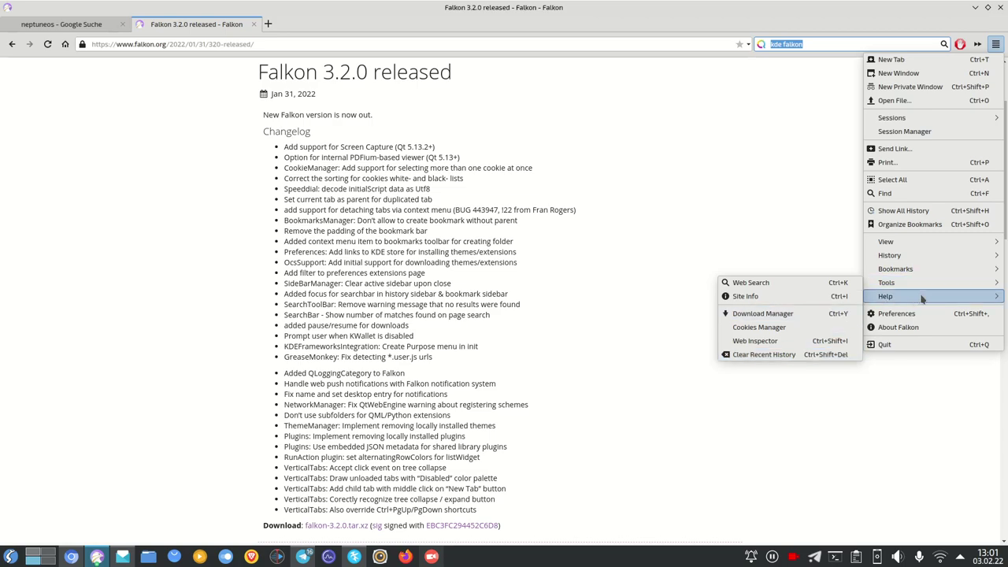
mouse_move(925, 300)
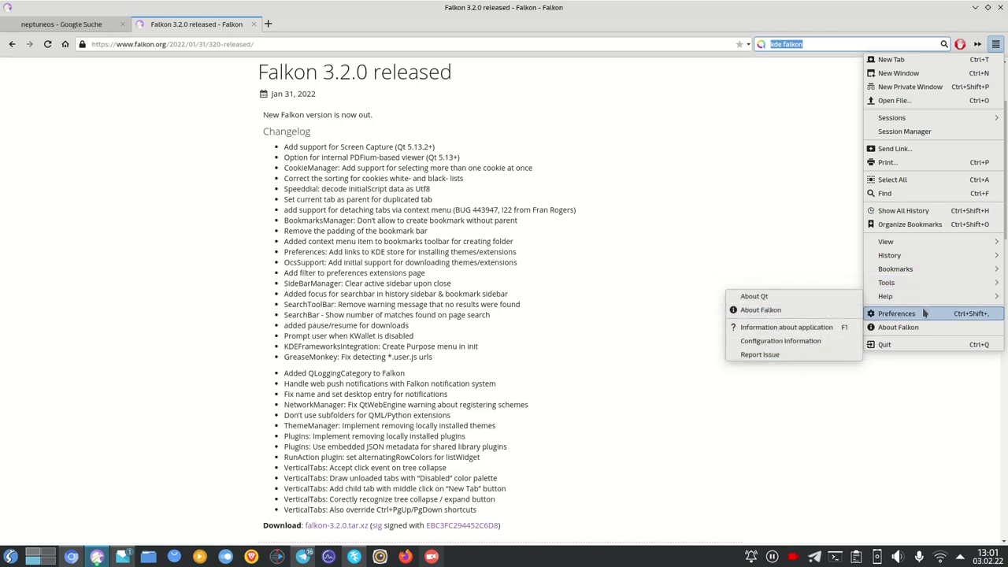
click(926, 313)
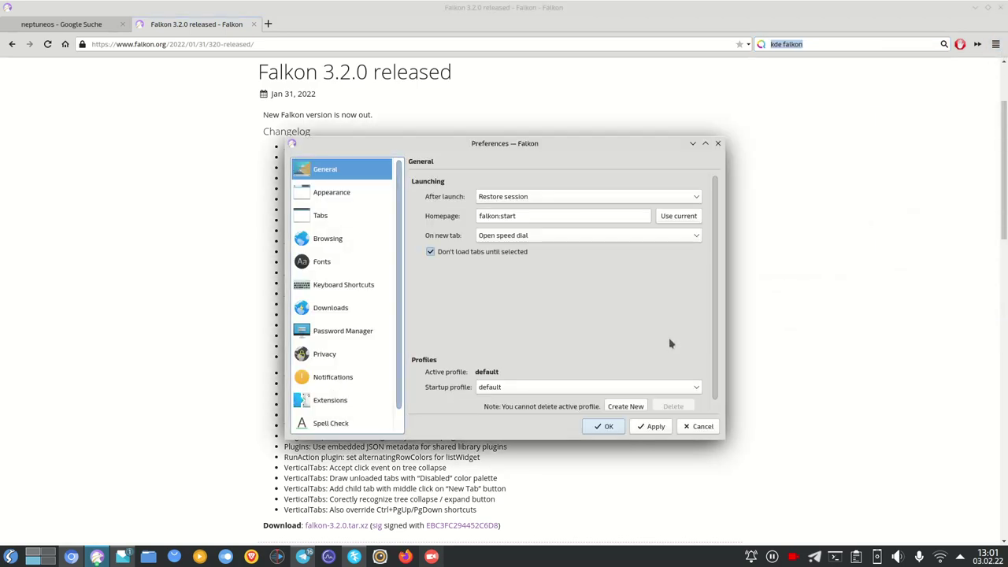
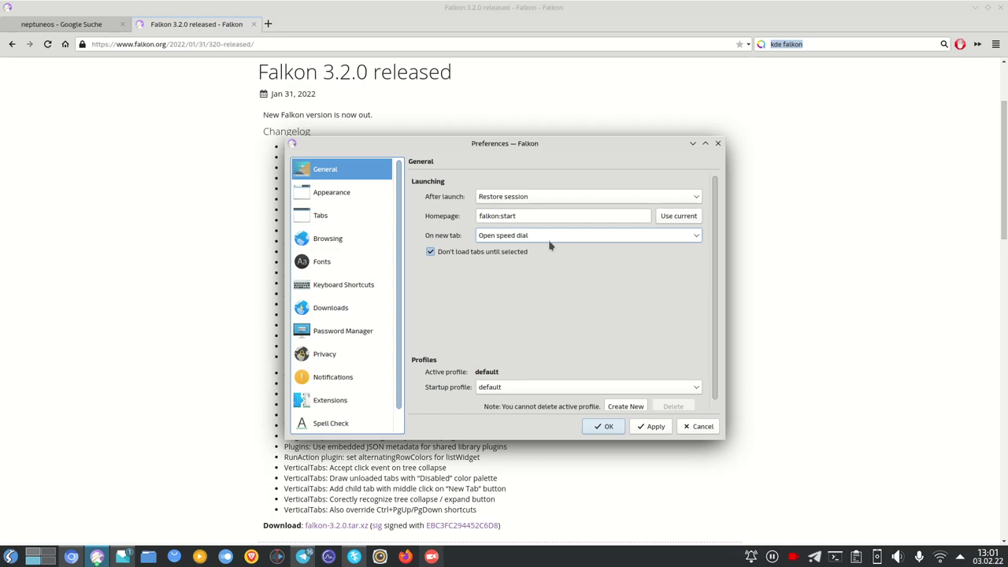
Open a new tab, minimize the Preferences window to view the speed dial, and bring Preferences back to the front
click(268, 23)
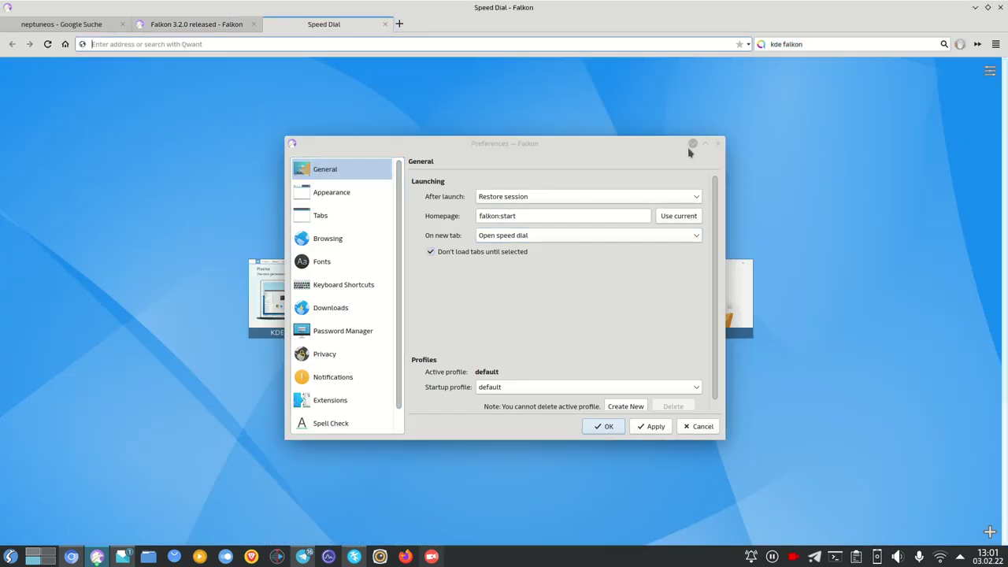
click(692, 143)
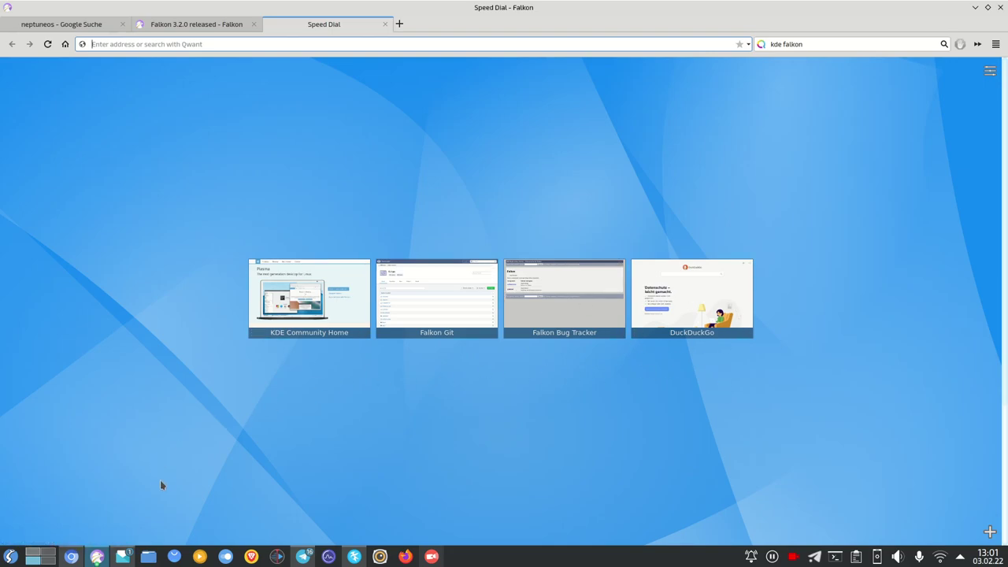
click(96, 556)
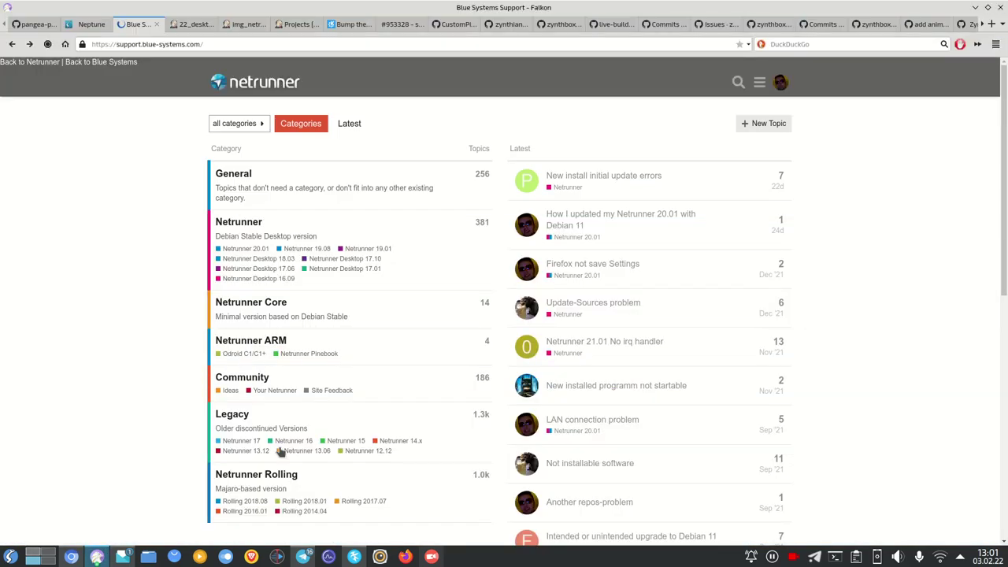
click(96, 556)
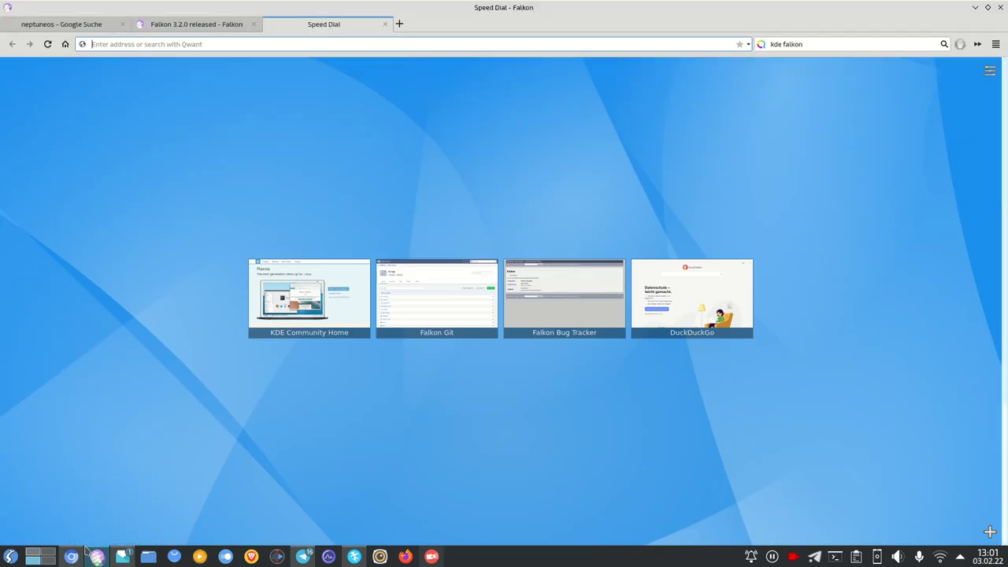
mouse_move(0, 0)
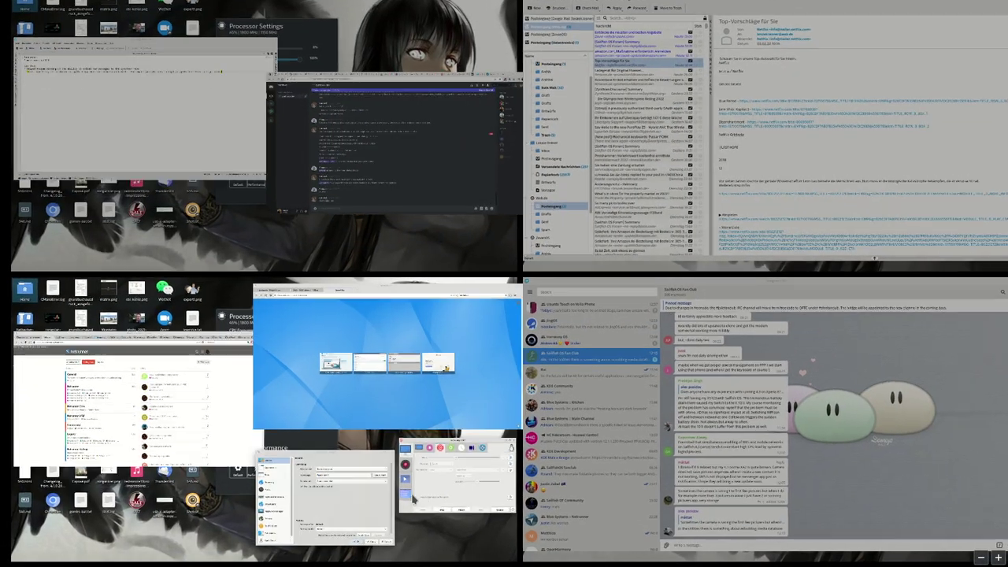
click(413, 498)
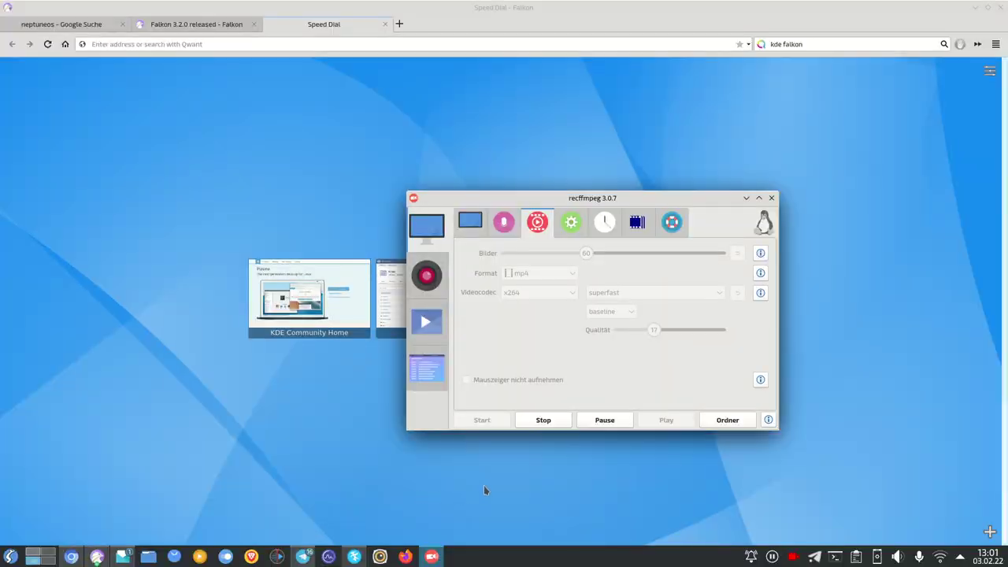
click(749, 200)
mouse_move(0, 0)
click(337, 392)
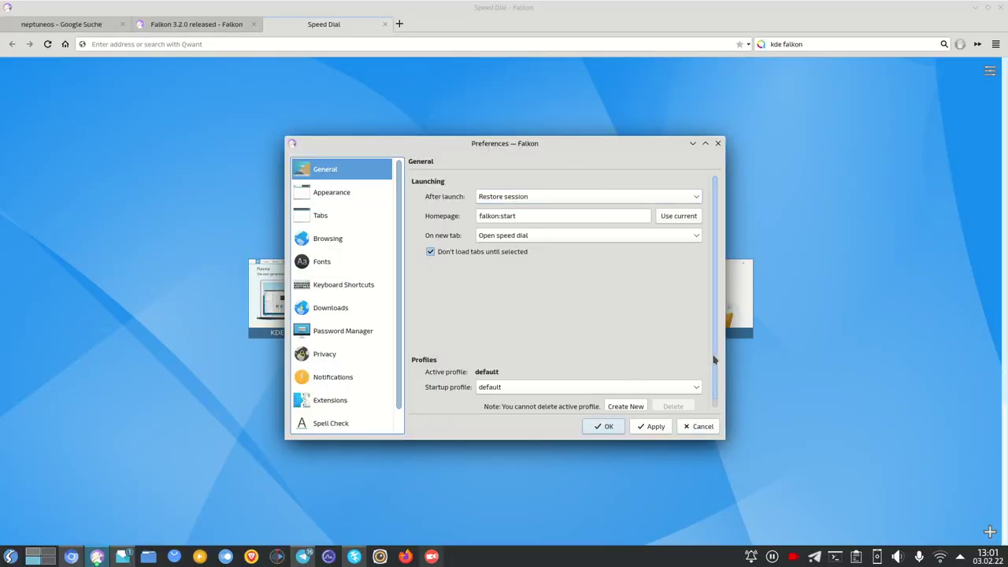
Check the startup profile choices in the General preferences and keep default selected
click(508, 390)
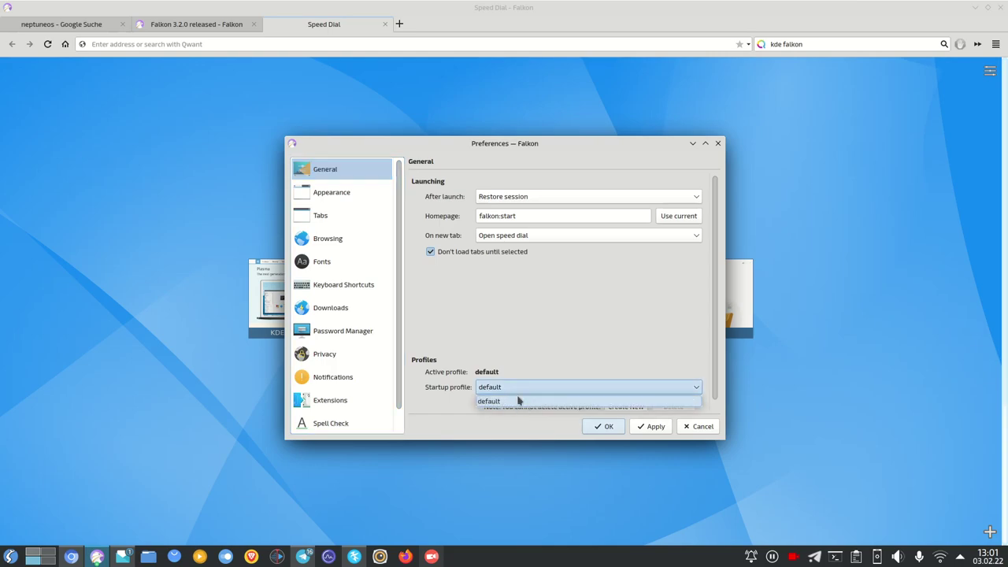
click(522, 401)
scroll(716, 398, down, 1)
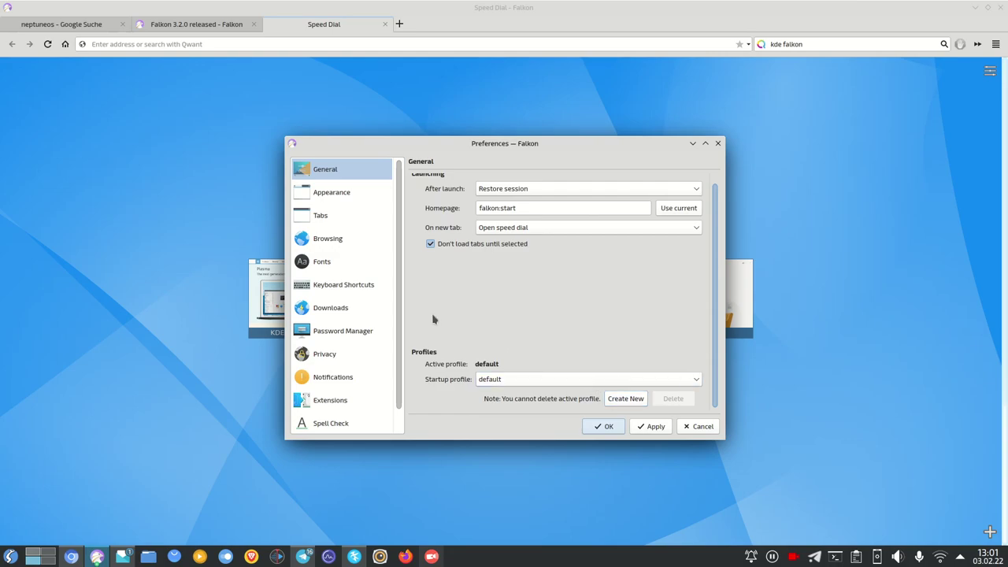
Apply the Chrome theme in the Appearance preferences and move the Preferences window slightly down
click(347, 195)
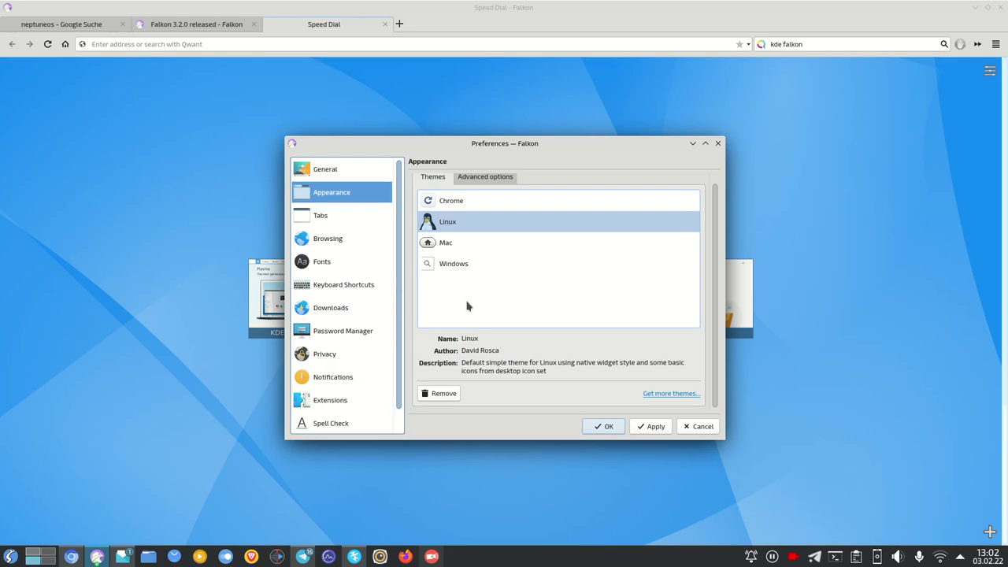
click(468, 204)
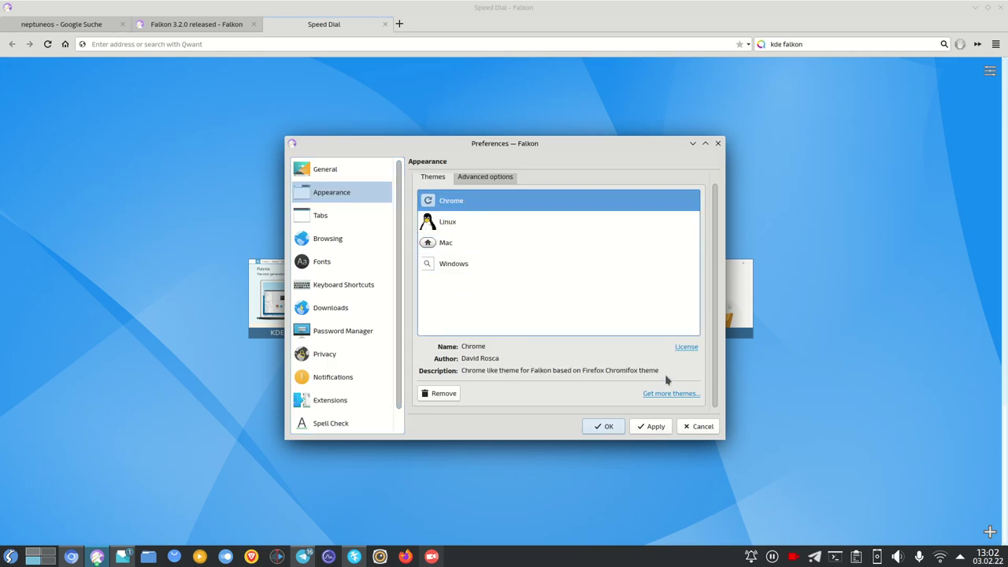
click(656, 428)
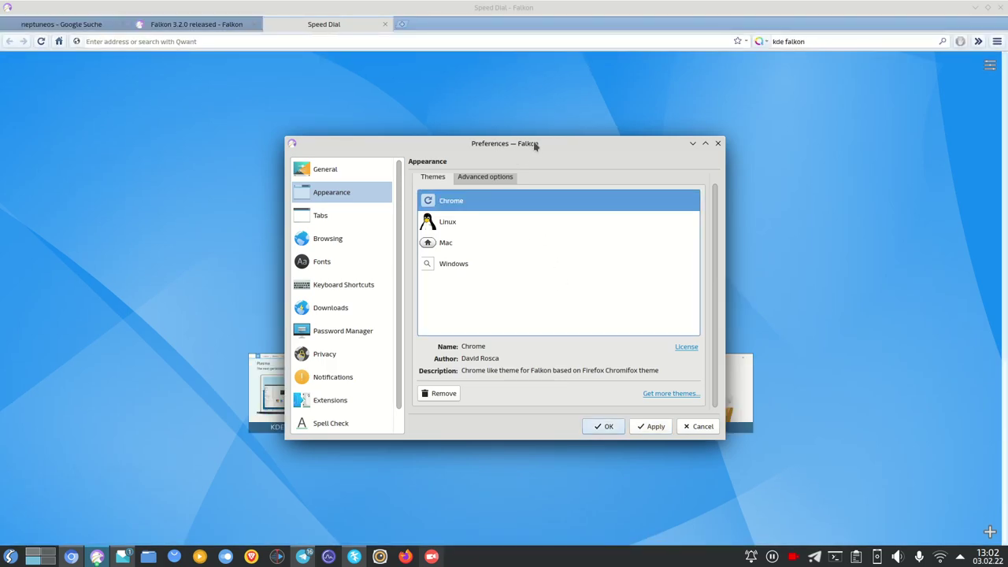
drag(534, 145, 547, 166)
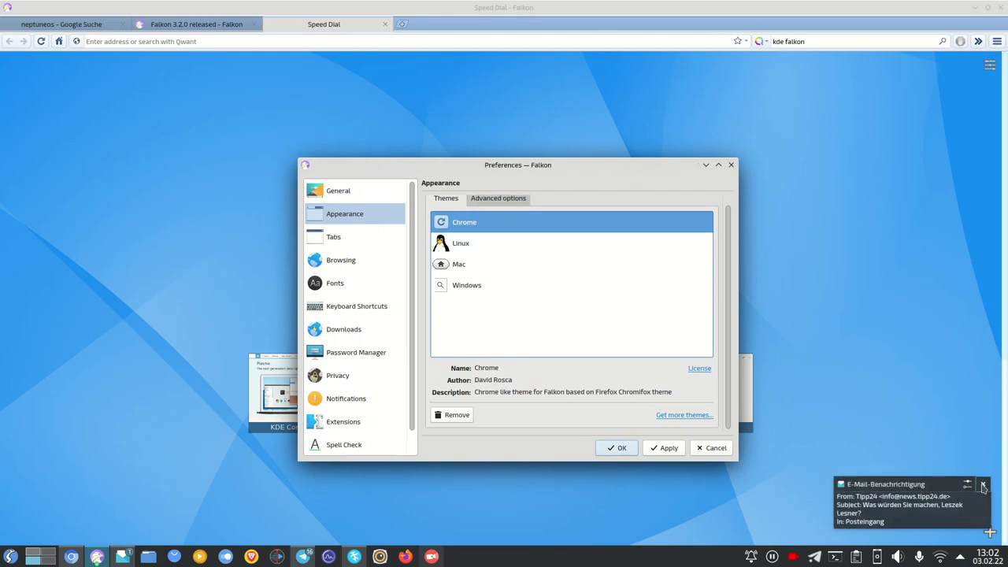
Apply the Mac theme and then the Windows theme to preview each on the browser window
click(473, 264)
click(661, 448)
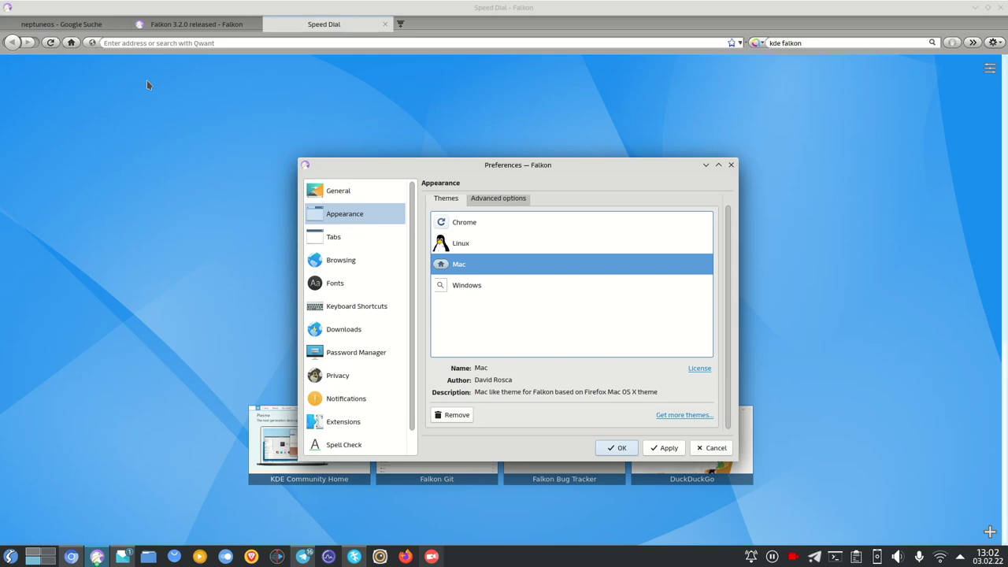
click(513, 288)
click(666, 448)
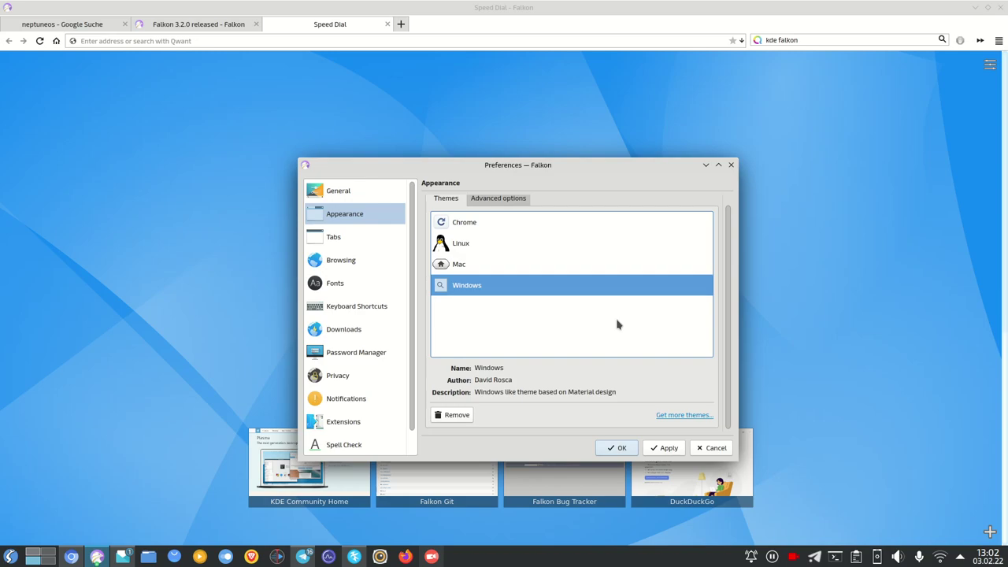
Apply the Linux theme, open the KDE Store page for more Falkon themes, and close Preferences to view it
click(480, 248)
click(665, 449)
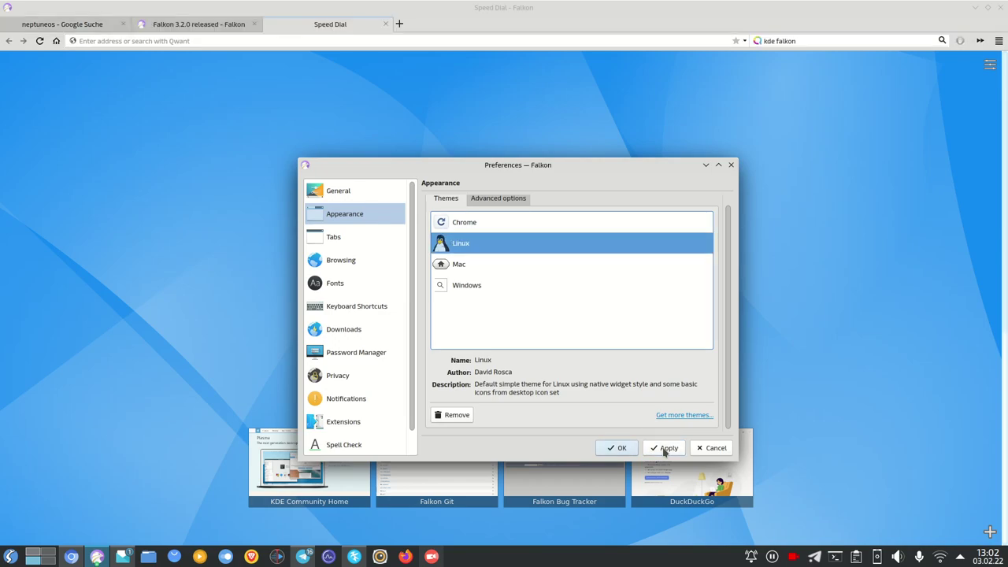
click(676, 416)
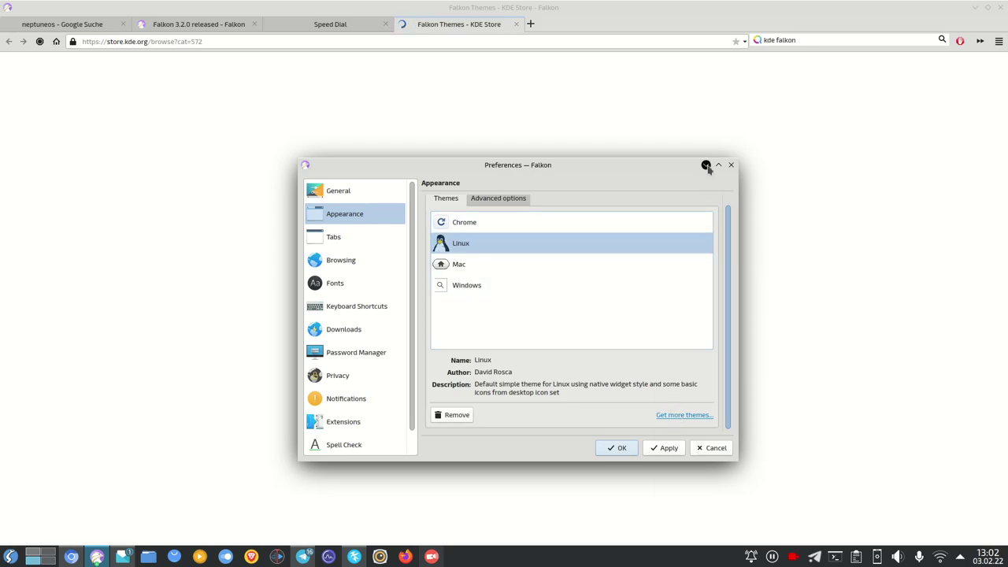
click(731, 165)
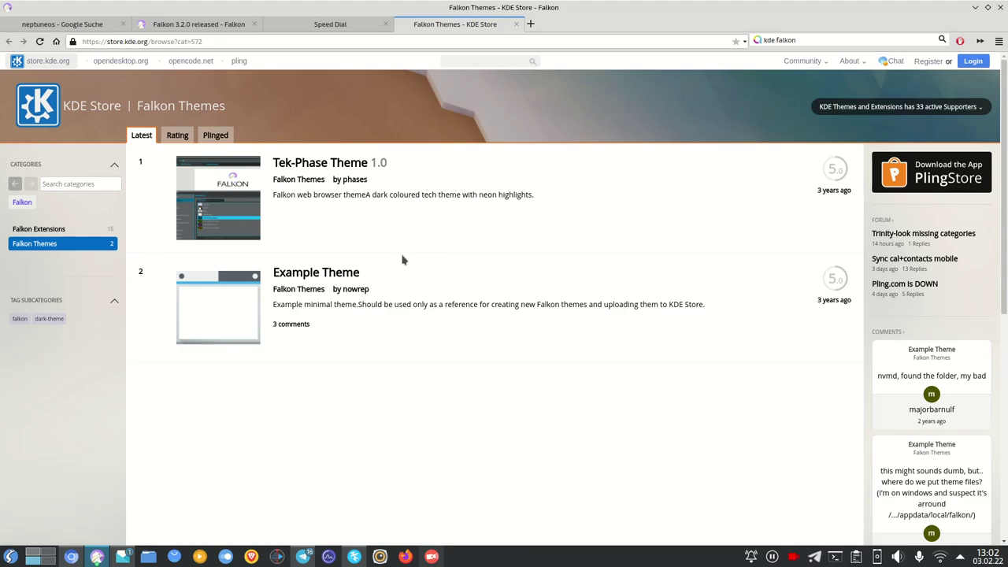
Reopen the browser preferences and view the advanced options of the Appearance settings
click(999, 41)
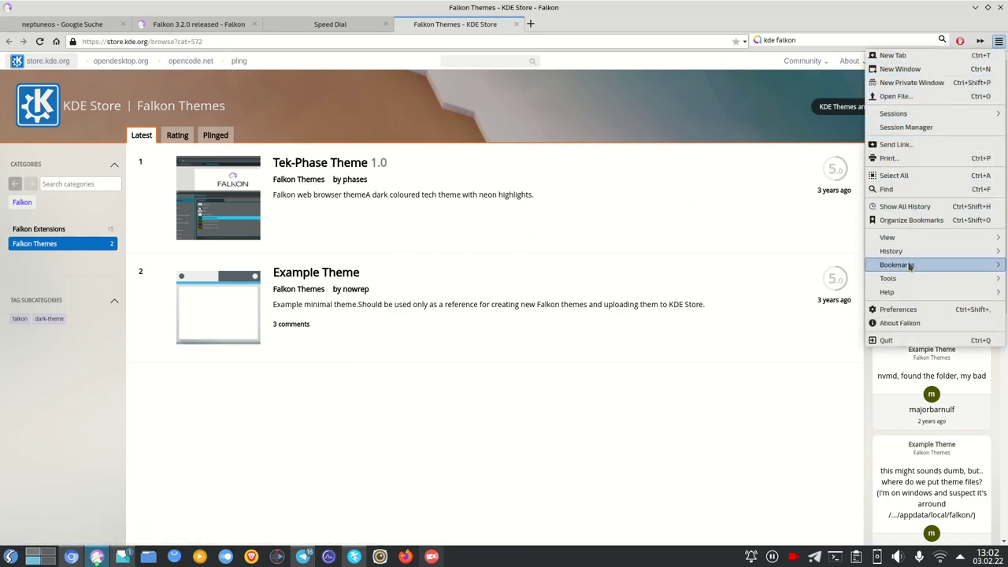
click(898, 308)
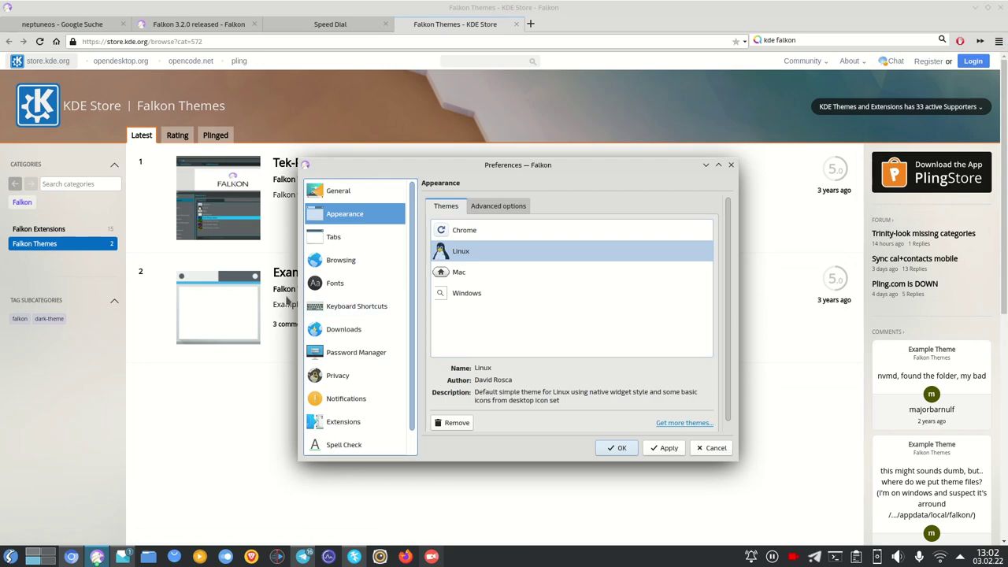
click(519, 207)
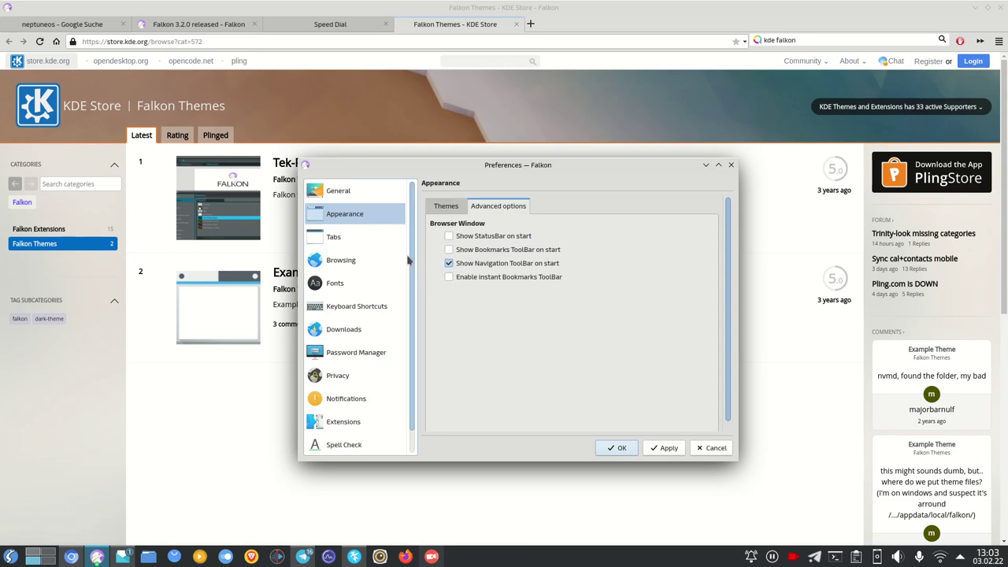
Review the tab and address bar behaviour settings, including the choices for suggestions when typing into the address bar
click(368, 237)
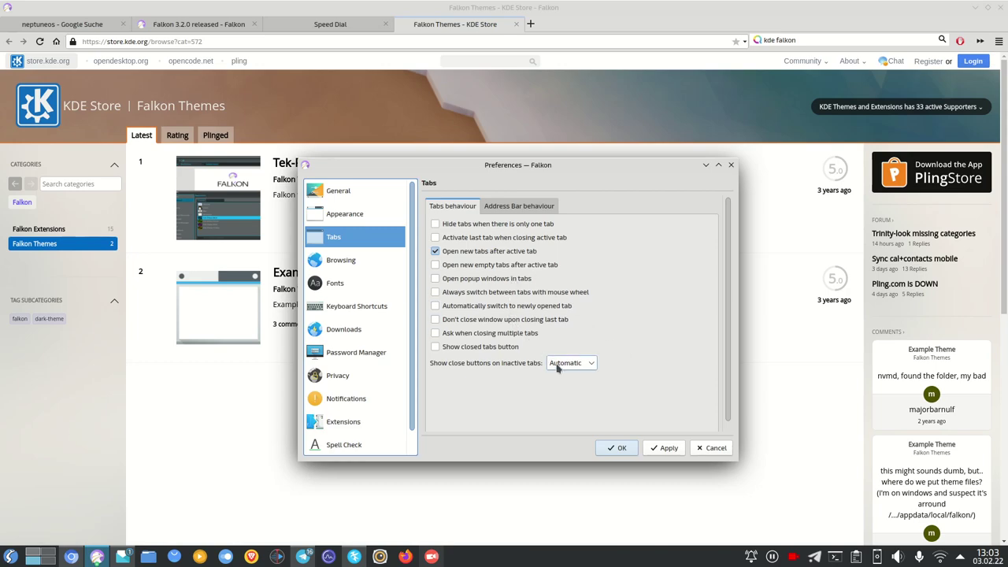
click(516, 207)
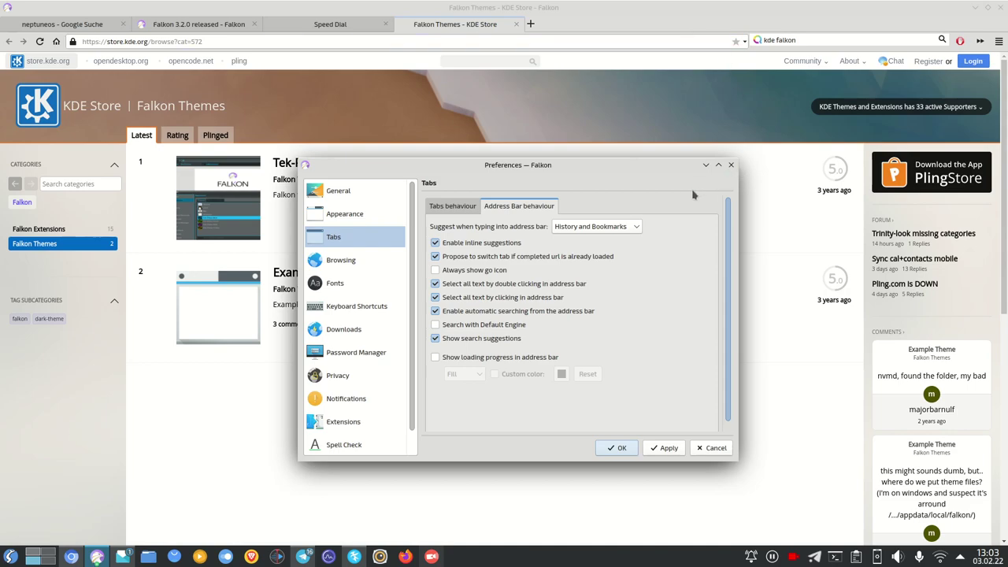
click(634, 229)
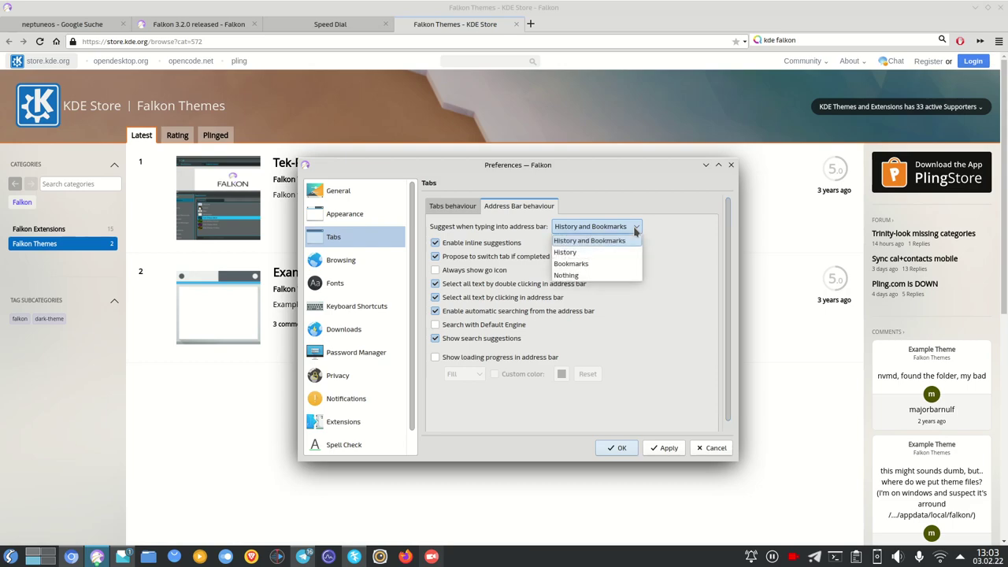
click(634, 229)
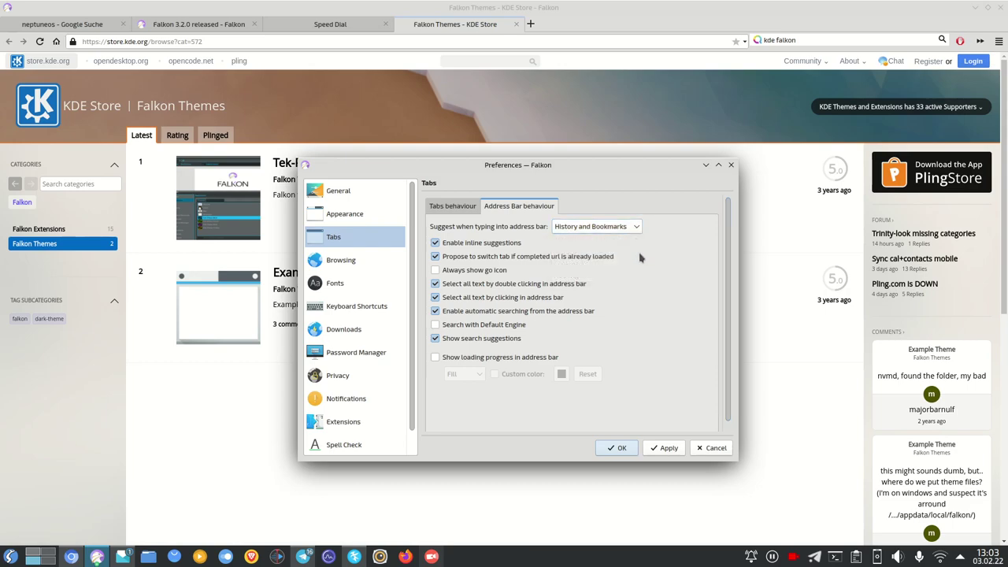
Enable showing the loading progress in the address bar, apply the change, and close Preferences
click(516, 358)
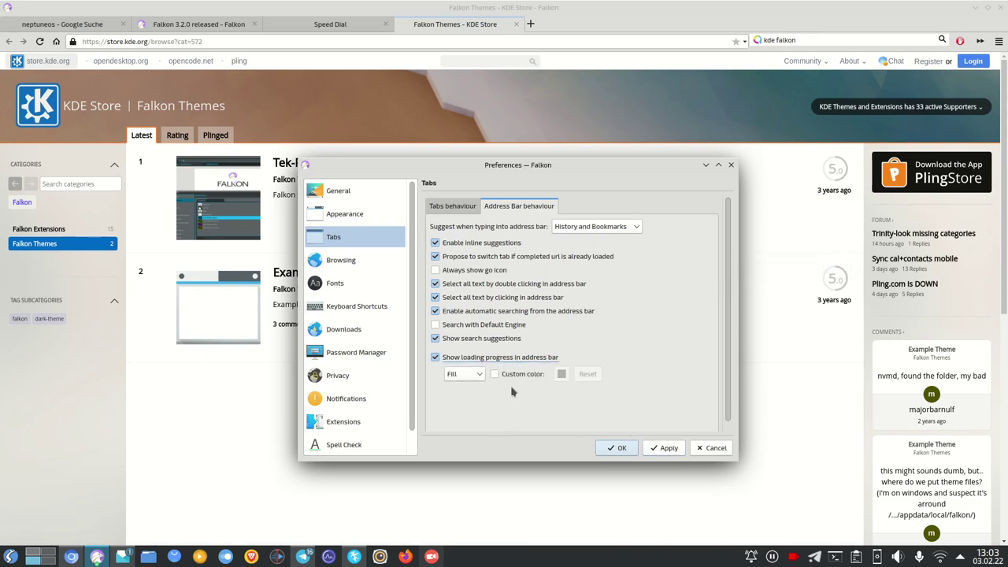
click(666, 448)
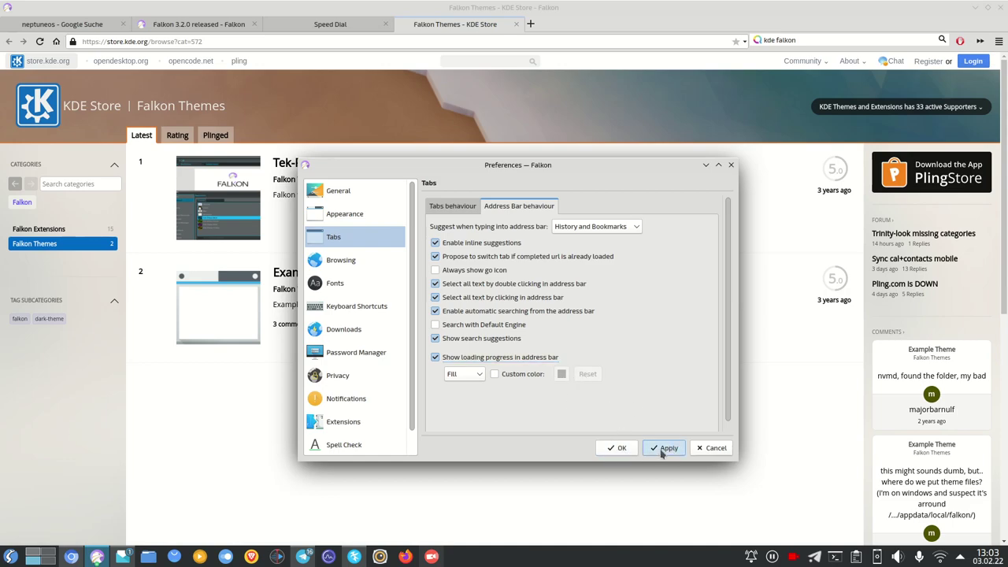
click(615, 449)
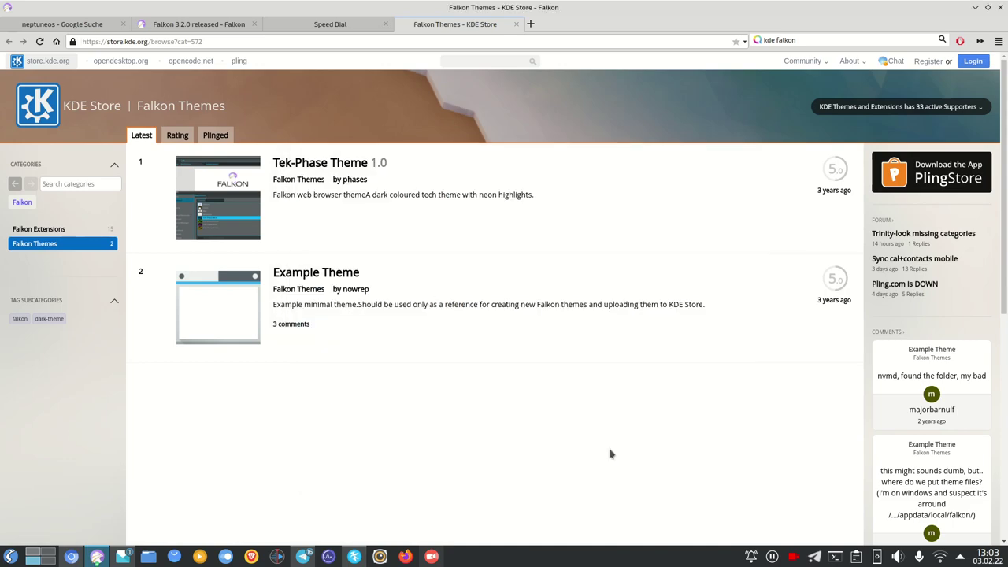
Open a new tab and load google.de in it
click(530, 25)
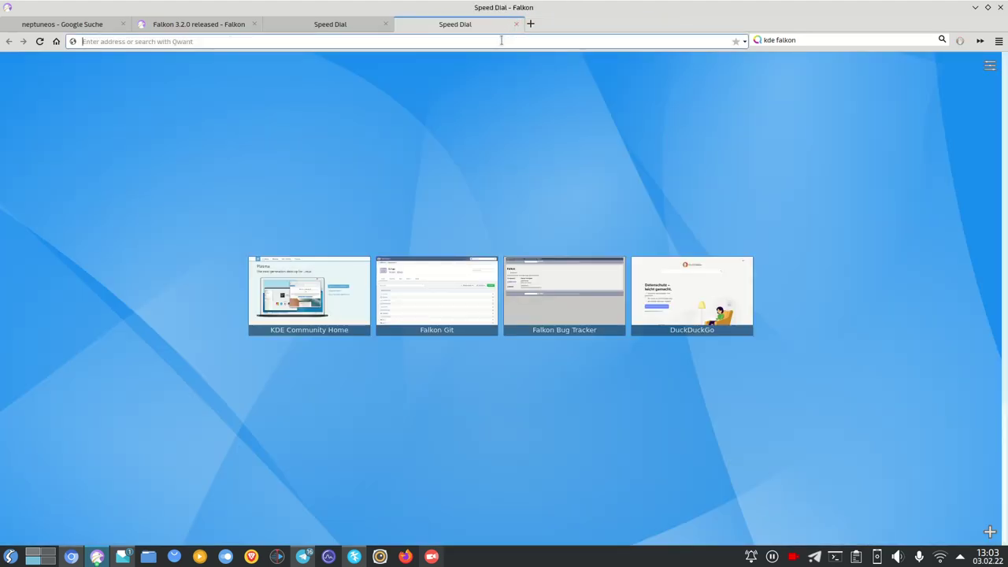
text(google.de)
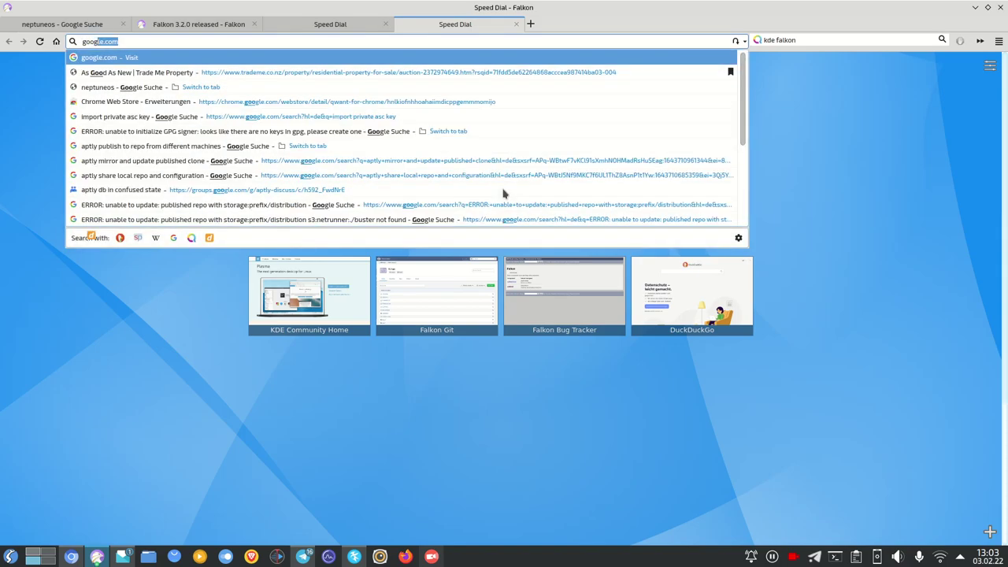
key(Return)
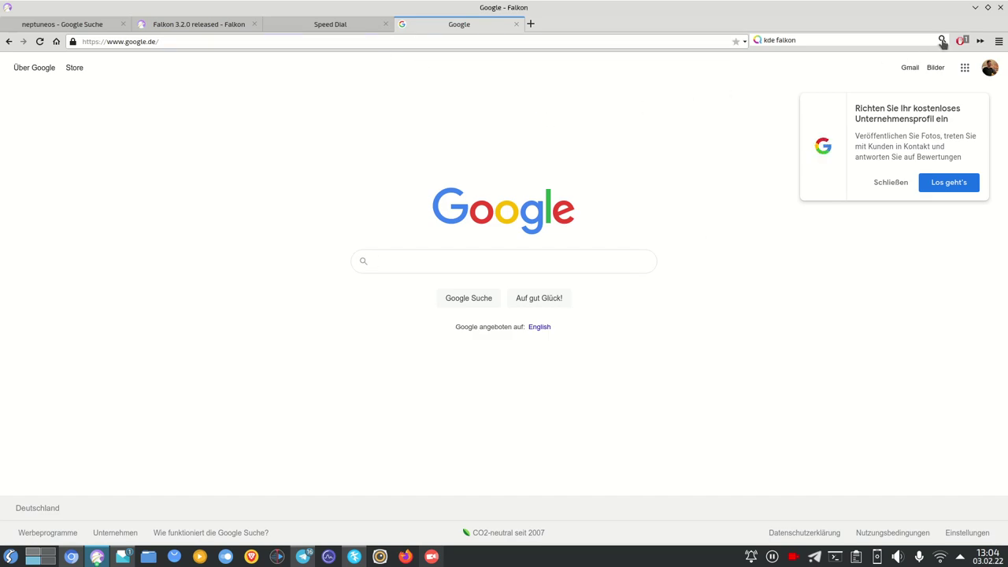
Enable a custom colour for the loading progress in the address bar behaviour preferences, apply it, and close Preferences
click(999, 41)
mouse_move(921, 276)
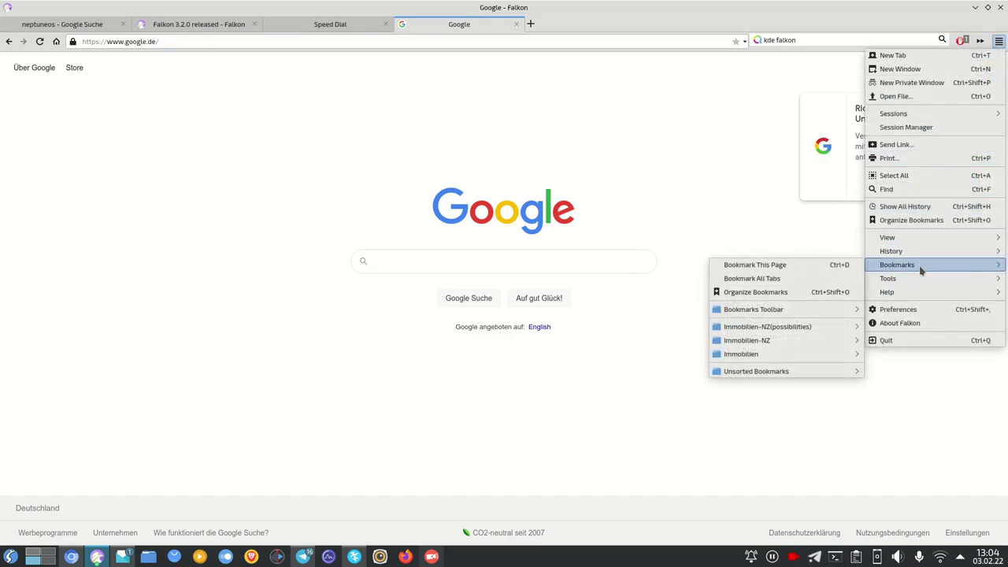
click(898, 309)
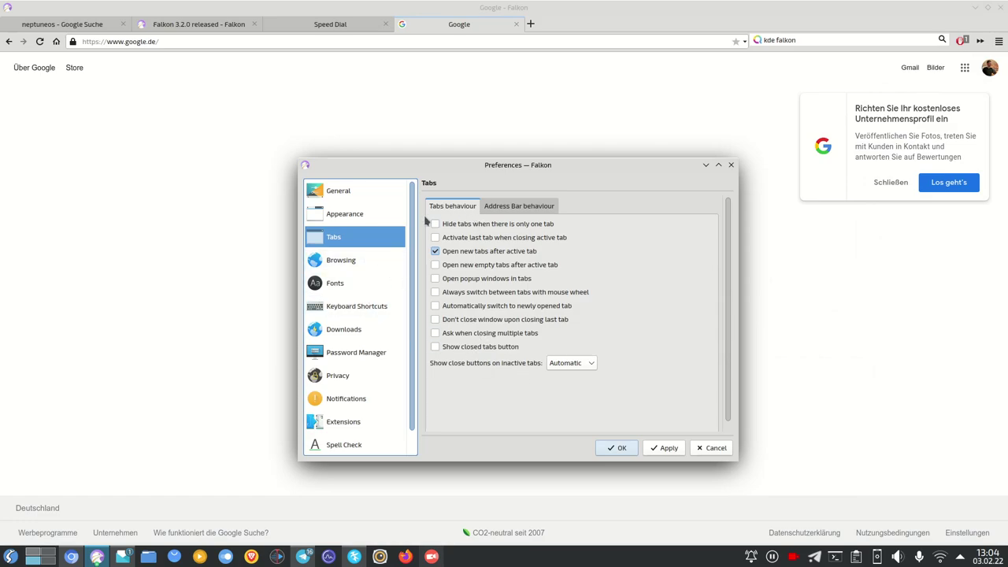
click(513, 208)
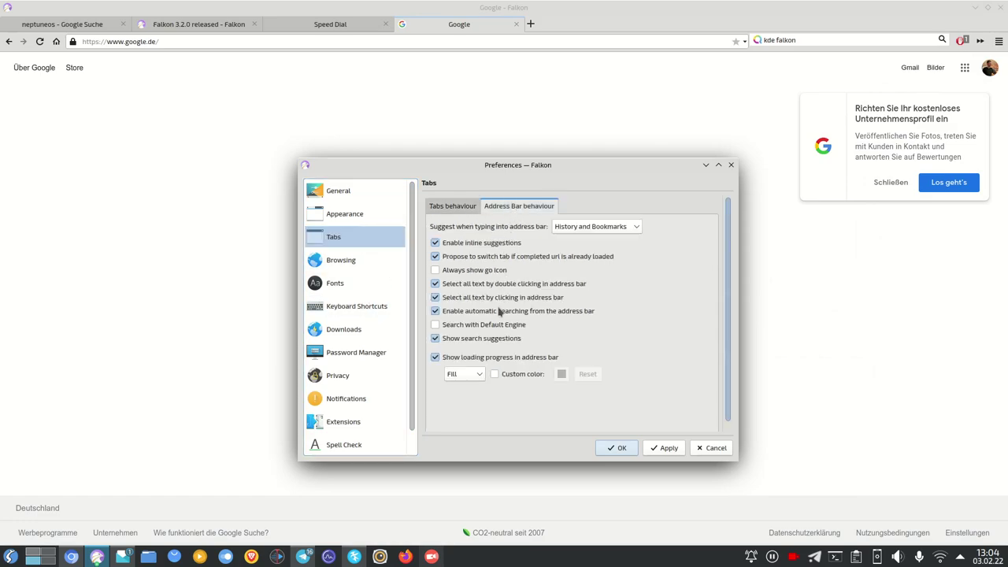
click(495, 374)
click(666, 448)
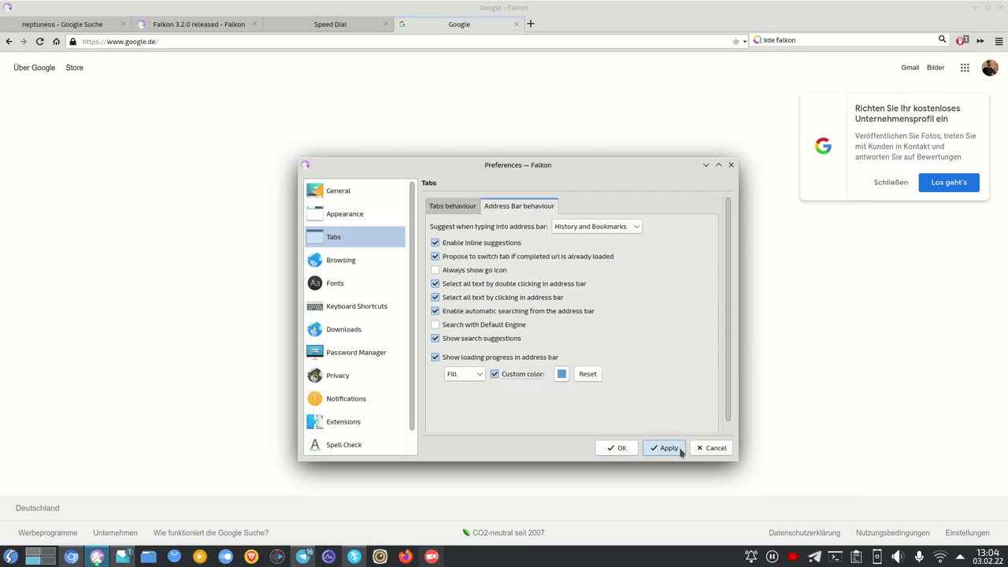
click(611, 450)
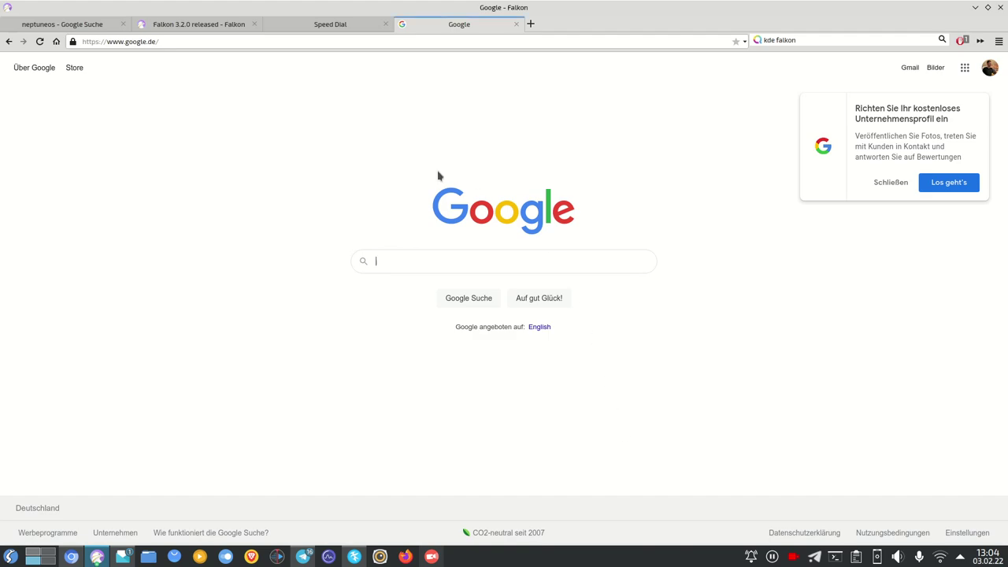
Load kde.org in the current tab to try out the loading progress display
click(227, 44)
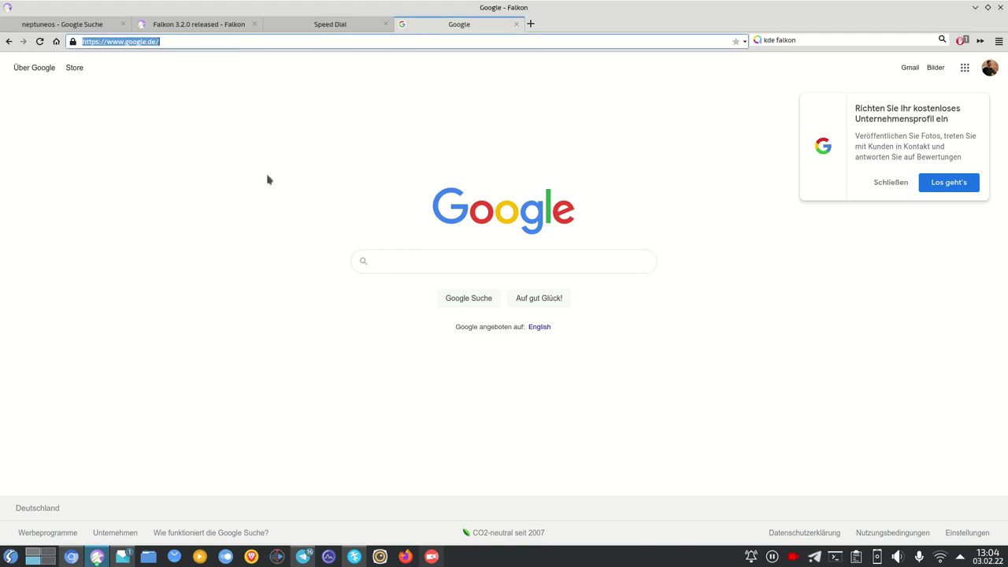
text(kde.org)
key(Return)
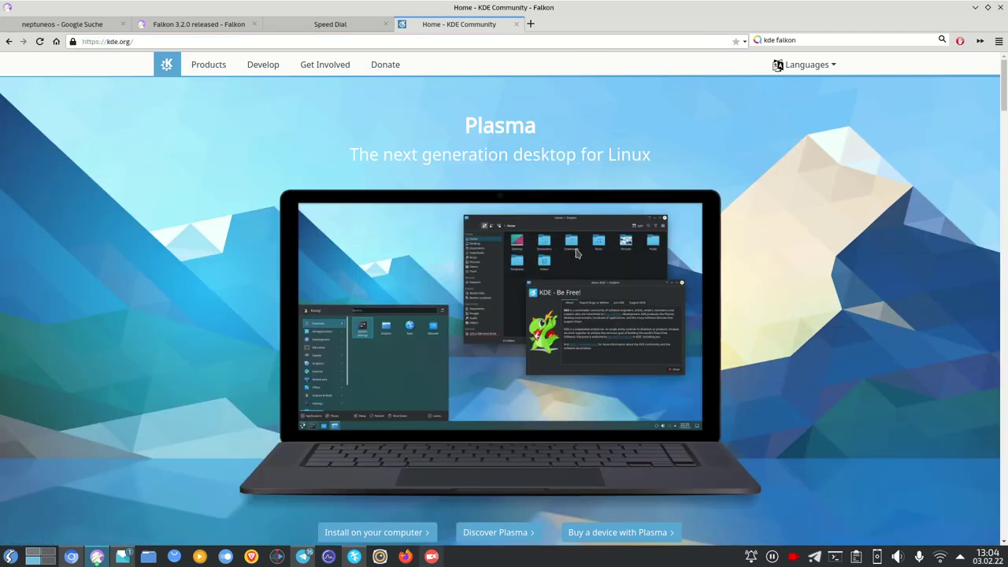
Disable showing loading progress in the address bar, apply the change, and review the web configuration options of the Browsing preferences
click(998, 41)
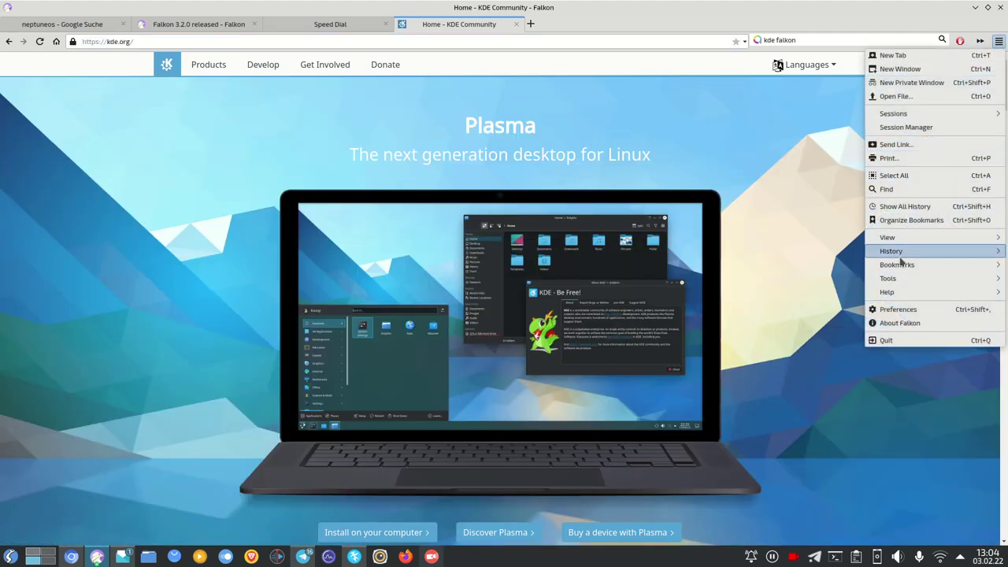
click(902, 310)
click(504, 205)
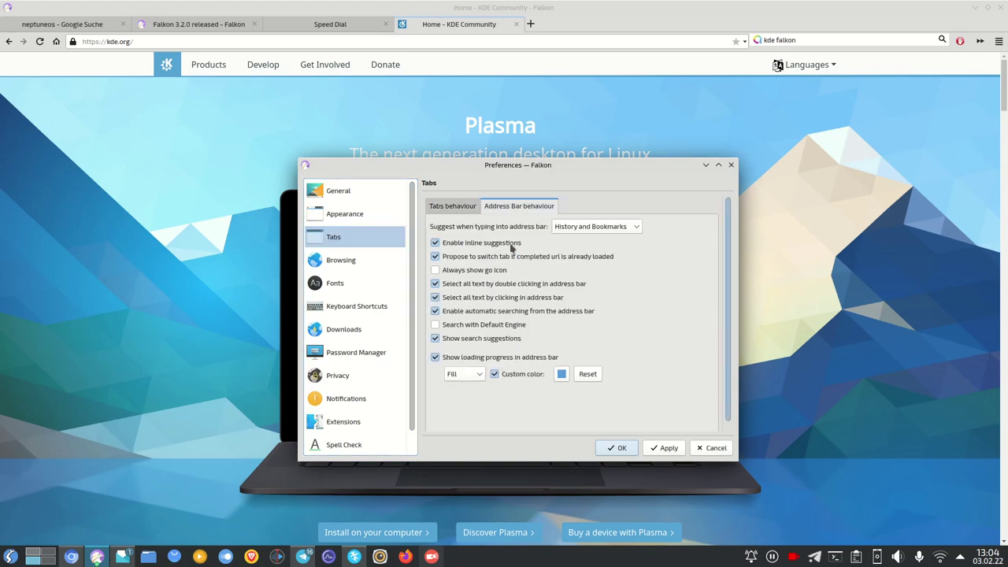
click(435, 357)
click(662, 447)
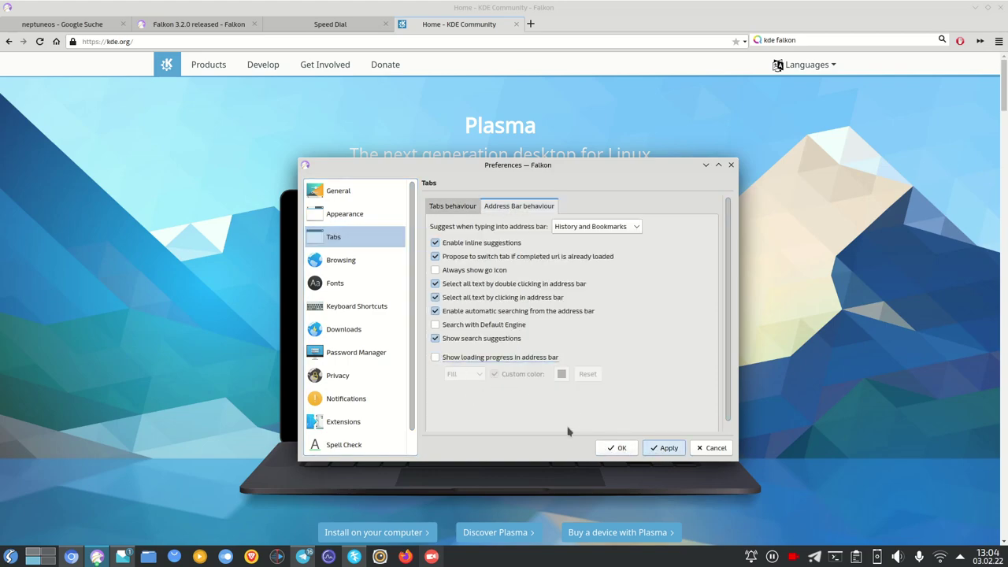
click(345, 262)
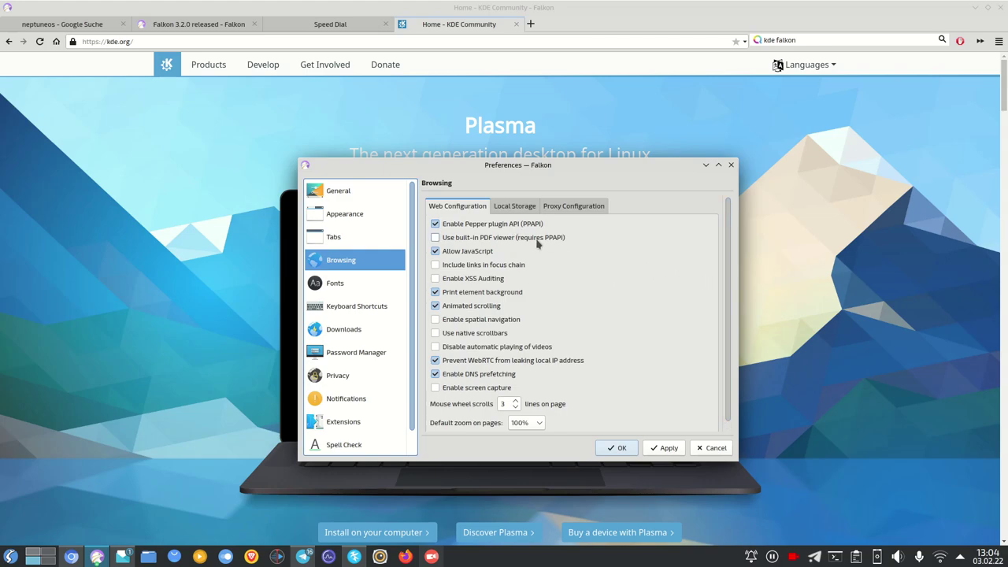
scroll(729, 269, down, 1)
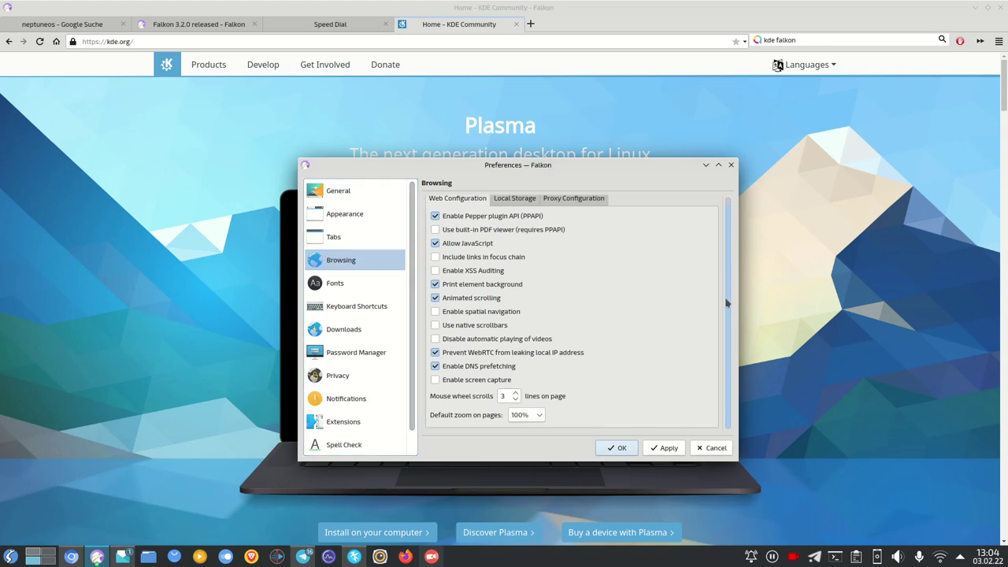
Search the web for "pdf test", follow the PDF Test Page result from orimi.com, and cancel the file download
click(380, 42)
text(pdf test)
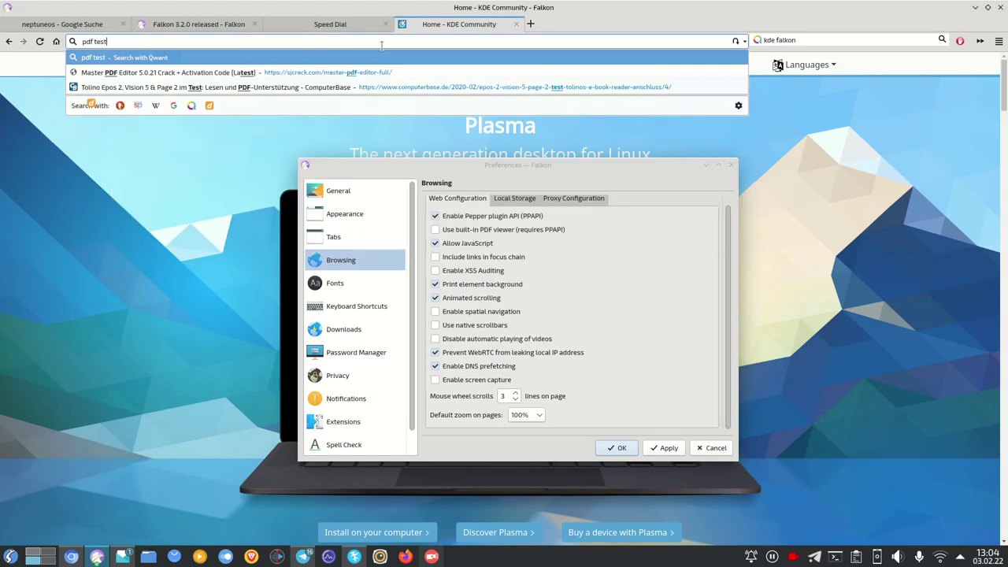
key(Return)
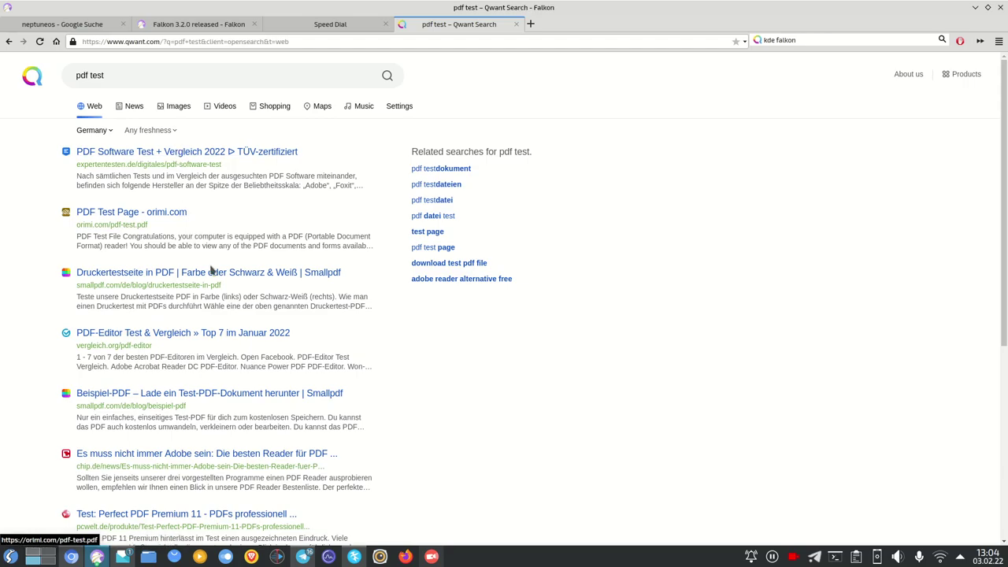
click(166, 213)
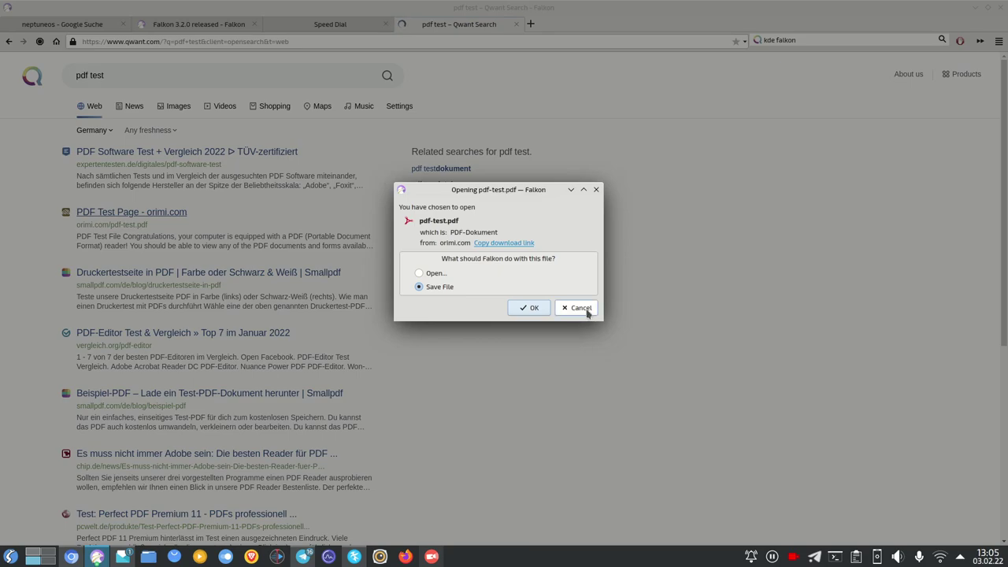
click(419, 273)
click(587, 313)
Enable the built-in PDF viewer in the Browsing preferences, apply the change, and close Preferences
click(998, 41)
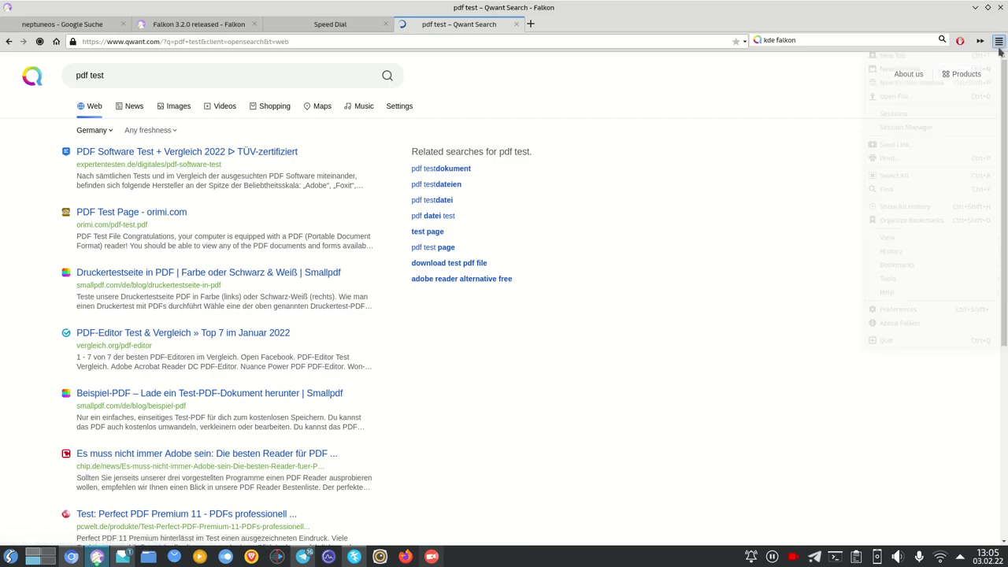
click(898, 309)
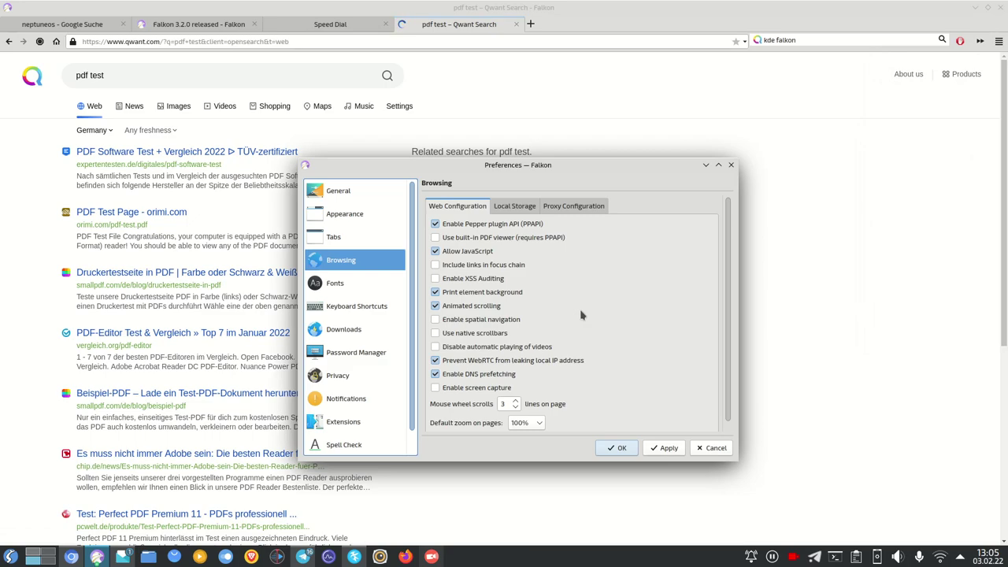
click(505, 237)
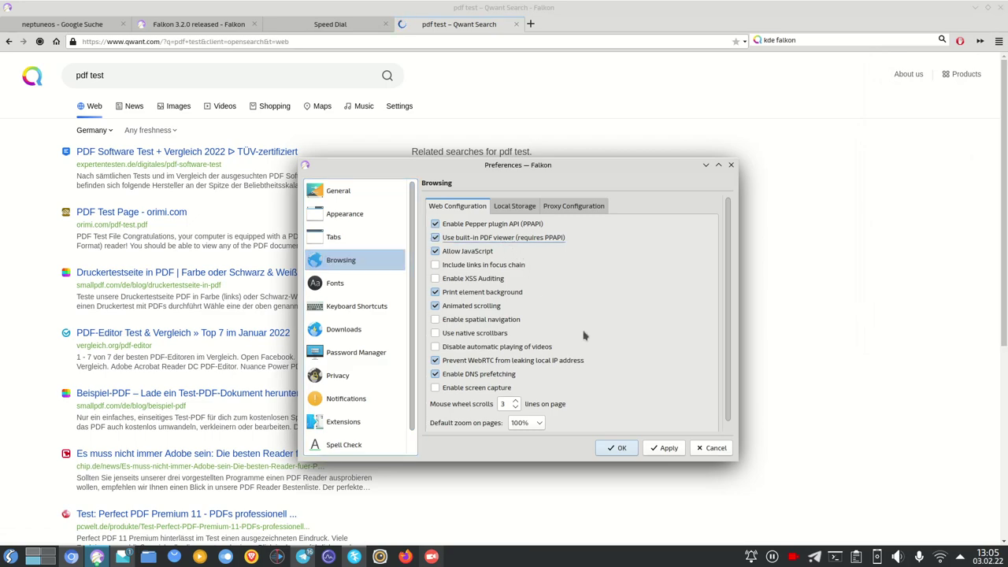
click(666, 448)
click(619, 448)
click(622, 449)
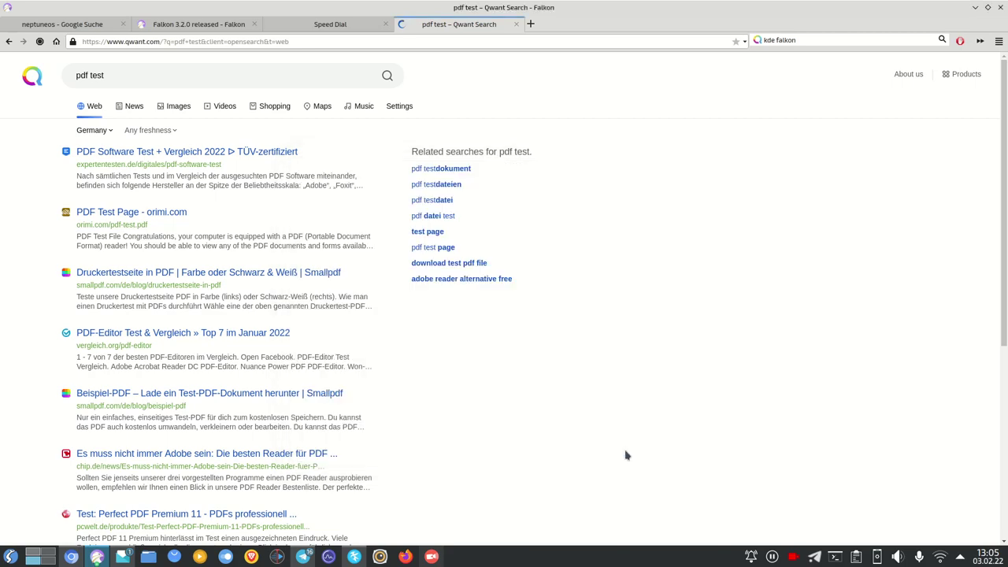
View the PDF Test Page from orimi.com in the built-in viewer and return to the search results
click(148, 215)
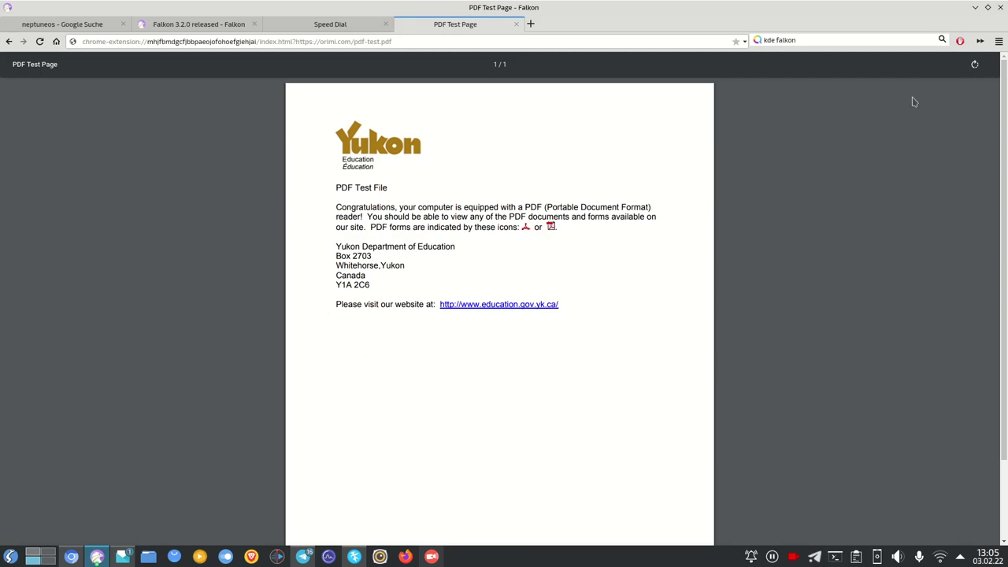
scroll(792, 360, down, 2)
scroll(793, 360, up, 2)
click(8, 41)
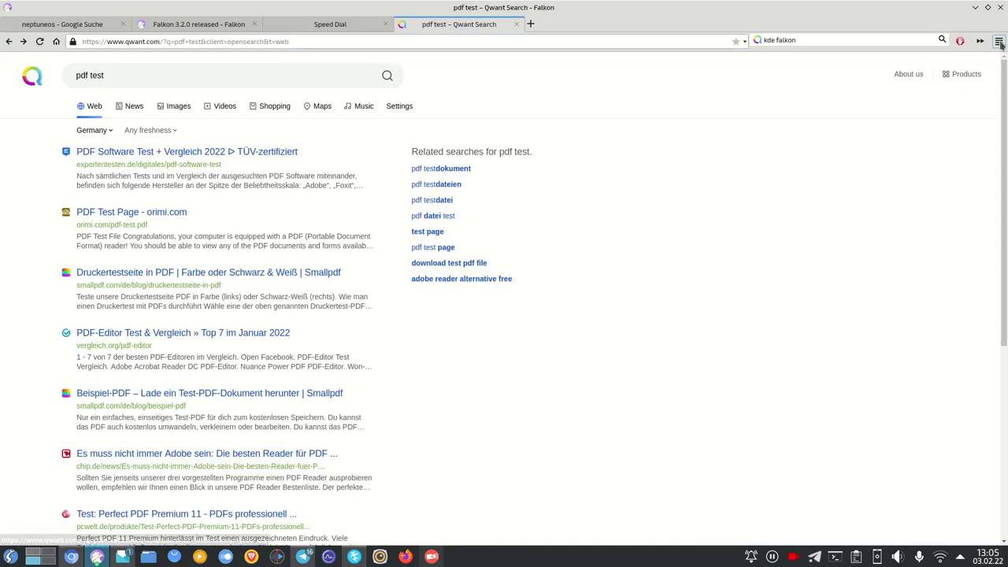
Find "pdf" on the Falkon 3.2.0 release page, highlight the PDFium-based viewer entry, and close the page search
click(165, 23)
key(ctrl+f)
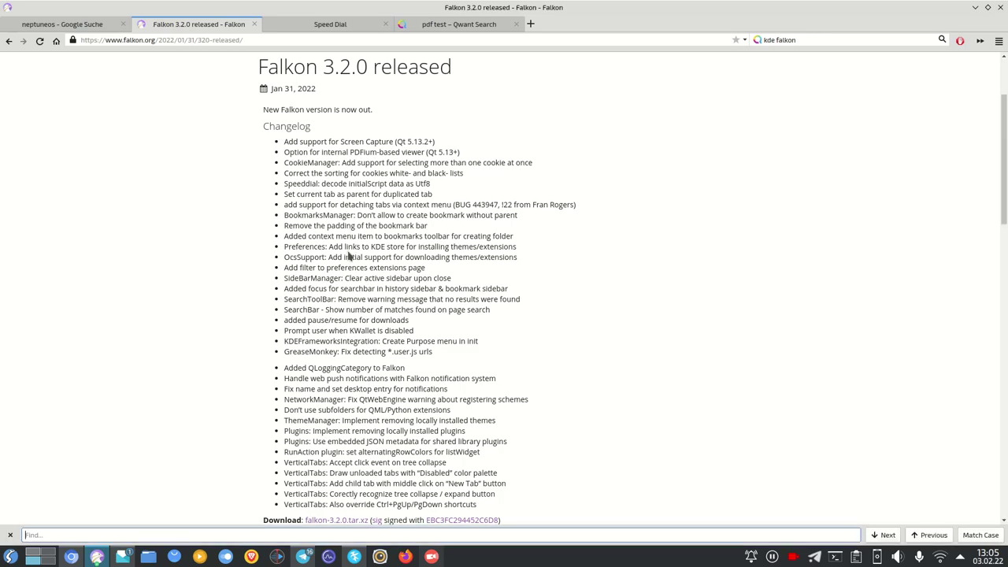
text(pdf)
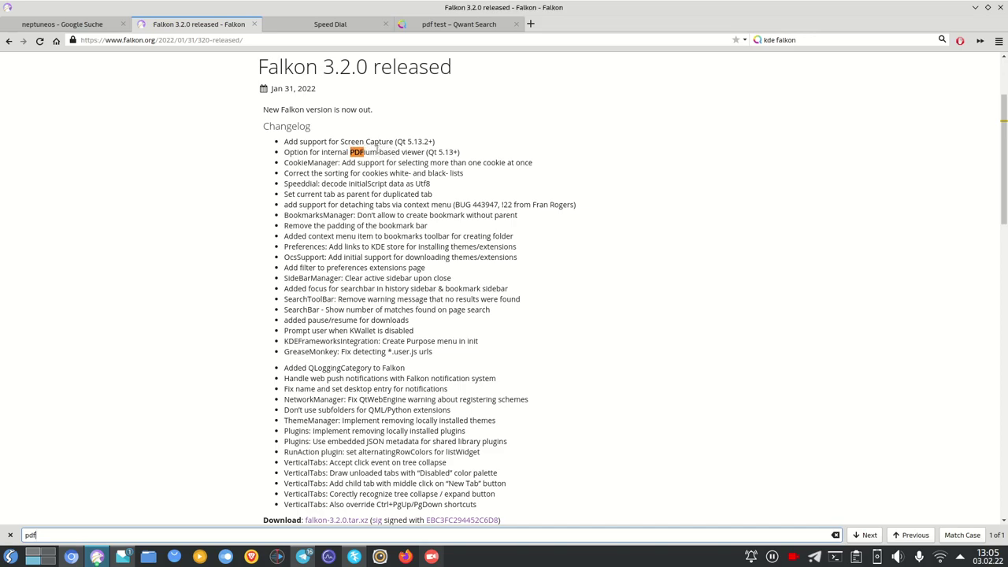
triple_click(287, 154)
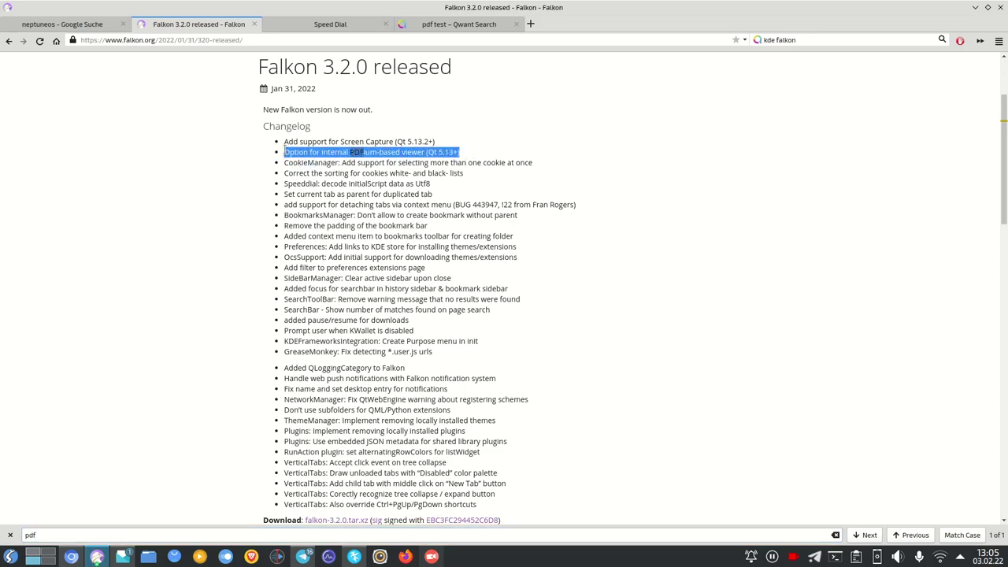
click(287, 155)
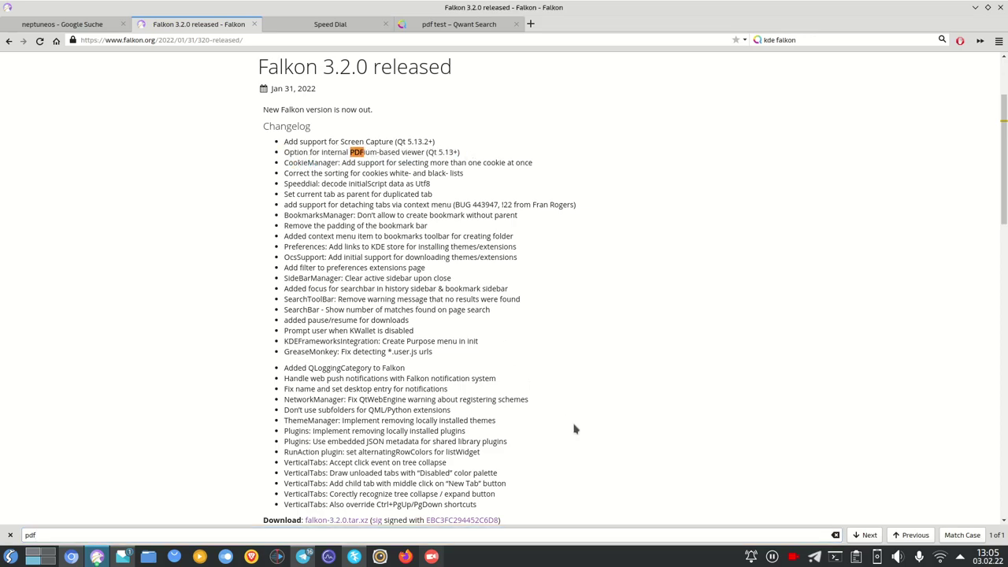
click(10, 535)
Reopen Preferences and examine the remaining web configuration options of the Browsing settings
click(999, 40)
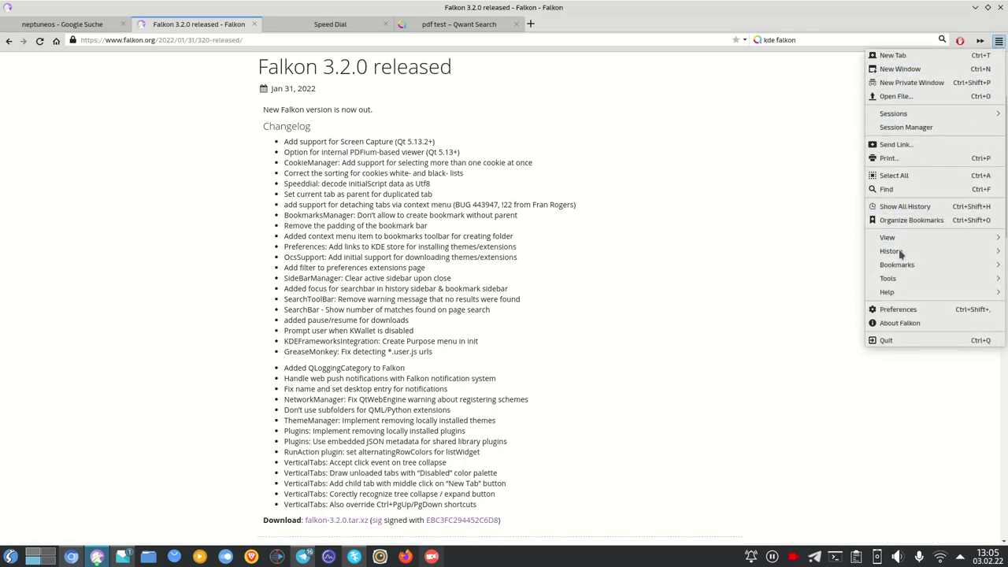
click(904, 308)
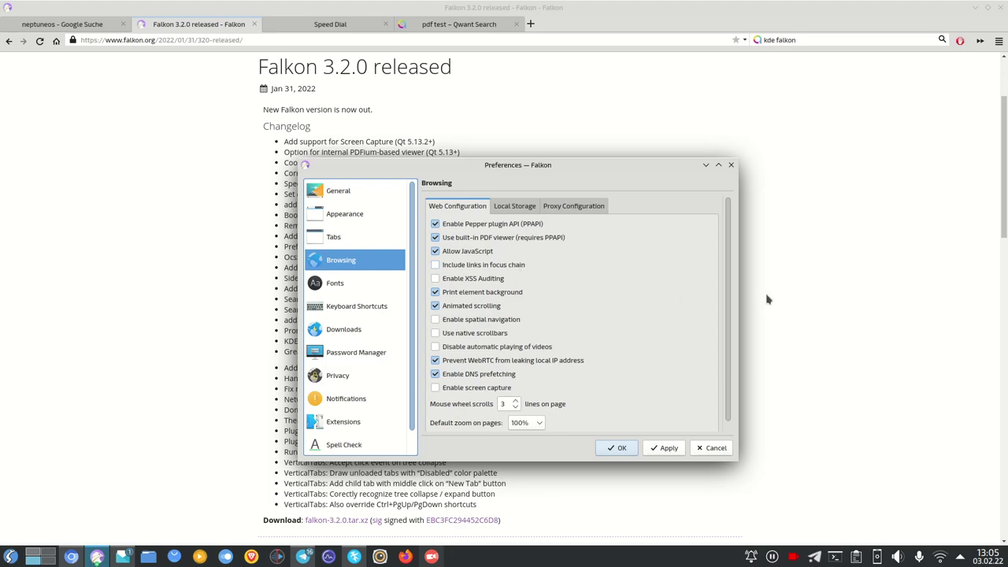
drag(727, 308, 729, 346)
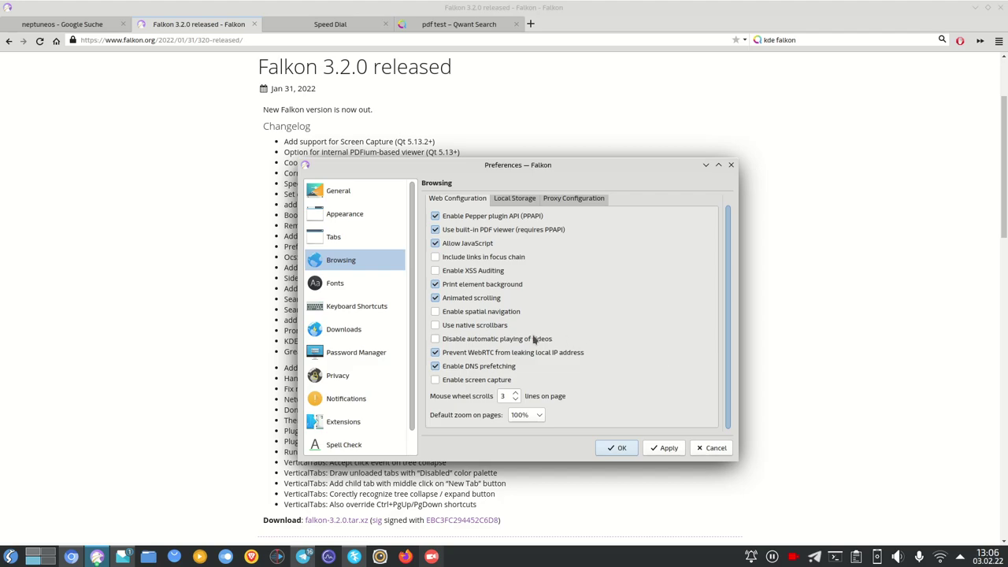
Try out the native scrollbars option by enabling and applying it, and disable and apply it again
click(477, 326)
click(666, 449)
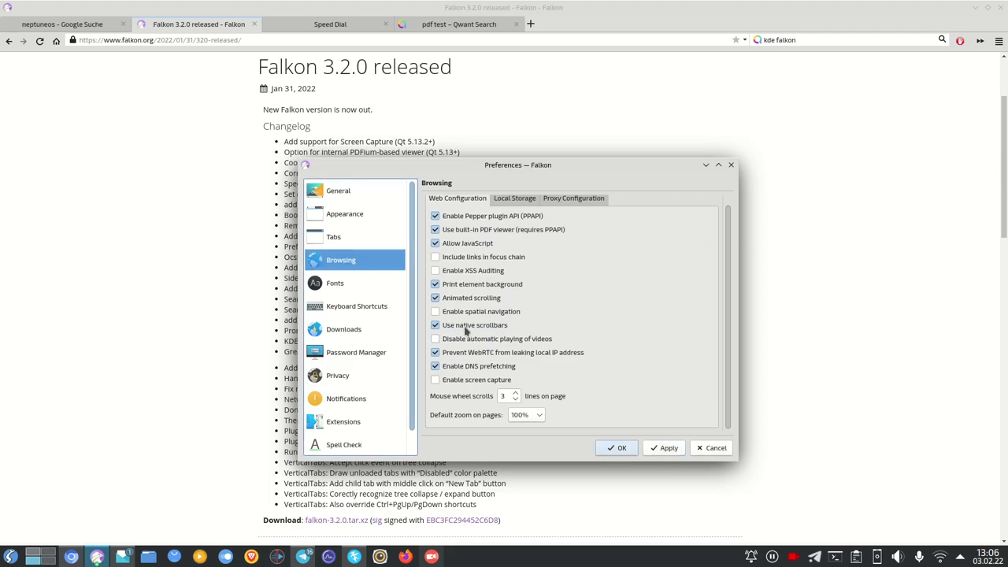
click(465, 331)
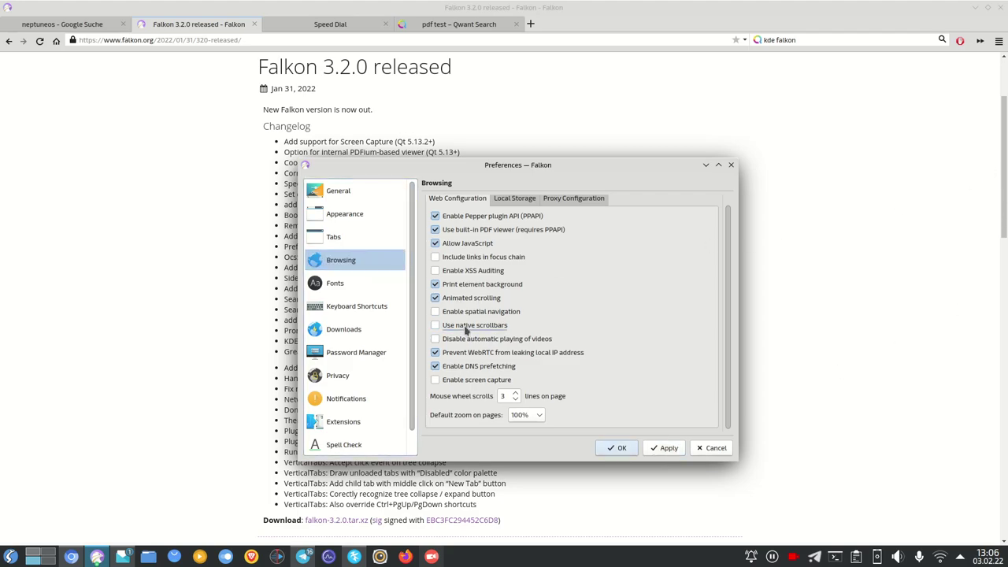
click(666, 448)
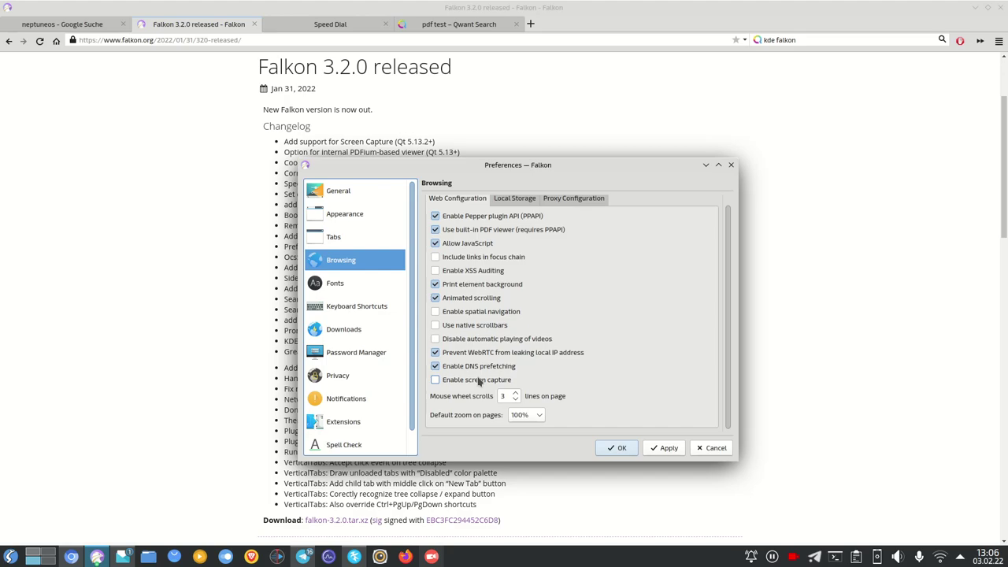
View the local storage options for cache, history and HTML5 web content
click(518, 195)
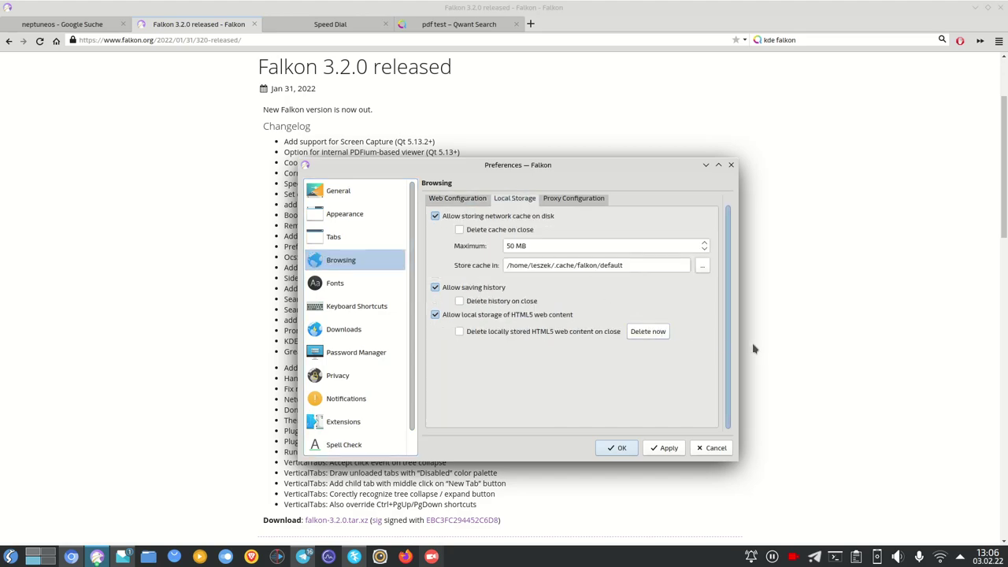
Review the proxy configuration options of the Browsing settings, followed by the font and keyboard shortcut preferences
scroll(732, 315, up, 1)
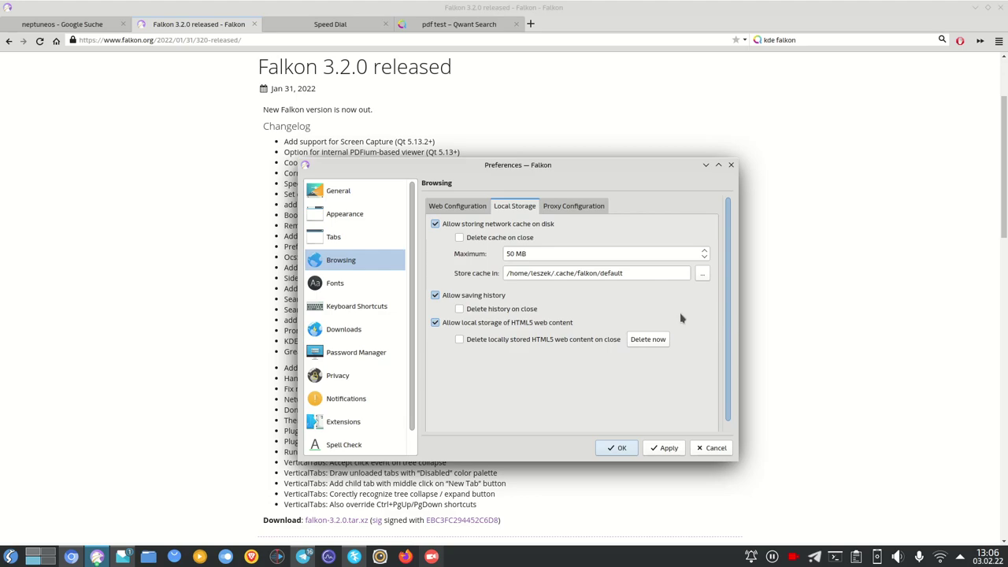
click(559, 208)
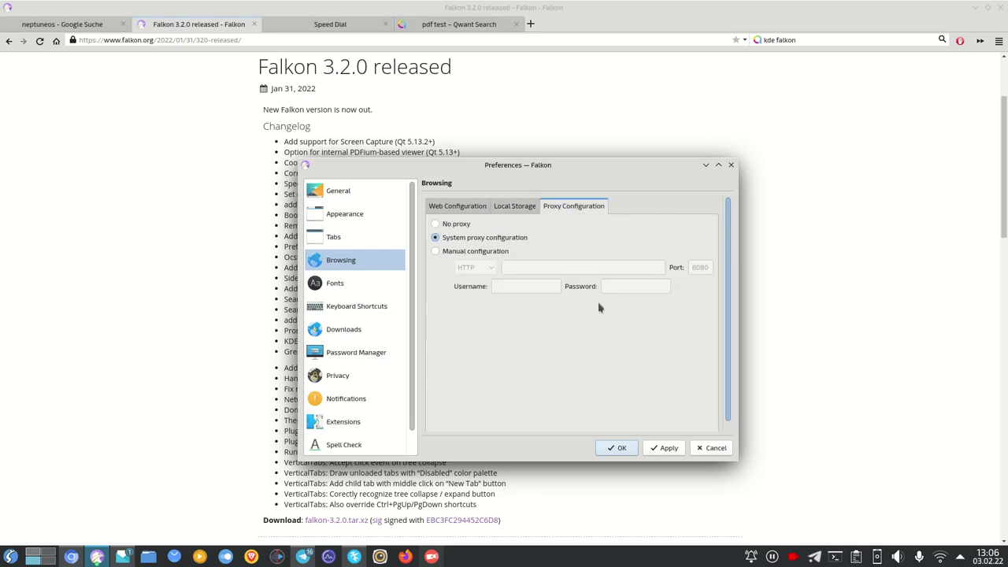
click(347, 284)
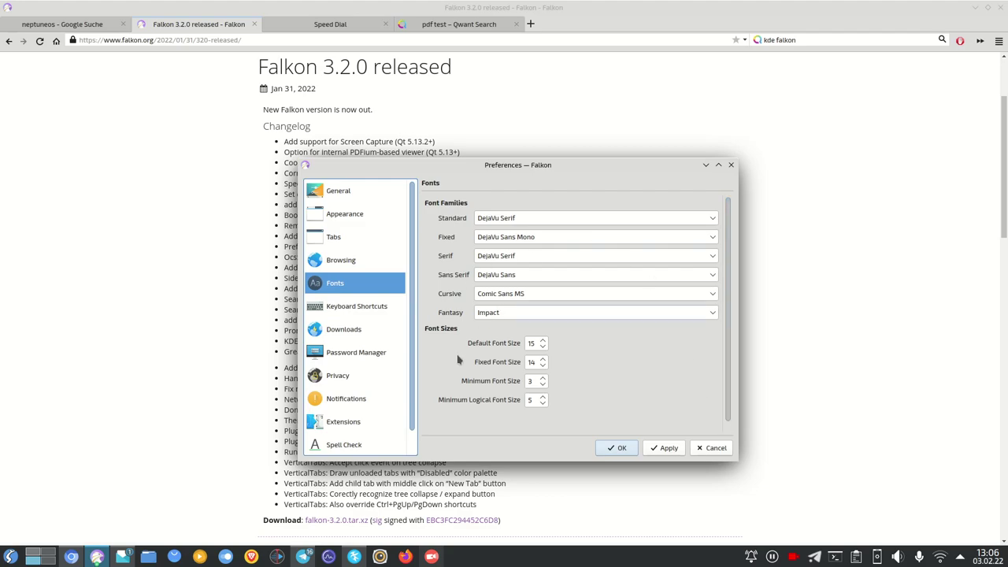
click(377, 310)
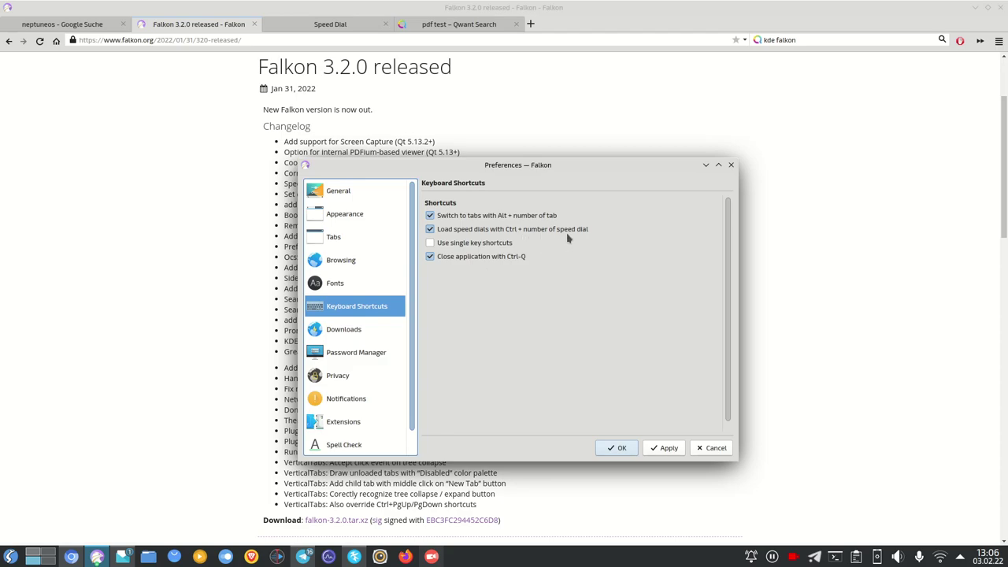
Review the download preferences and try turning on the use of an external download manager
click(387, 330)
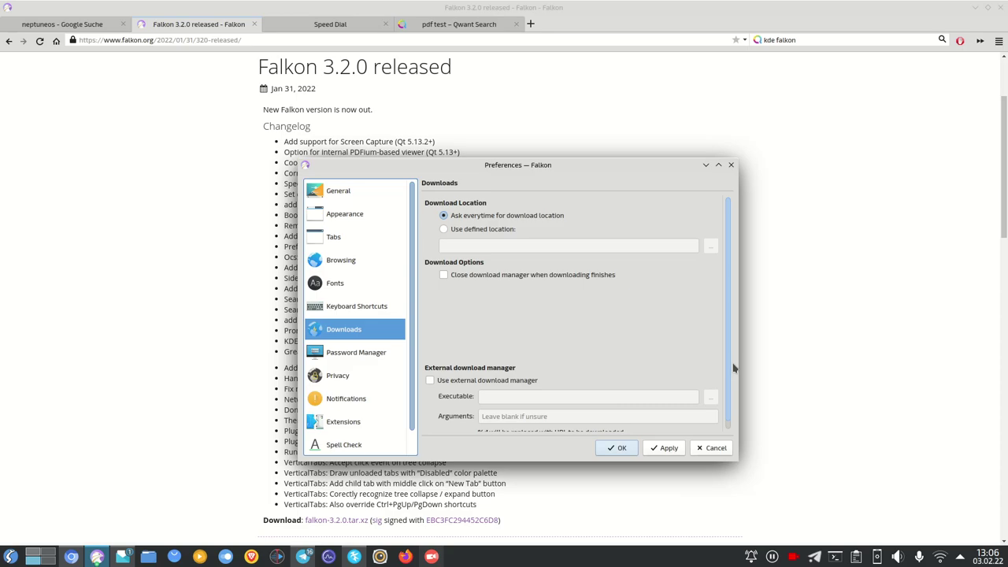
mouse_move(733, 368)
mouse_down()
mouse_move(729, 394)
mouse_move(735, 360)
mouse_up()
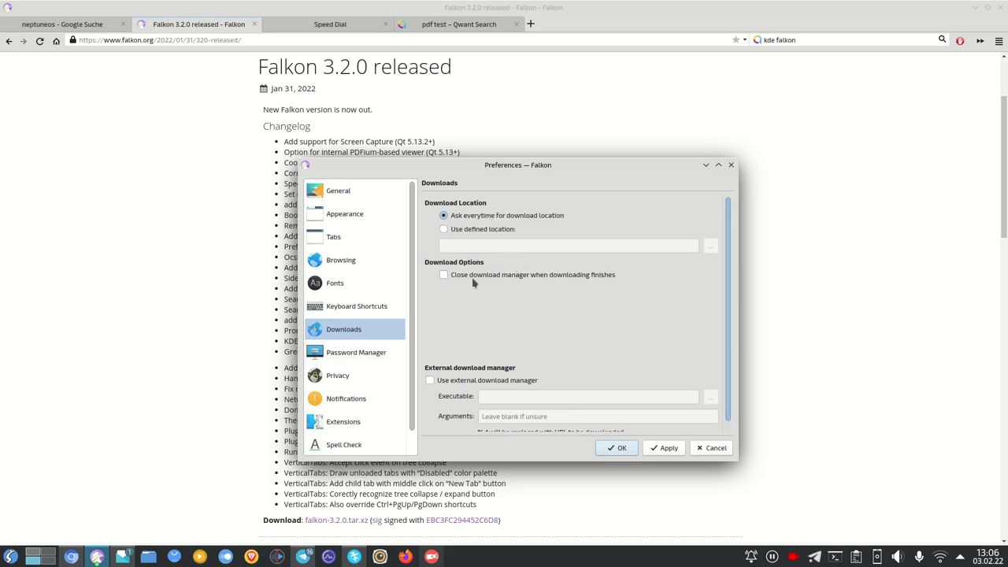
scroll(734, 396, down, 1)
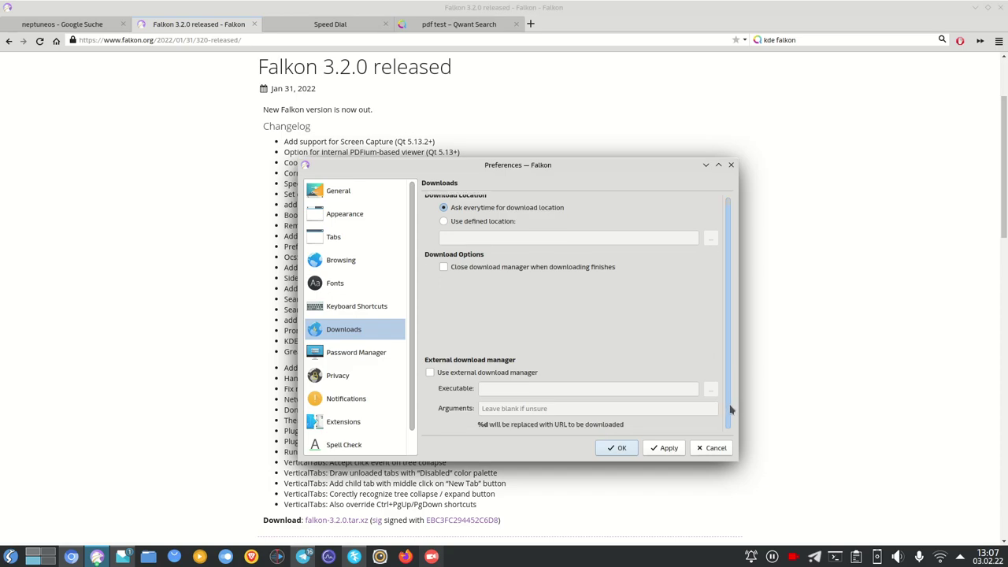
click(496, 374)
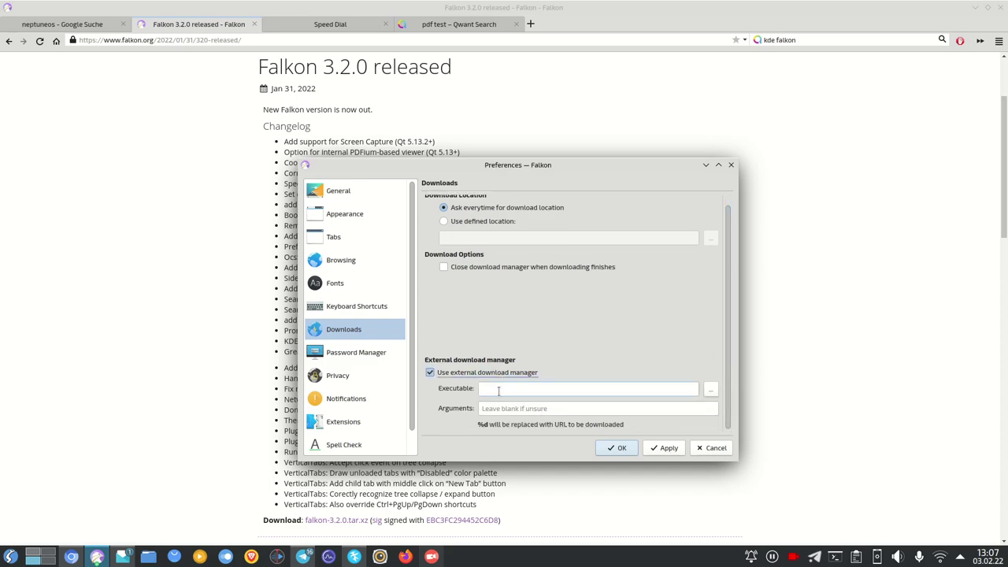
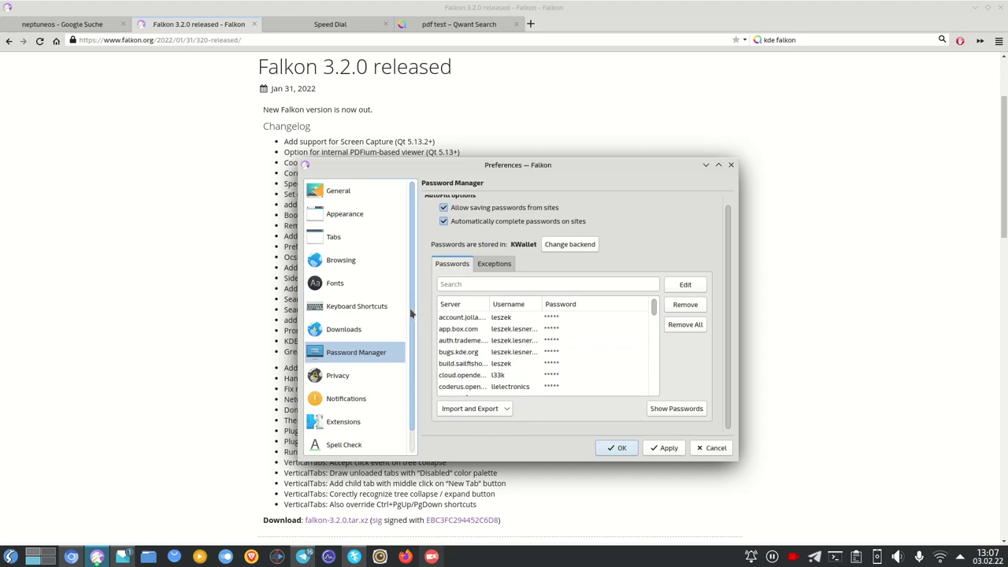
Open the Cookies Manager from the Privacy preferences, enlarge it, review the stored cookies, filtering and cookie settings, and close it
click(367, 377)
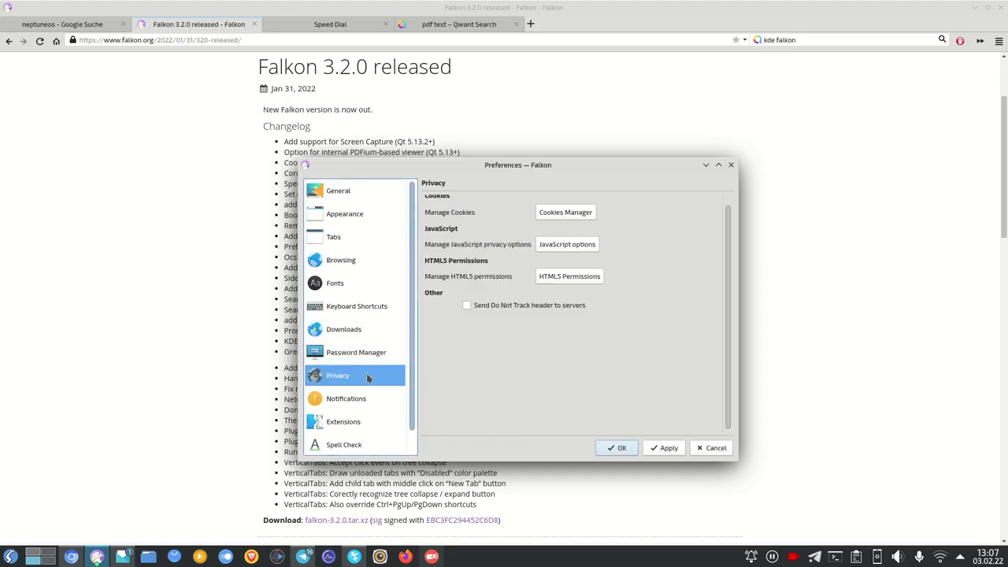
scroll(604, 396, up, 1)
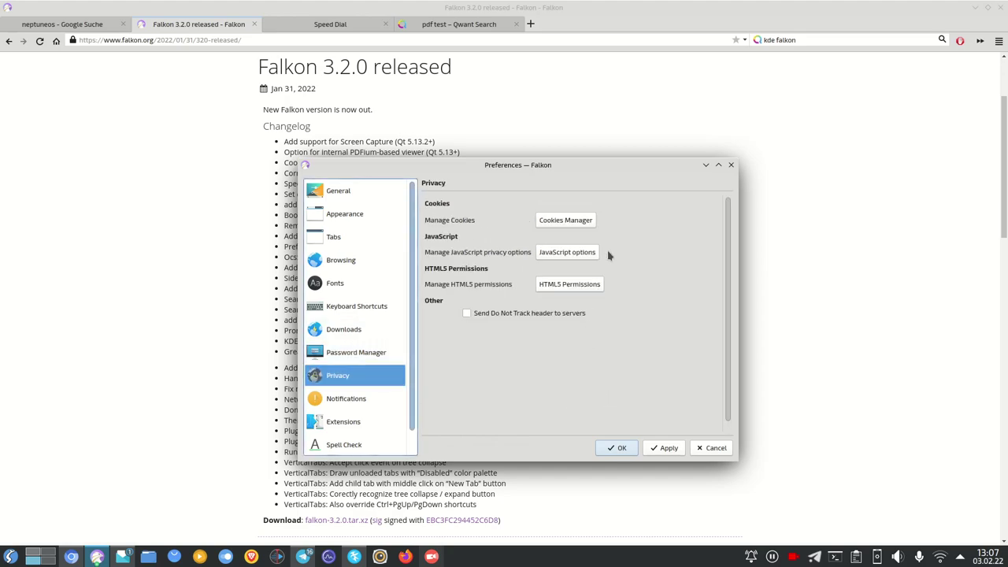
click(576, 221)
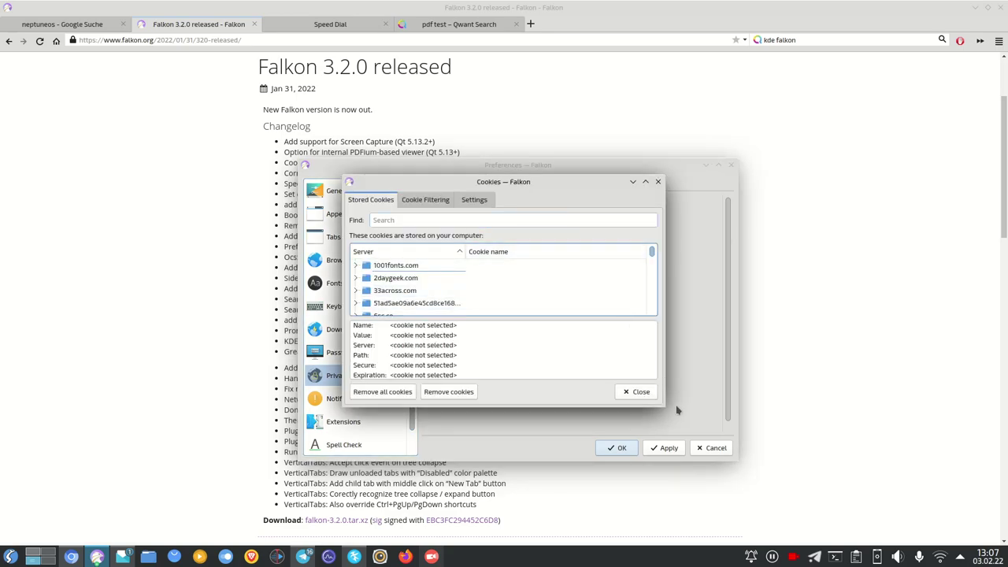
drag(664, 407, 864, 502)
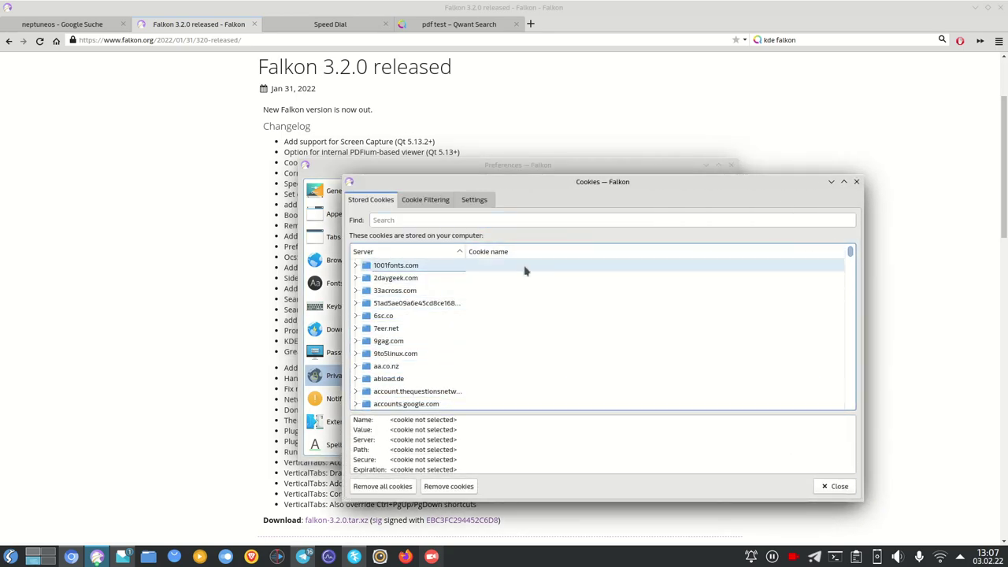
click(426, 200)
click(474, 200)
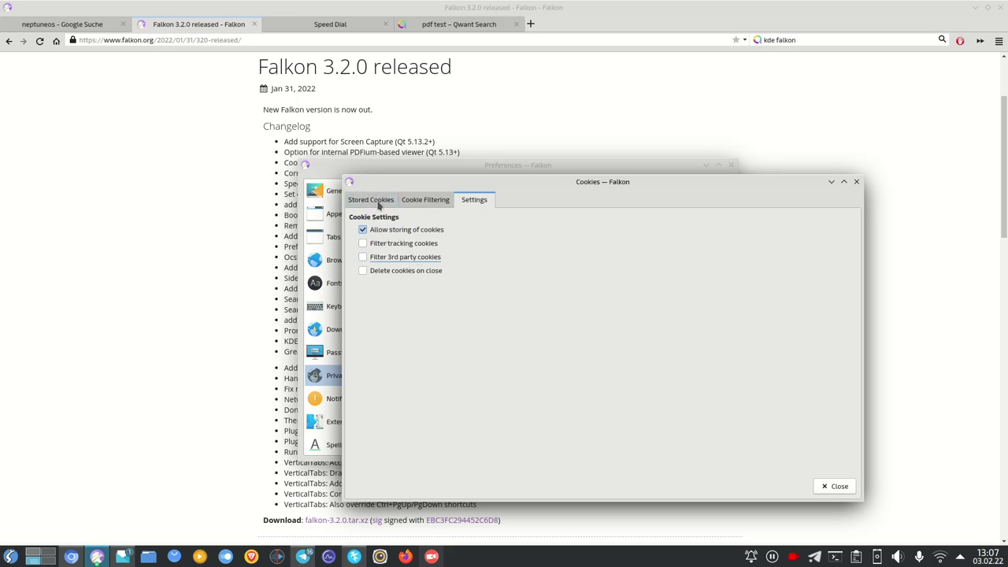
click(392, 244)
click(392, 258)
click(835, 486)
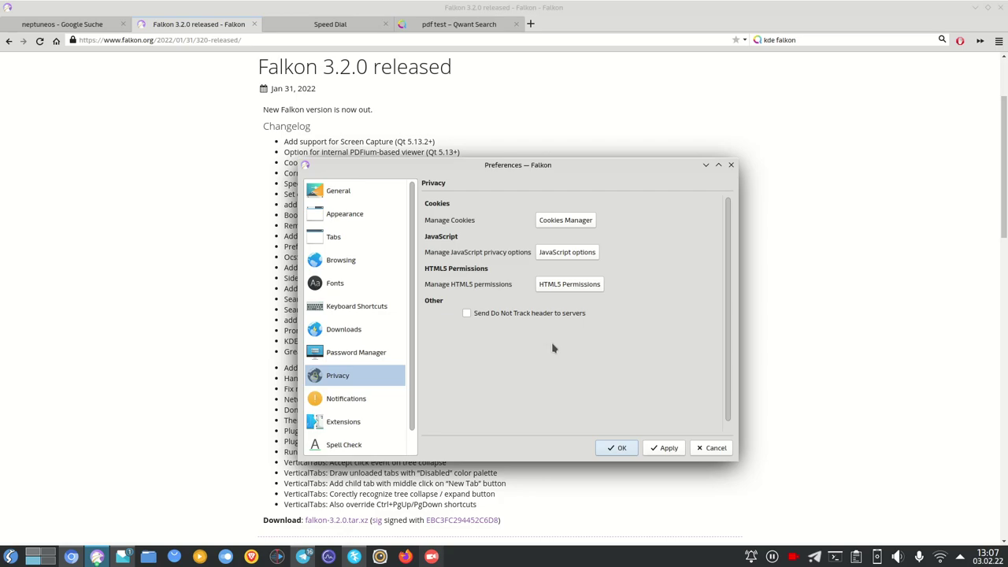
View the JavaScript privacy options and the permission types available under HTML5 Permissions, leaving both dialogs without saving
click(590, 258)
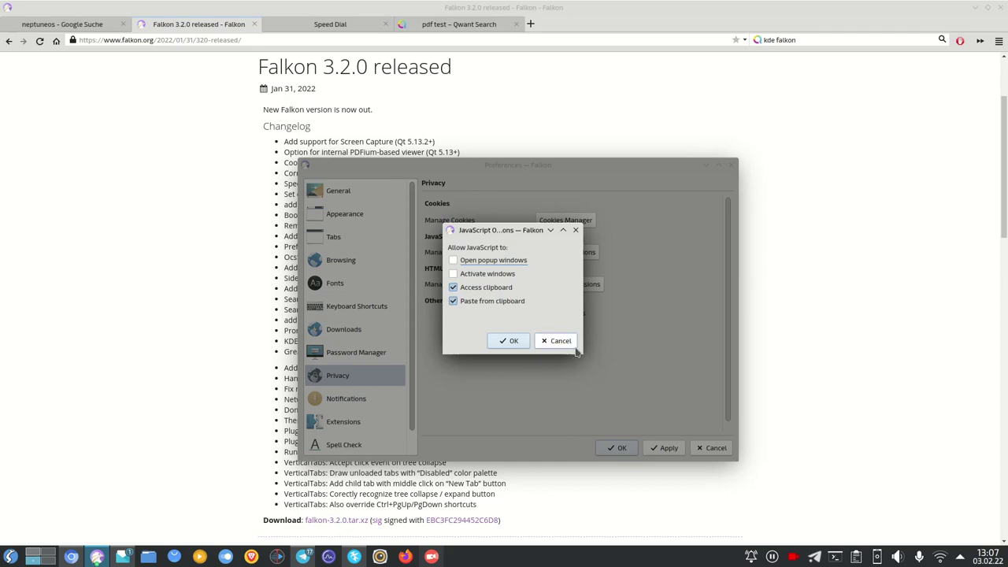
click(573, 345)
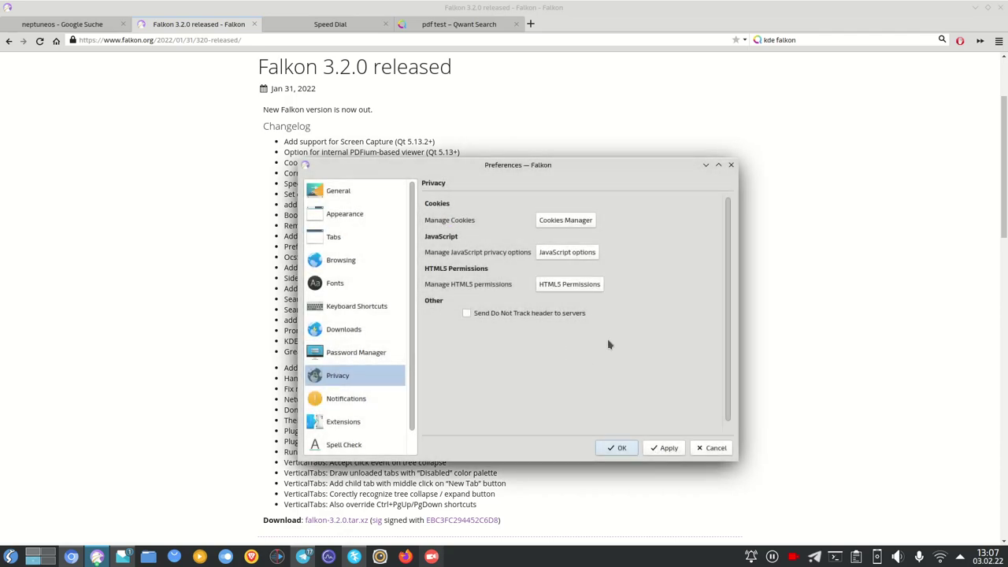
click(595, 284)
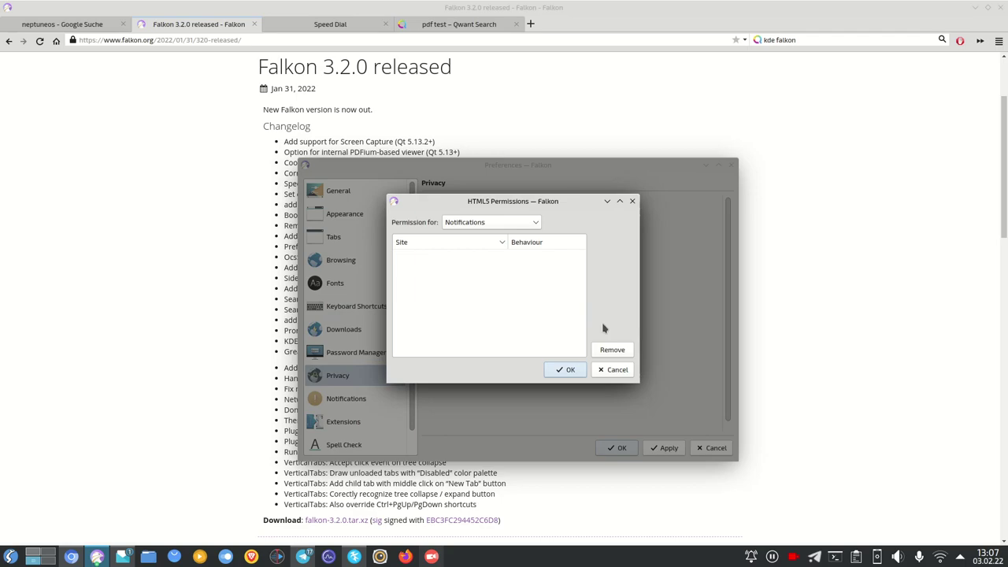
click(533, 224)
click(534, 224)
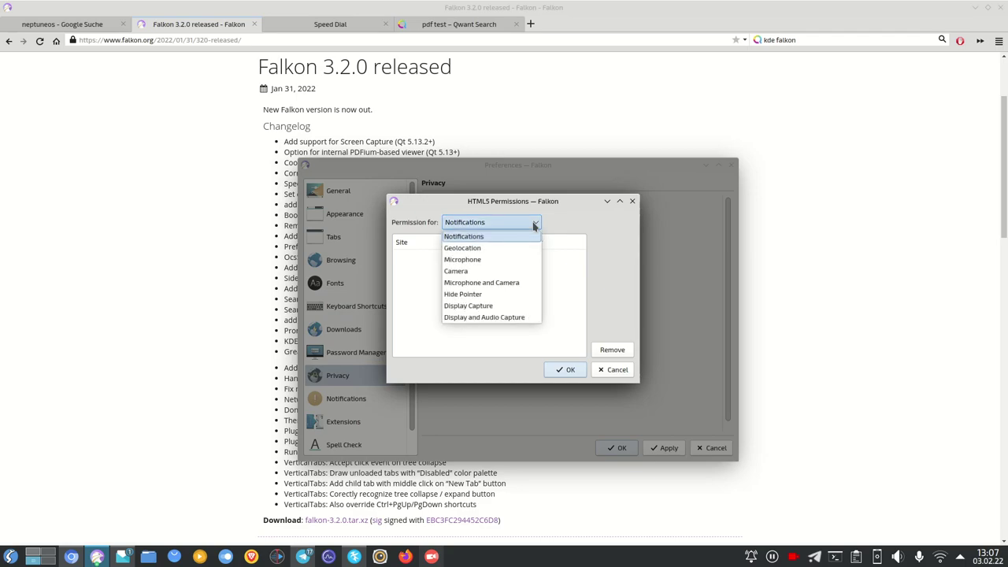
click(506, 272)
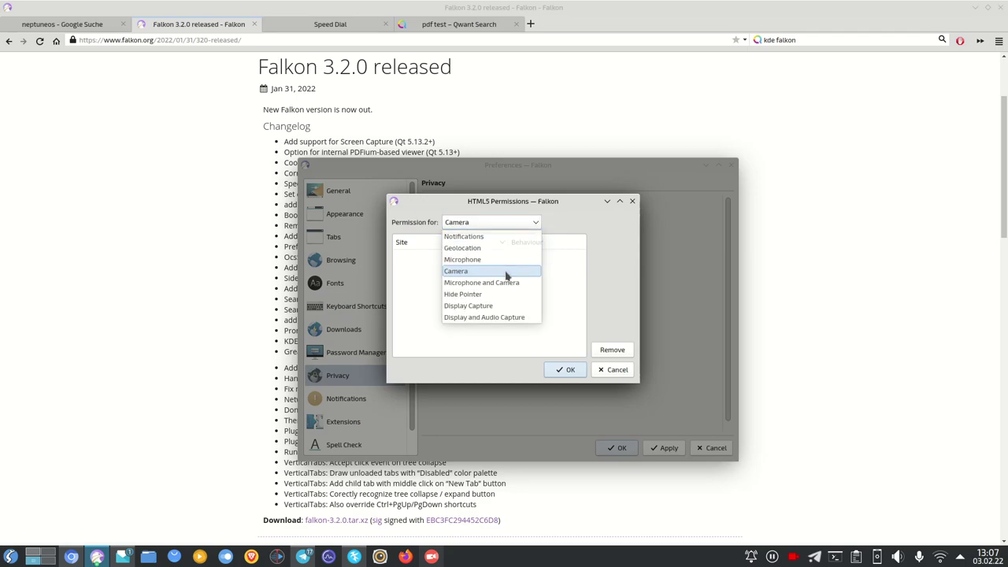
click(528, 226)
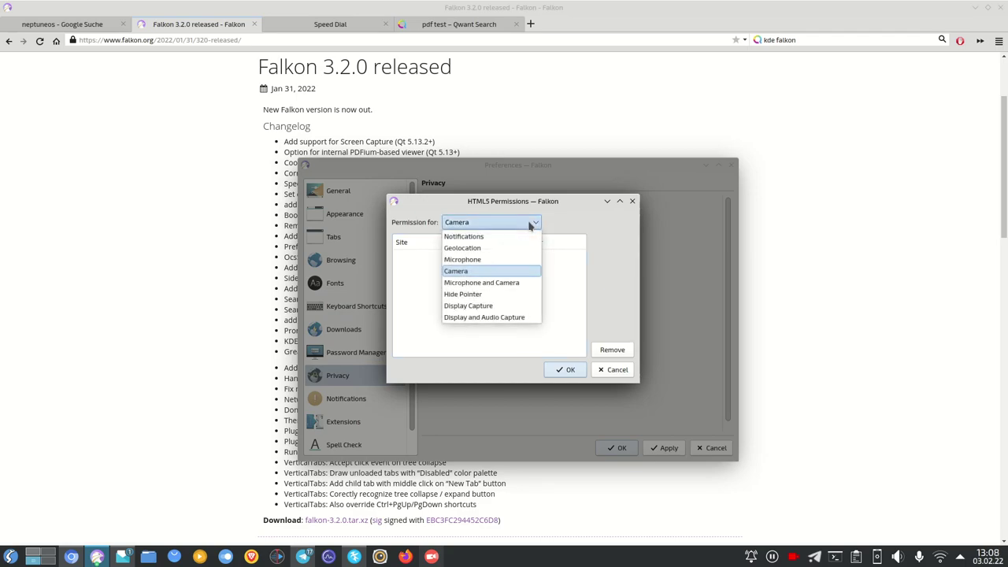
click(533, 225)
click(616, 369)
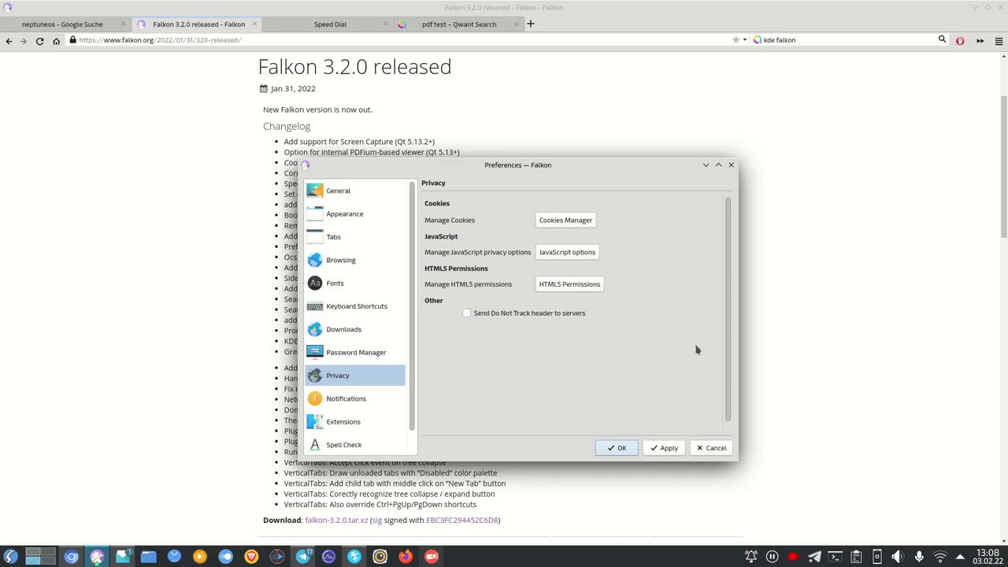
Preview the native system notification from the Notifications preferences and dismiss it
click(380, 400)
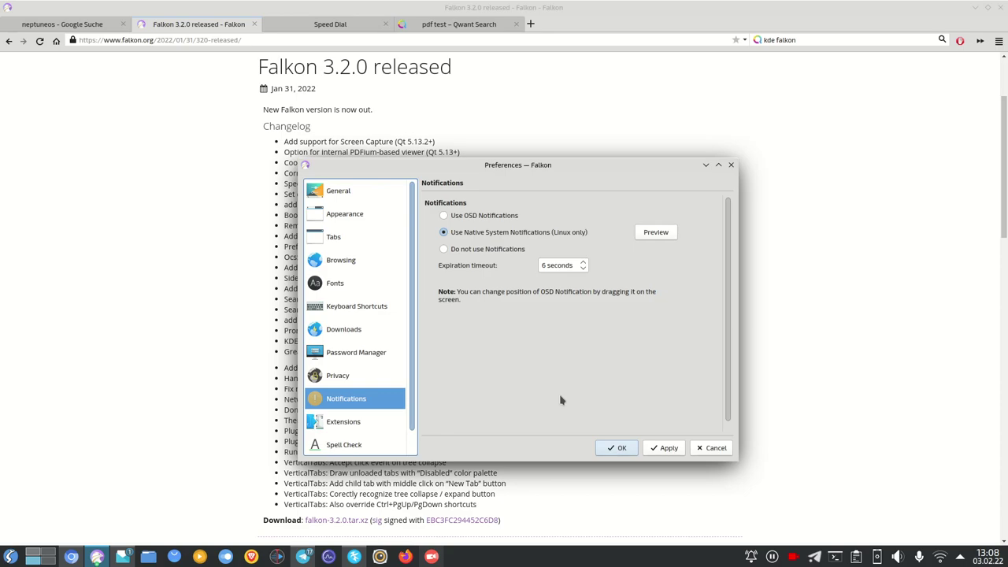
click(665, 233)
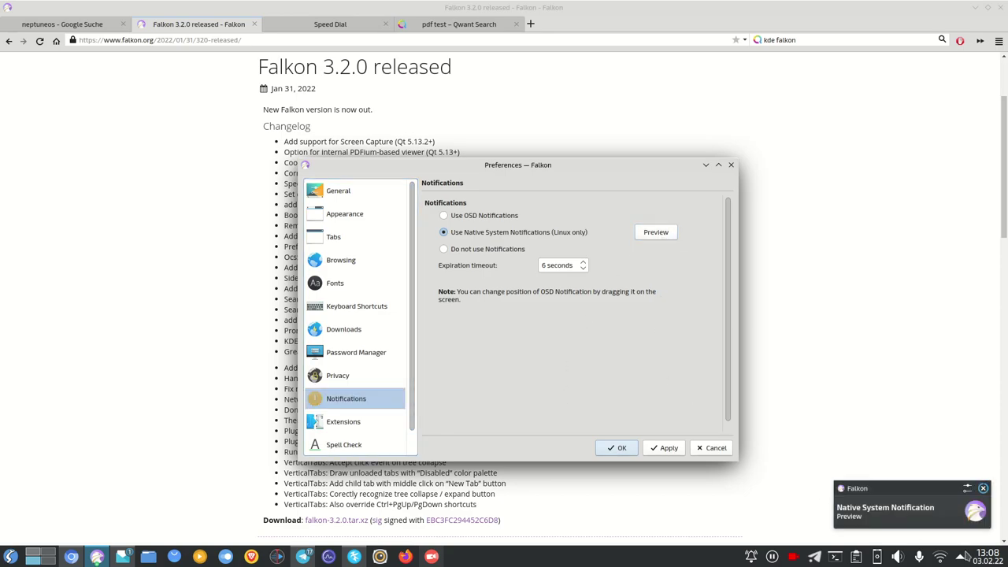
click(983, 488)
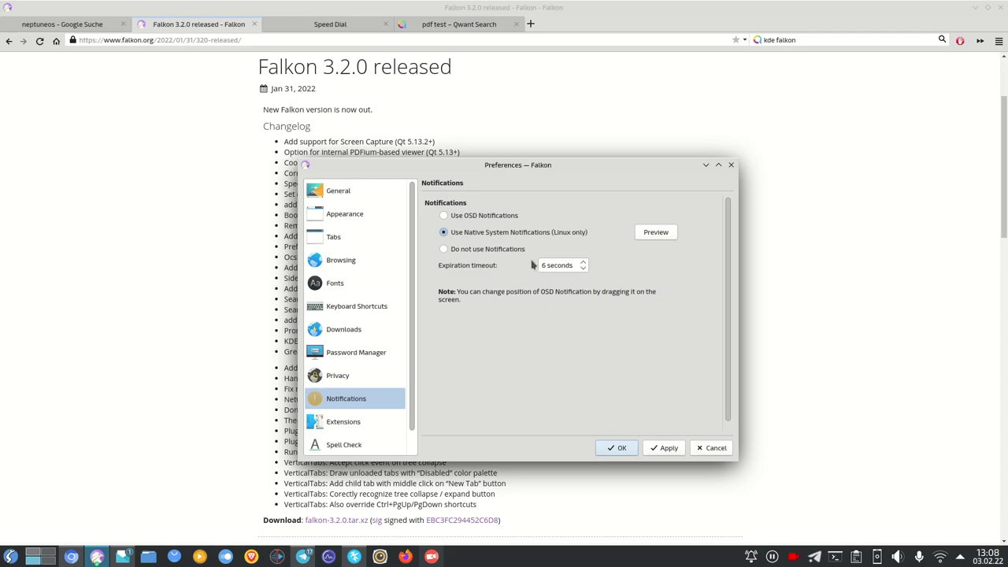
Look through the available extensions in Preferences, open the store page for more extensions, and close Preferences
click(385, 424)
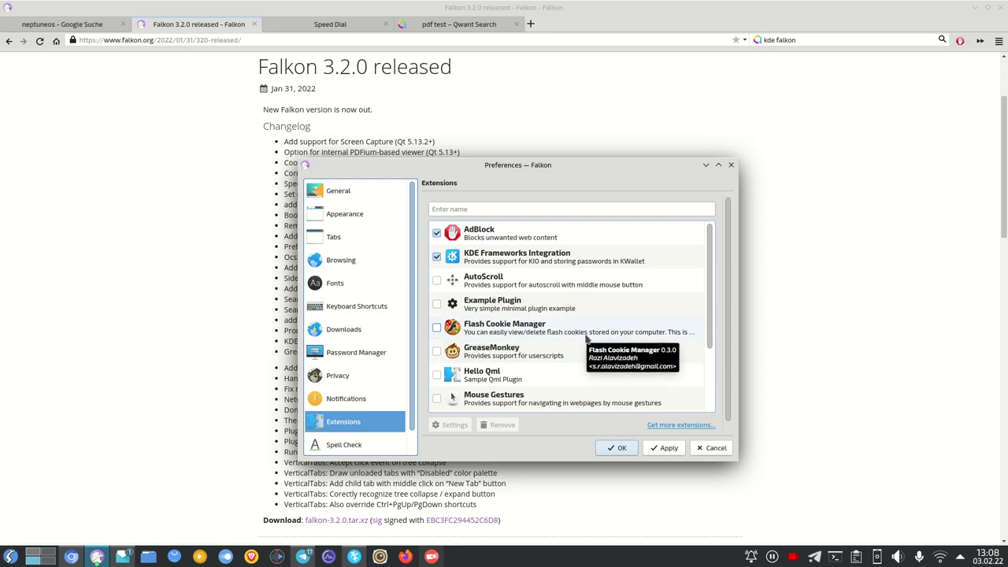
drag(711, 338, 711, 402)
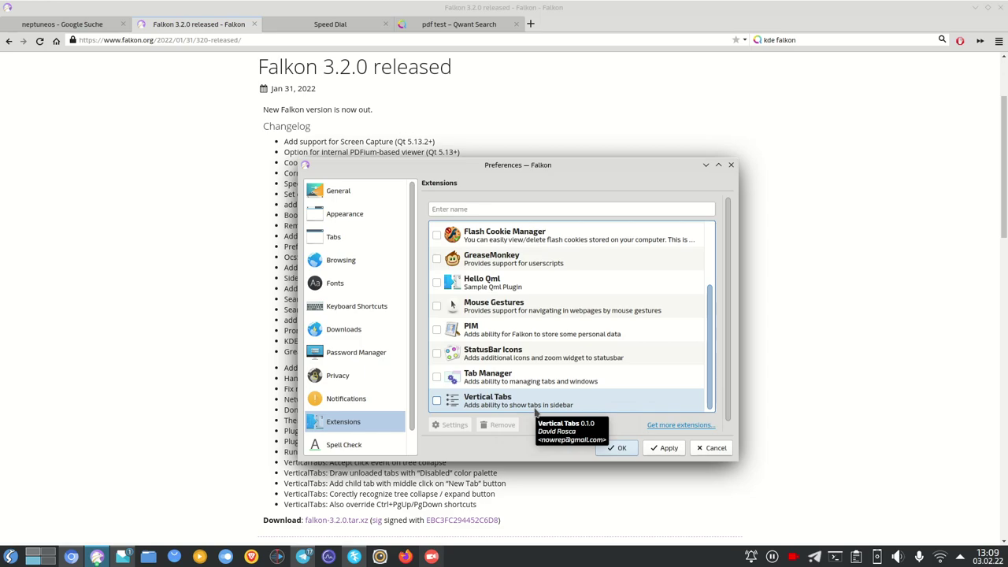
click(672, 423)
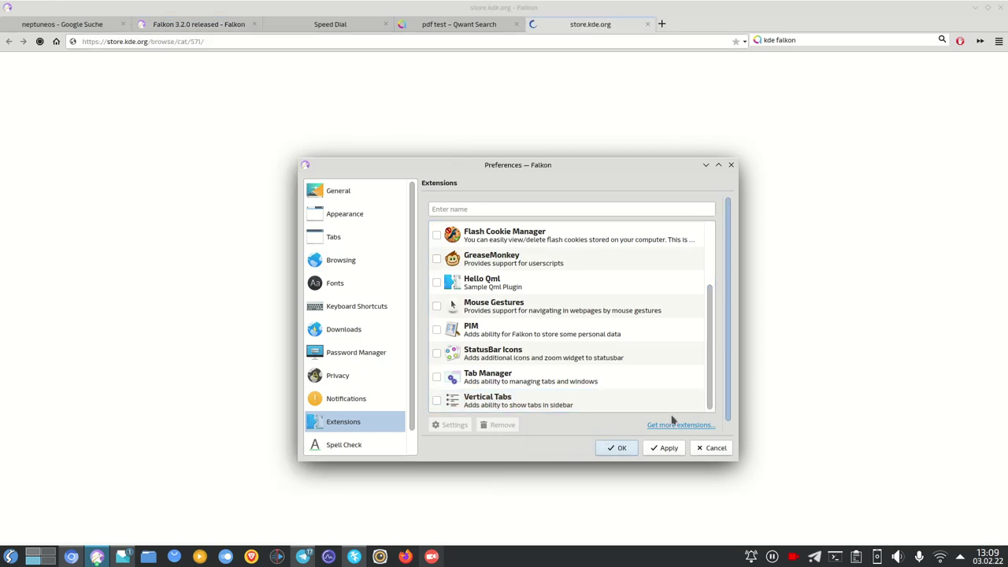
click(731, 165)
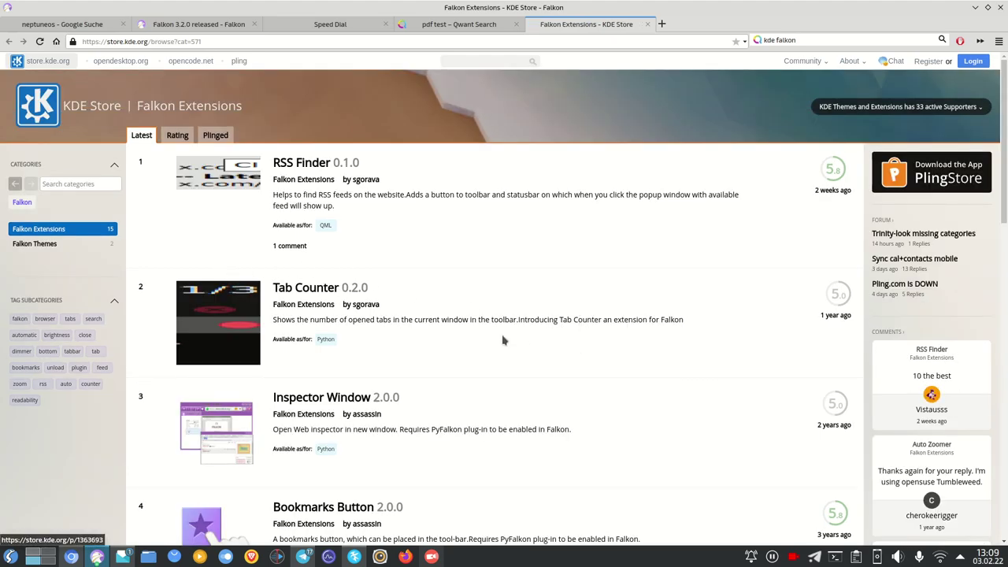
Browse both pages of Falkon extensions listed on the KDE Store
scroll(551, 349, down, 3)
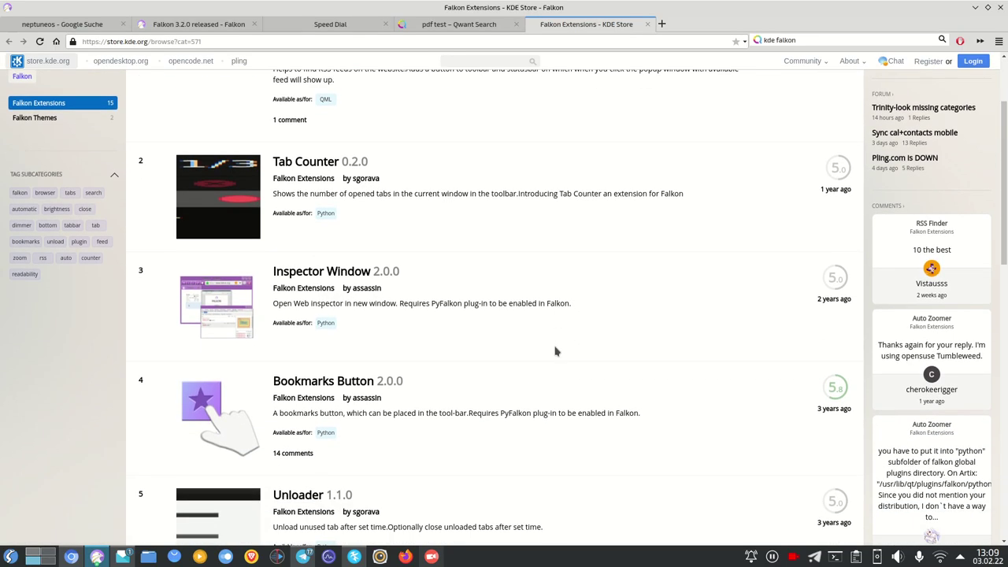
scroll(555, 351, down, 3)
scroll(555, 352, down, 7)
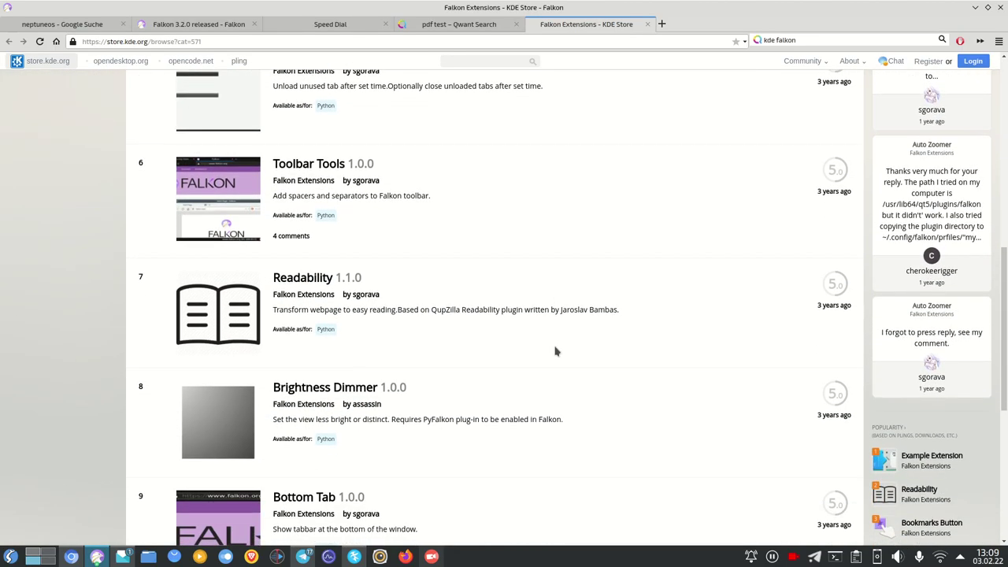
scroll(555, 352, down, 4)
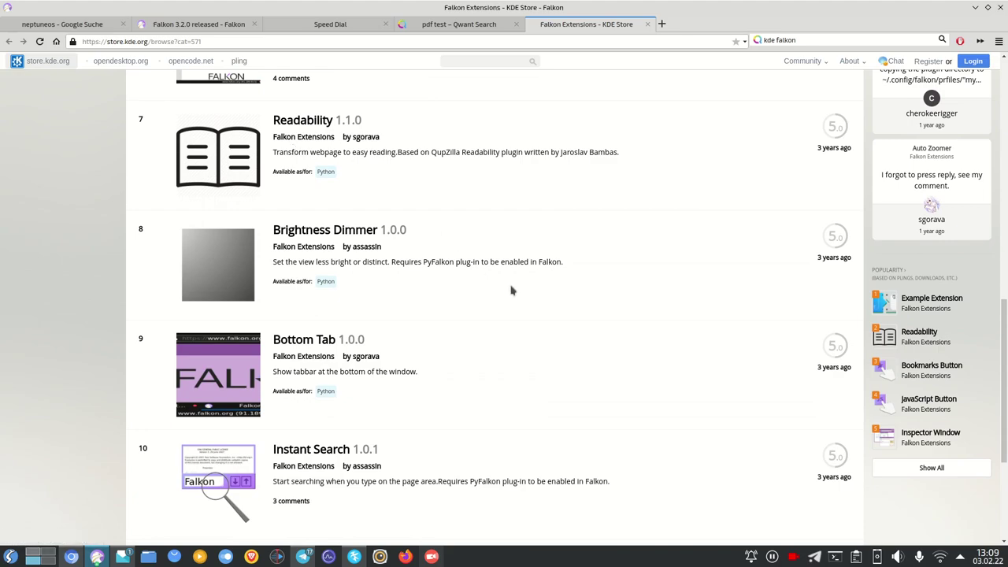
scroll(532, 310, down, 4)
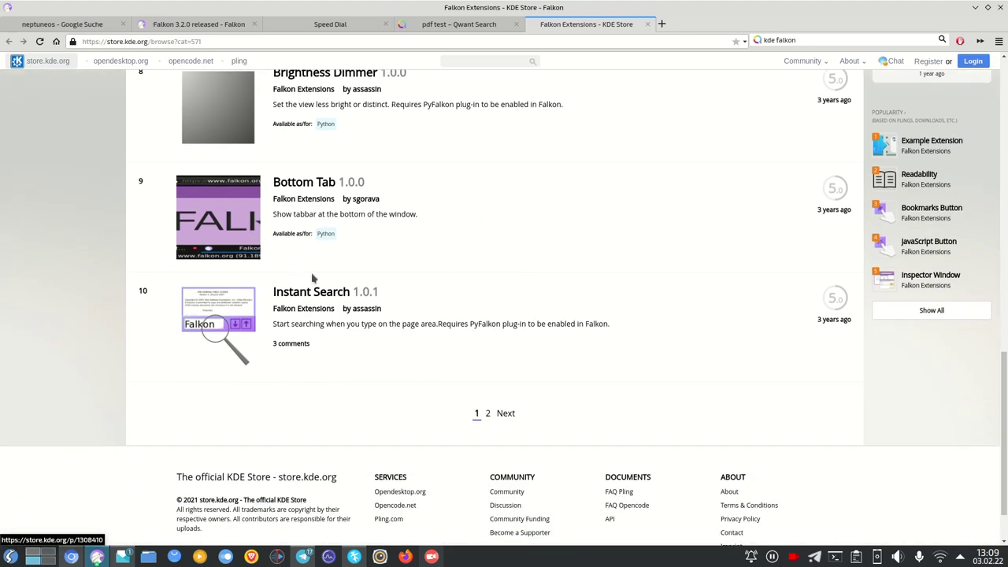
click(487, 415)
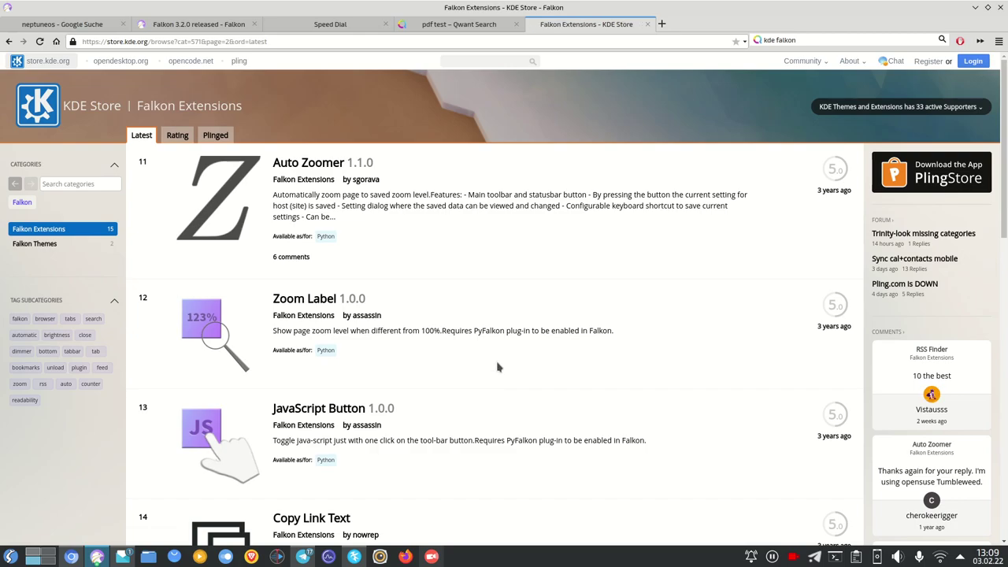
scroll(498, 366, down, 5)
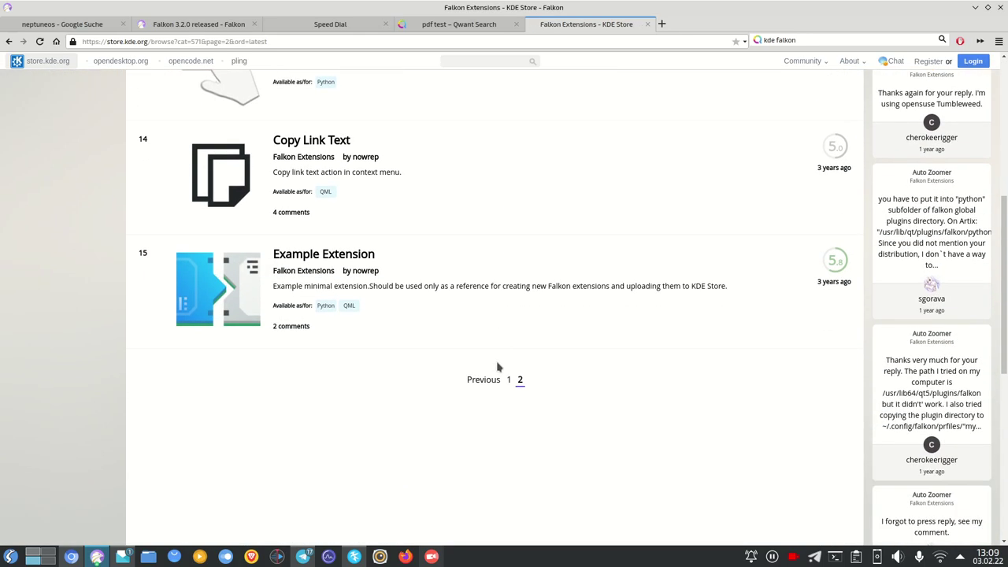
Open Preferences again and view the Spell Check options and dictionary directories
click(999, 41)
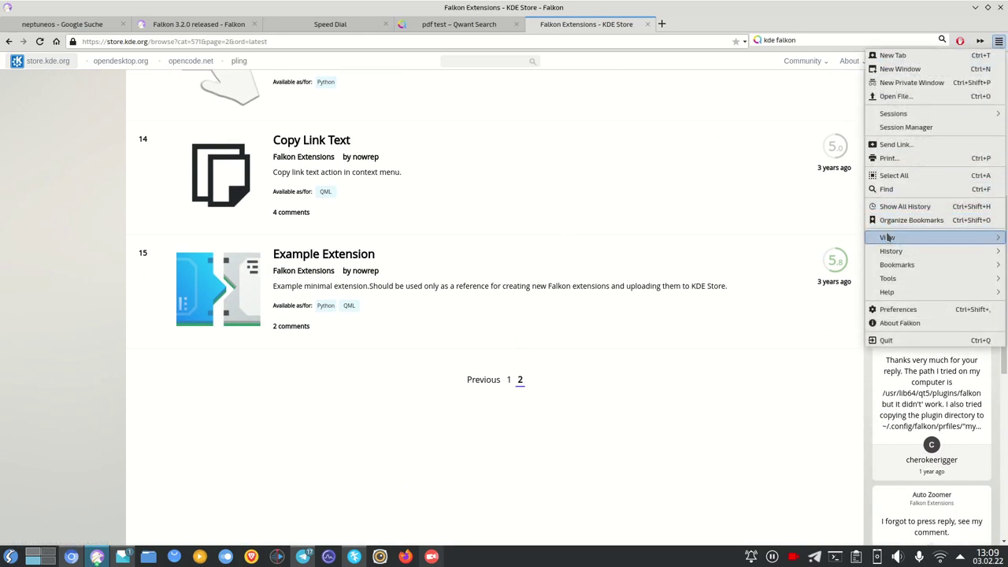
click(902, 311)
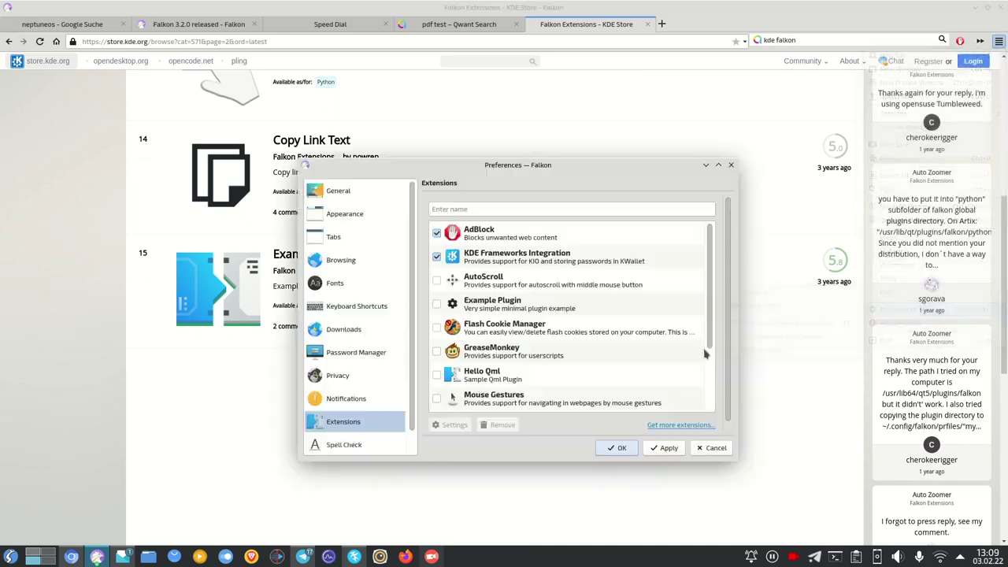
click(381, 446)
scroll(414, 365, down, 1)
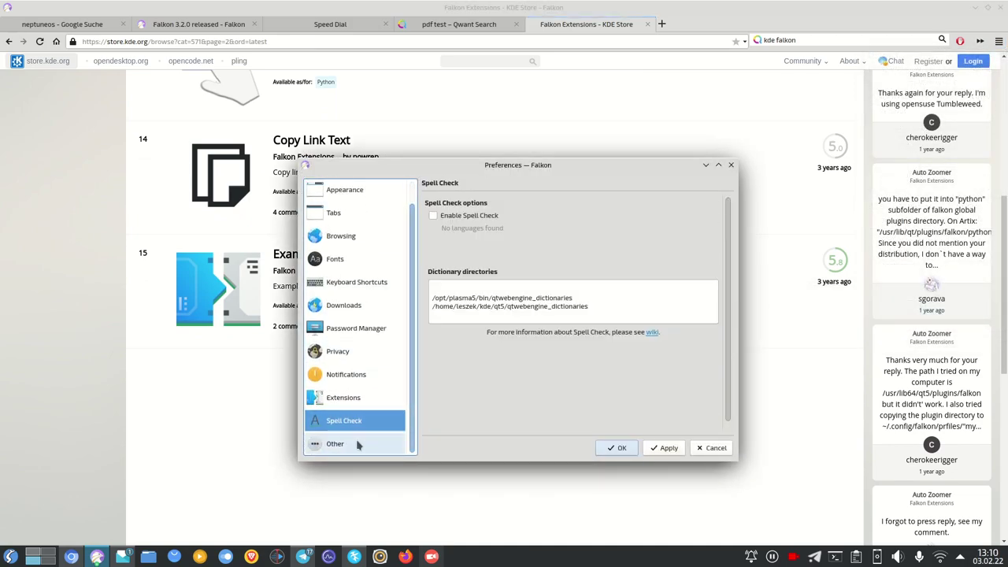
View the Other preferences, including the User Agent Manager and Protocol Handlers Manager, cancelling both dialogs and closing Preferences without saving
click(347, 443)
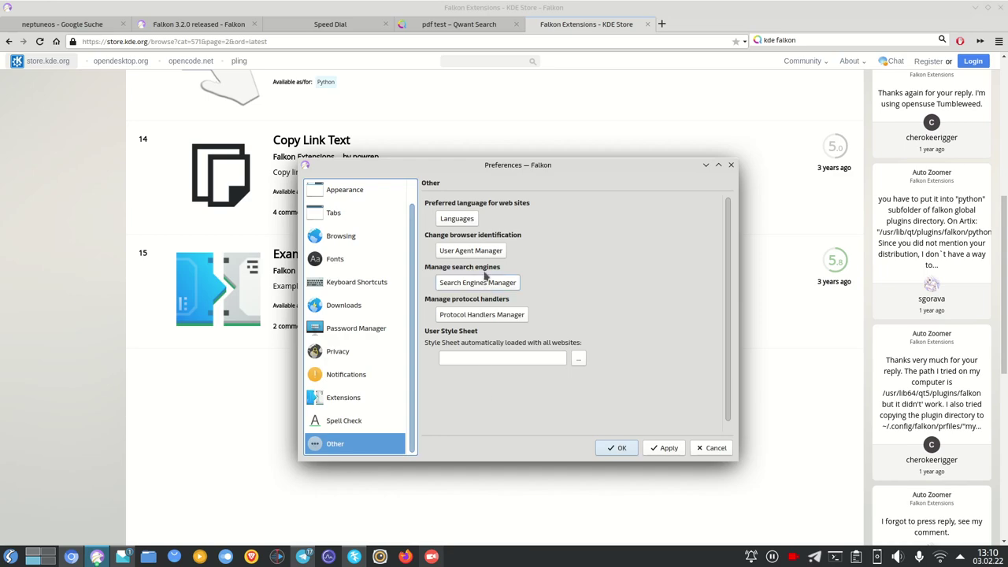
click(473, 250)
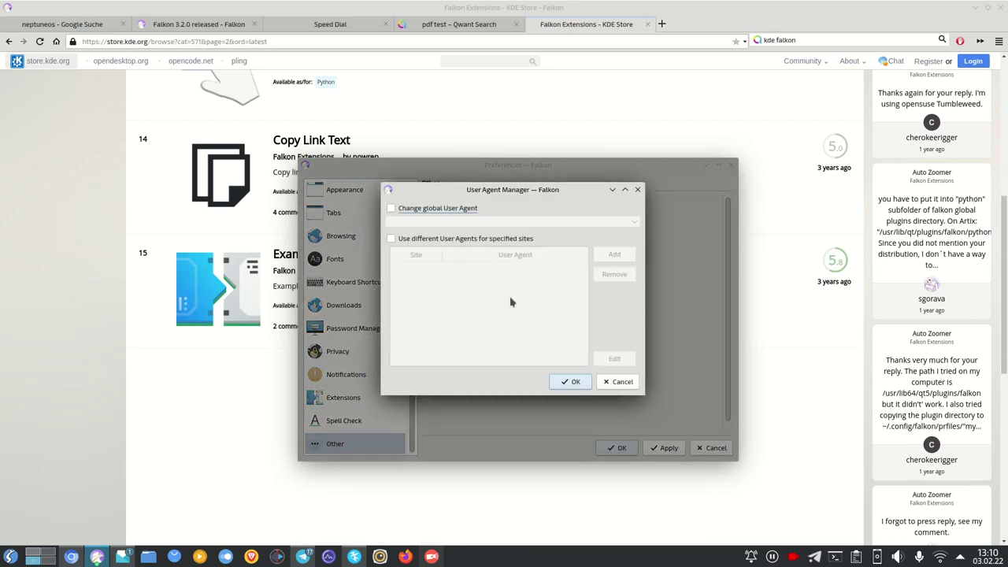
click(616, 382)
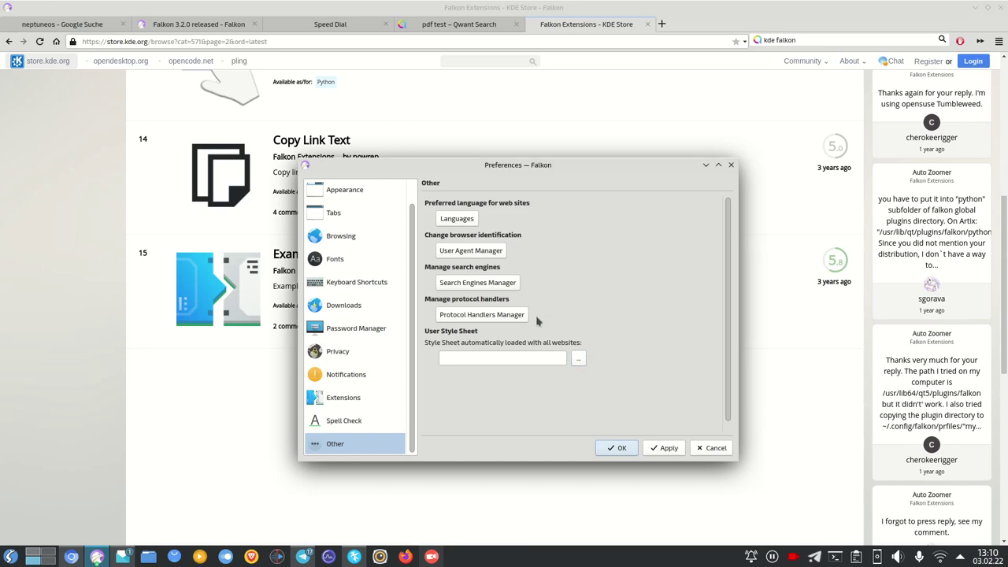
click(486, 319)
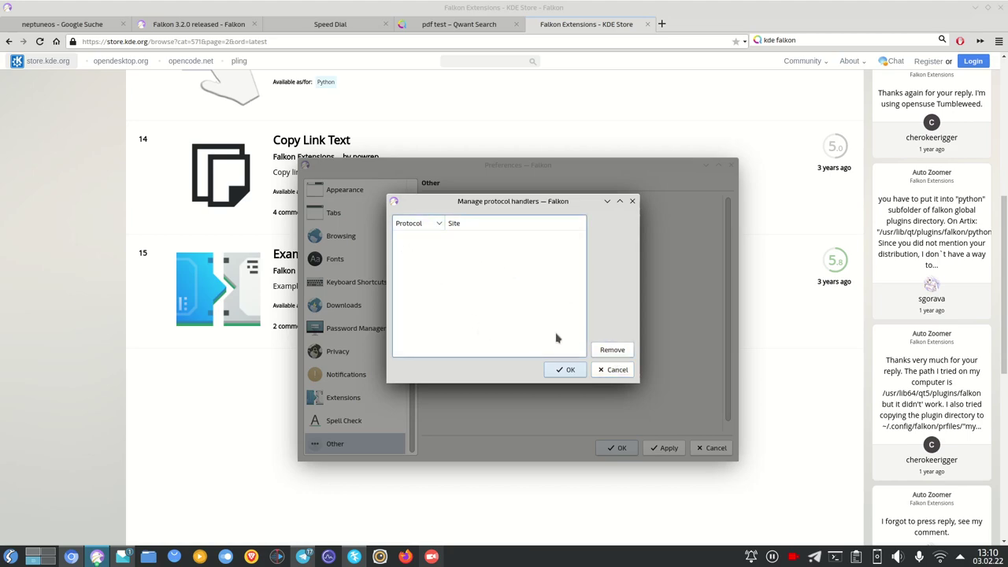
click(605, 372)
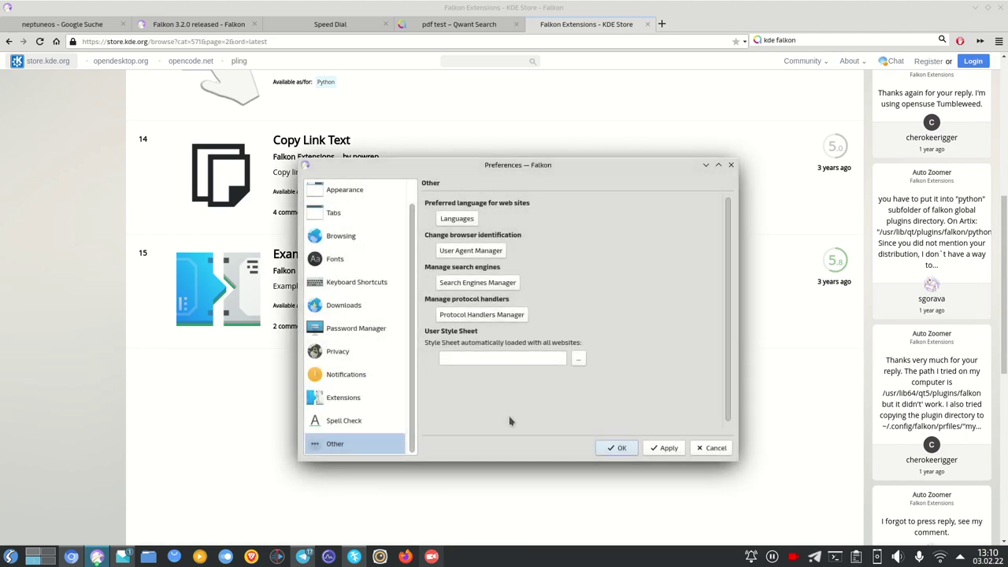
scroll(634, 384, down, 1)
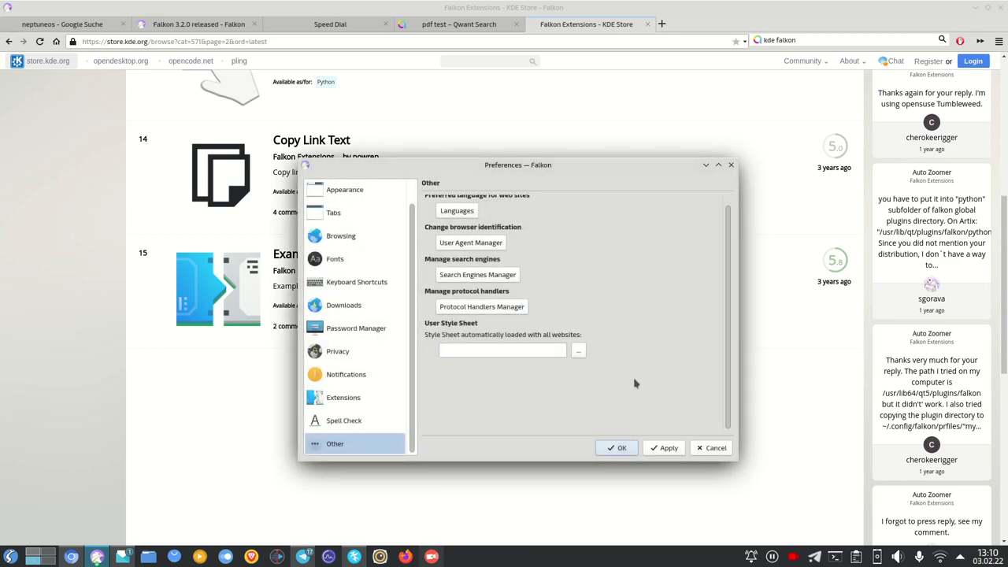
scroll(635, 384, up, 1)
scroll(394, 360, up, 1)
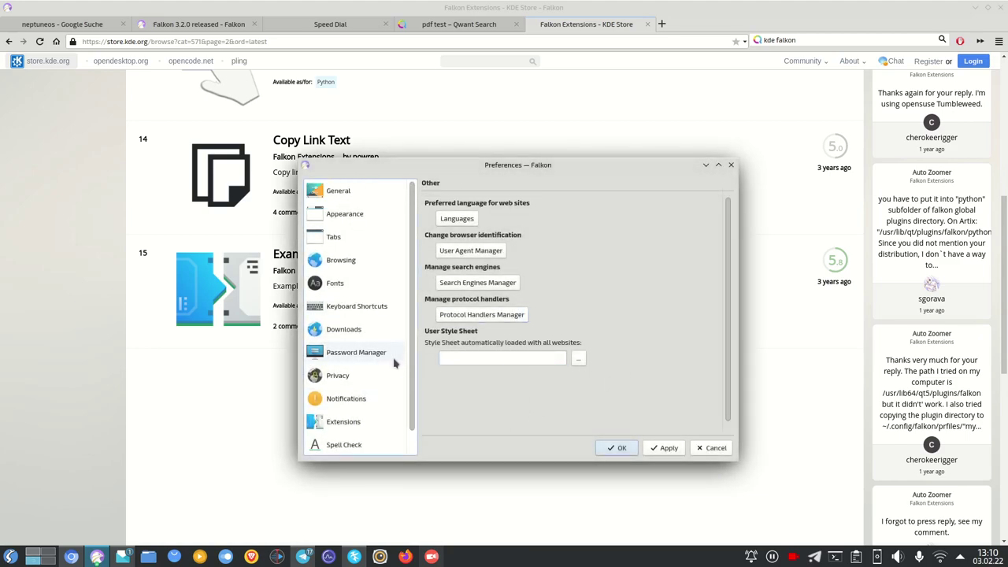
click(712, 451)
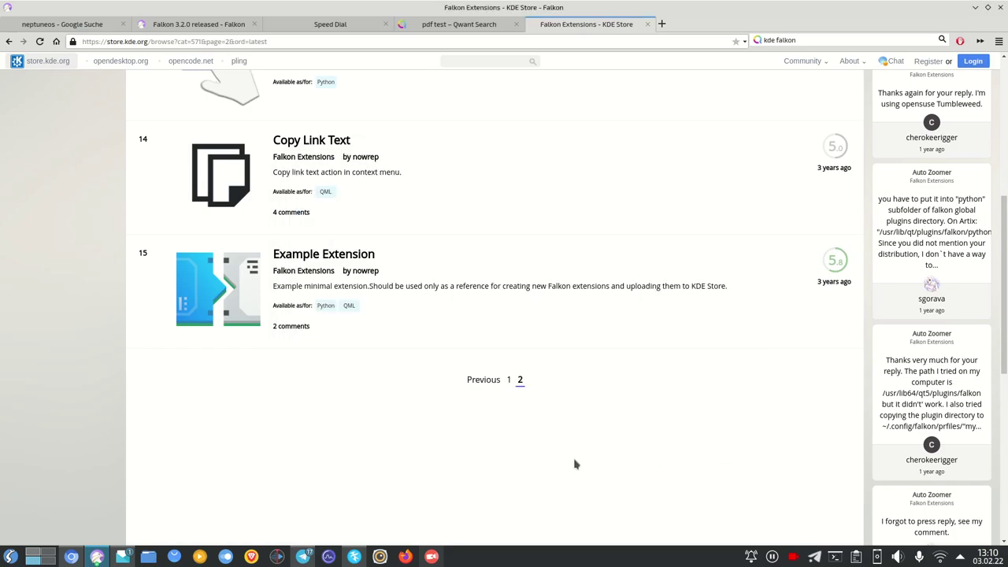
Close the KDE Store tab and load html5test.com in the pdf test search tab
scroll(575, 465, up, 4)
key(ctrl+w)
key(ctrl+l)
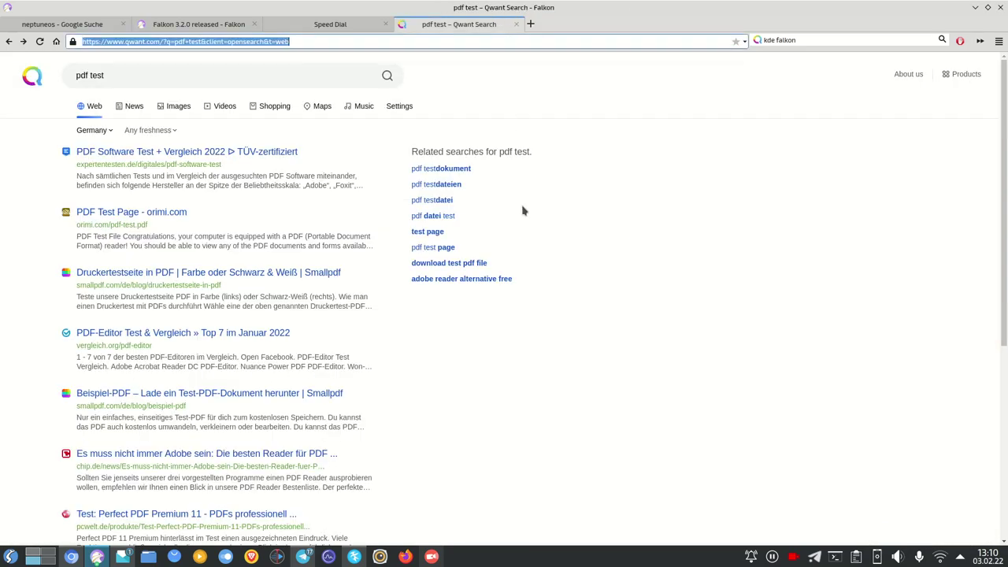
text(html5test.com)
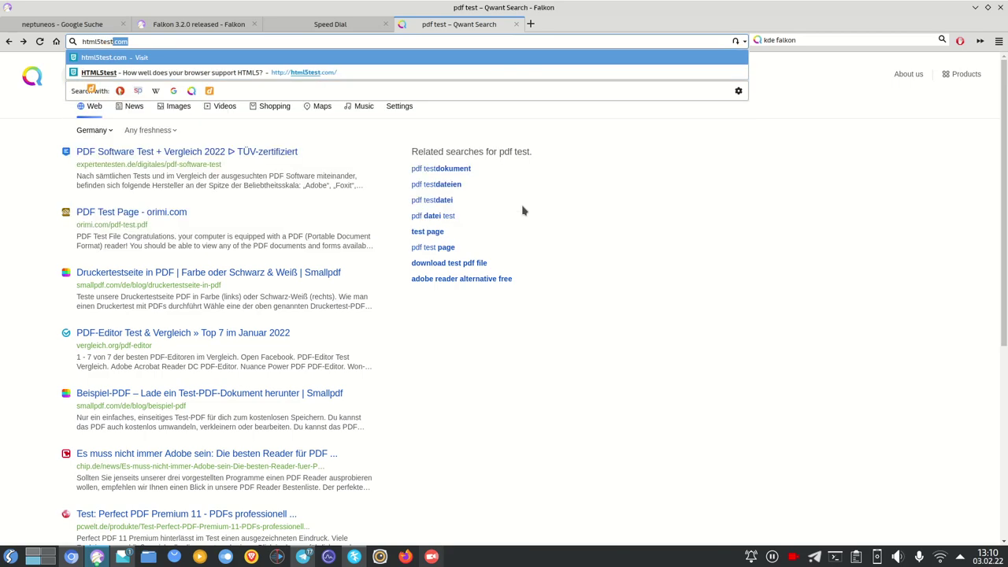
key(Return)
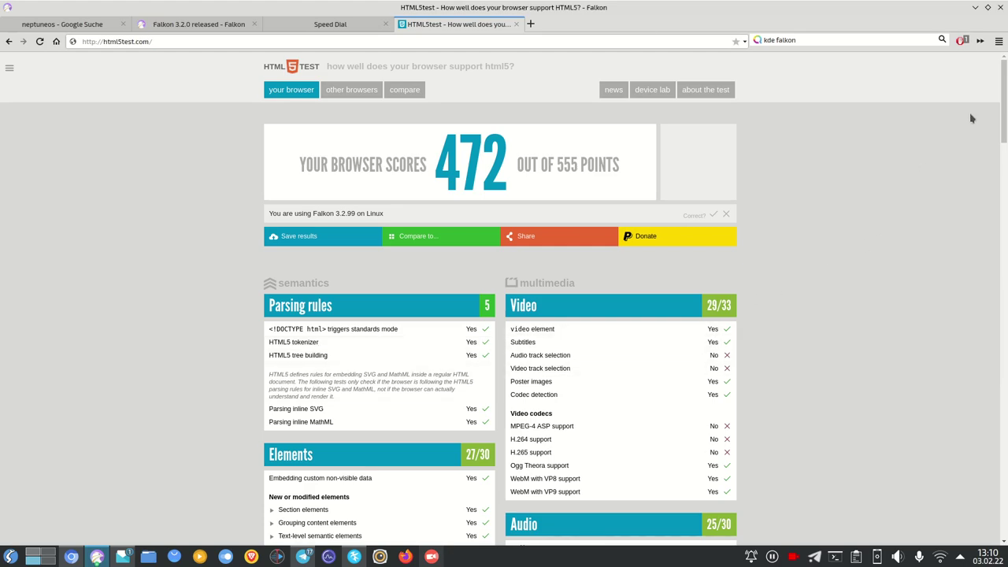
Check the application and QtWebEngine versions in the About Falkon dialog and close it
click(999, 43)
click(936, 323)
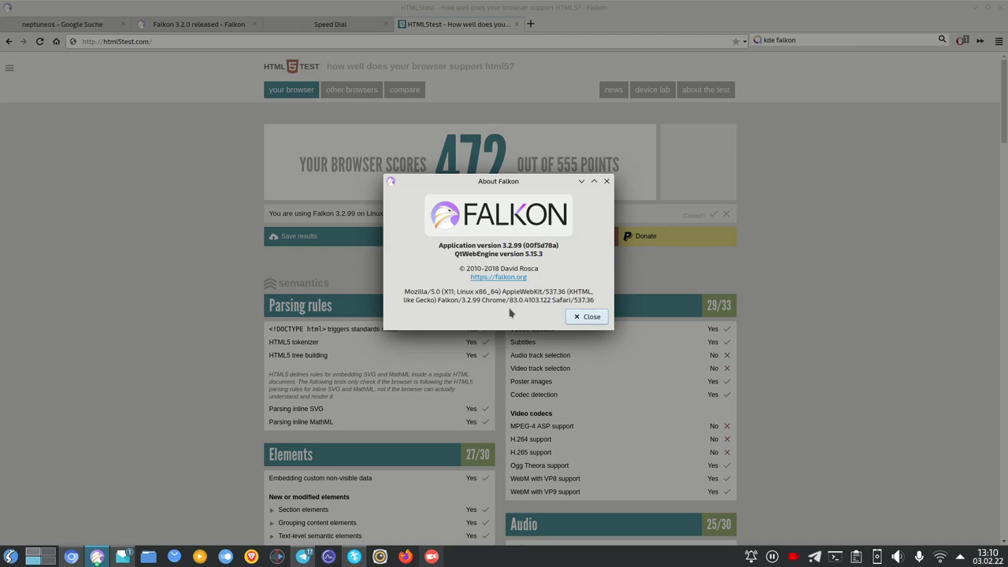
click(586, 317)
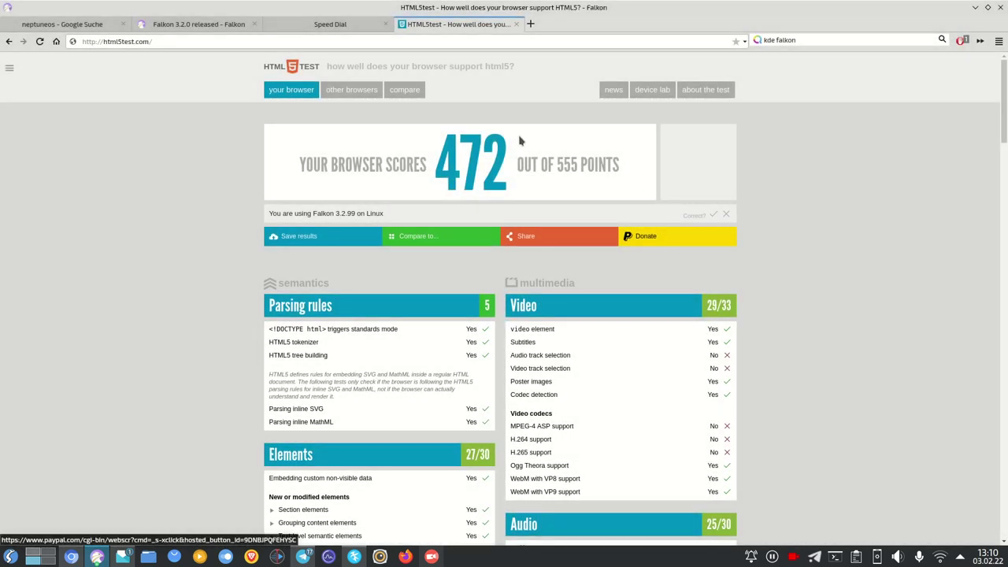
Examine the HTML5test score and the support results for every category down to the page's end, and return to the beginning
drag(433, 173, 552, 193)
click(906, 279)
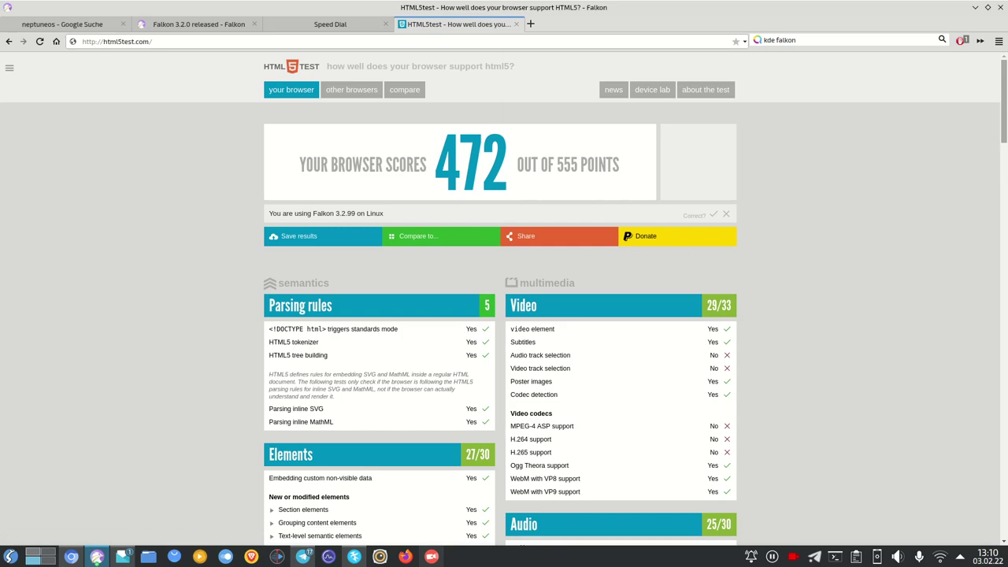
drag(1004, 135, 921, 190)
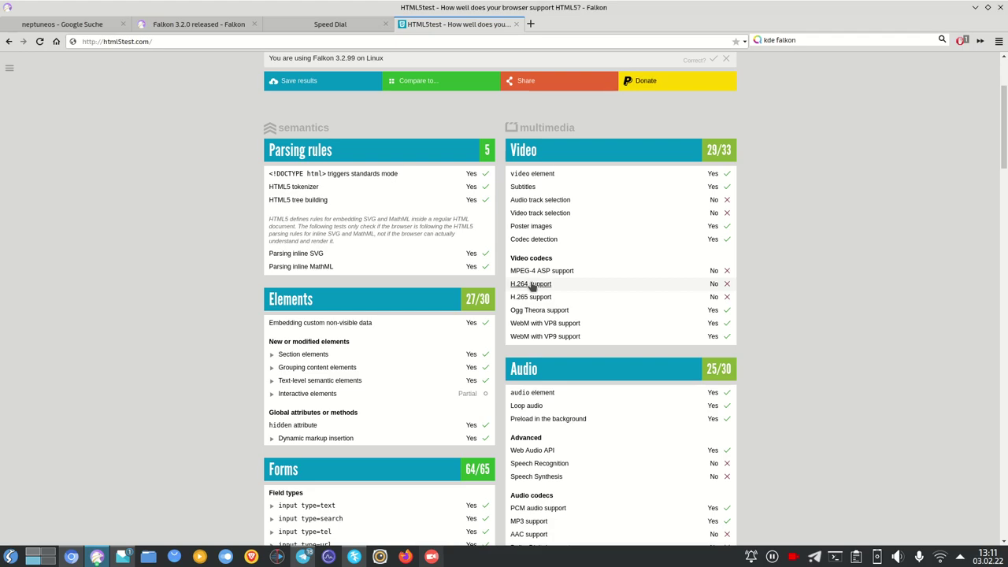
scroll(744, 298, down, 10)
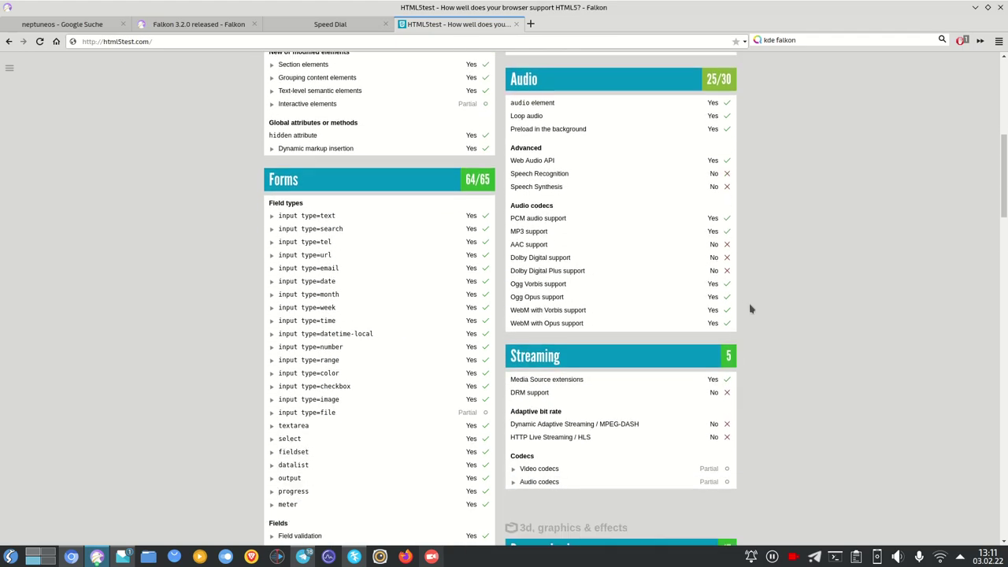
scroll(751, 315, down, 10)
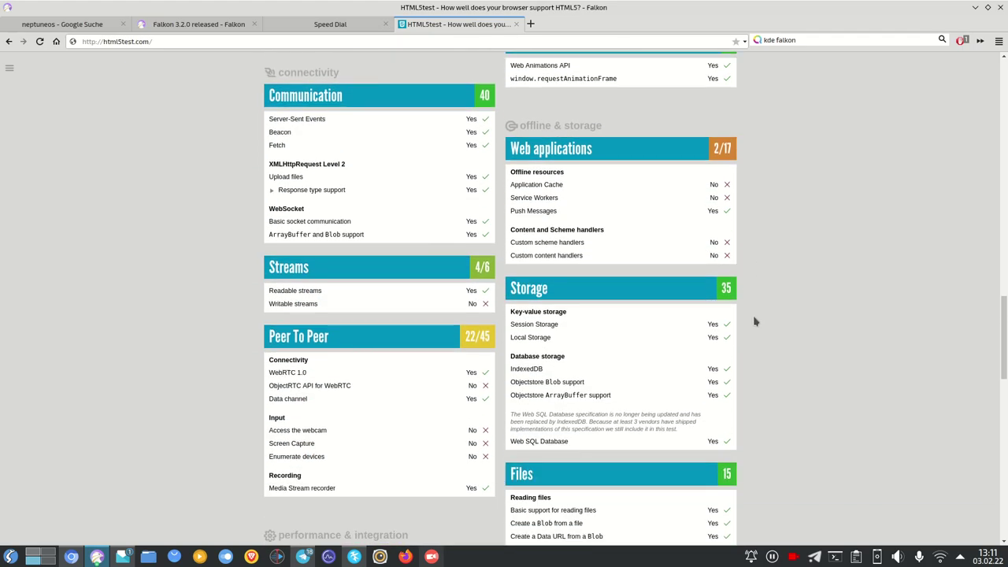
scroll(753, 320, down, 8)
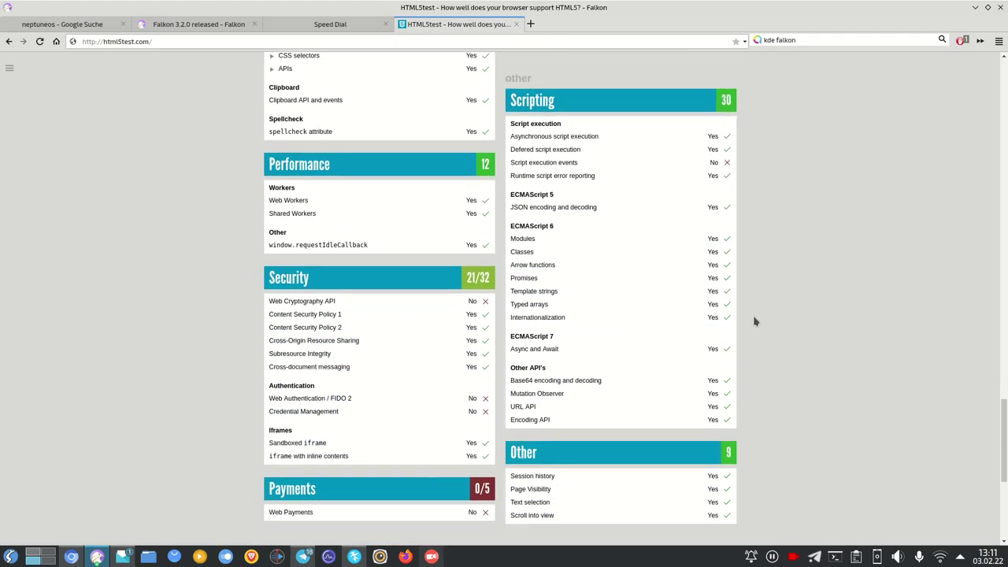
scroll(754, 320, down, 4)
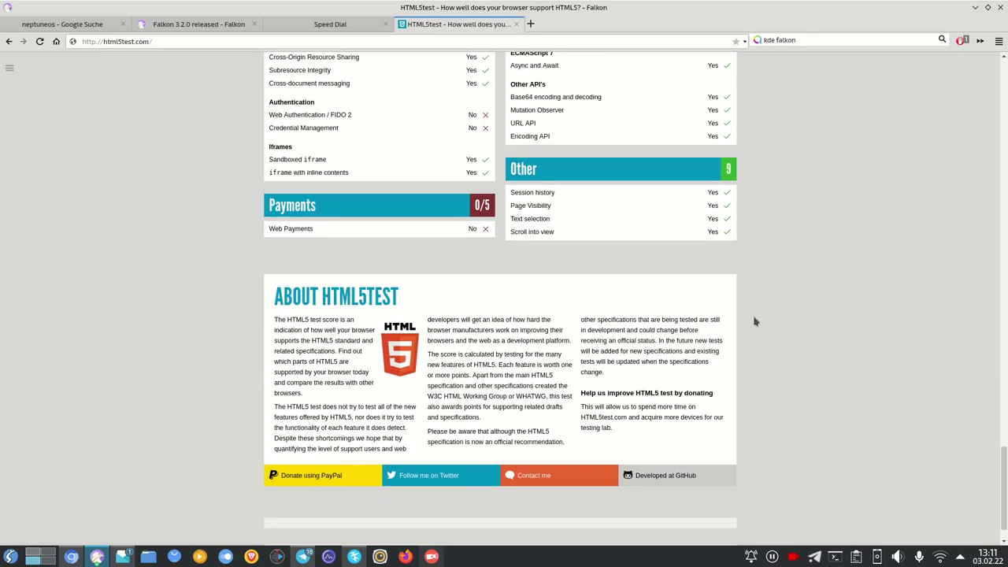
key(Home)
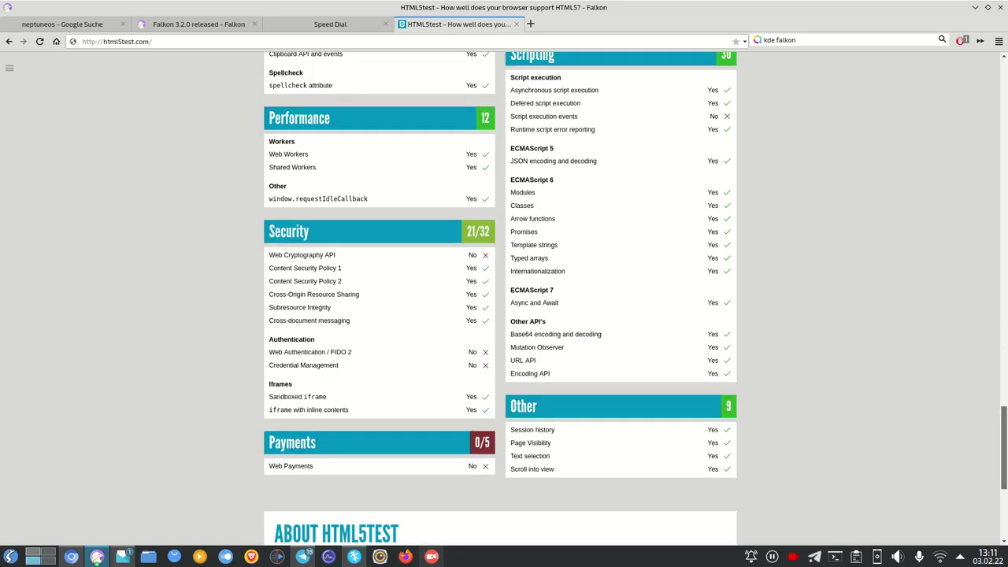